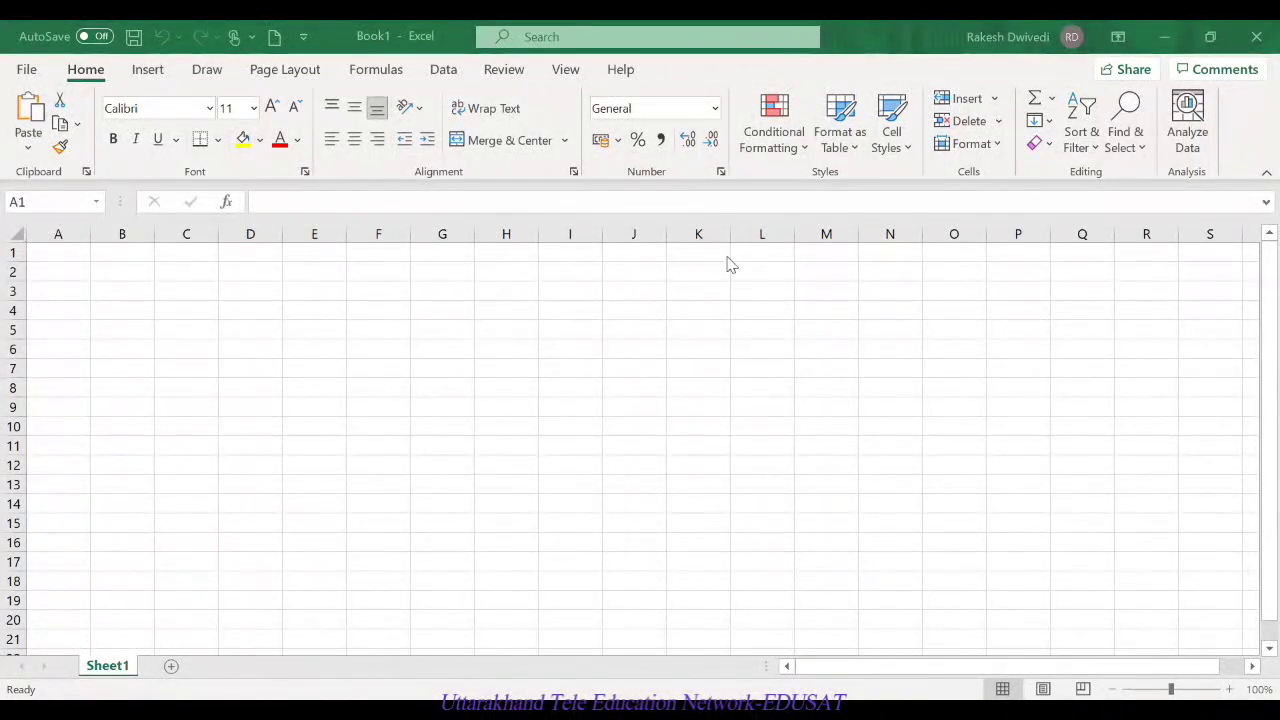
# Step: Enter the row labels Paper I, Paper II and Paper III in cells C5 to C7
pyautogui.click(199, 329)
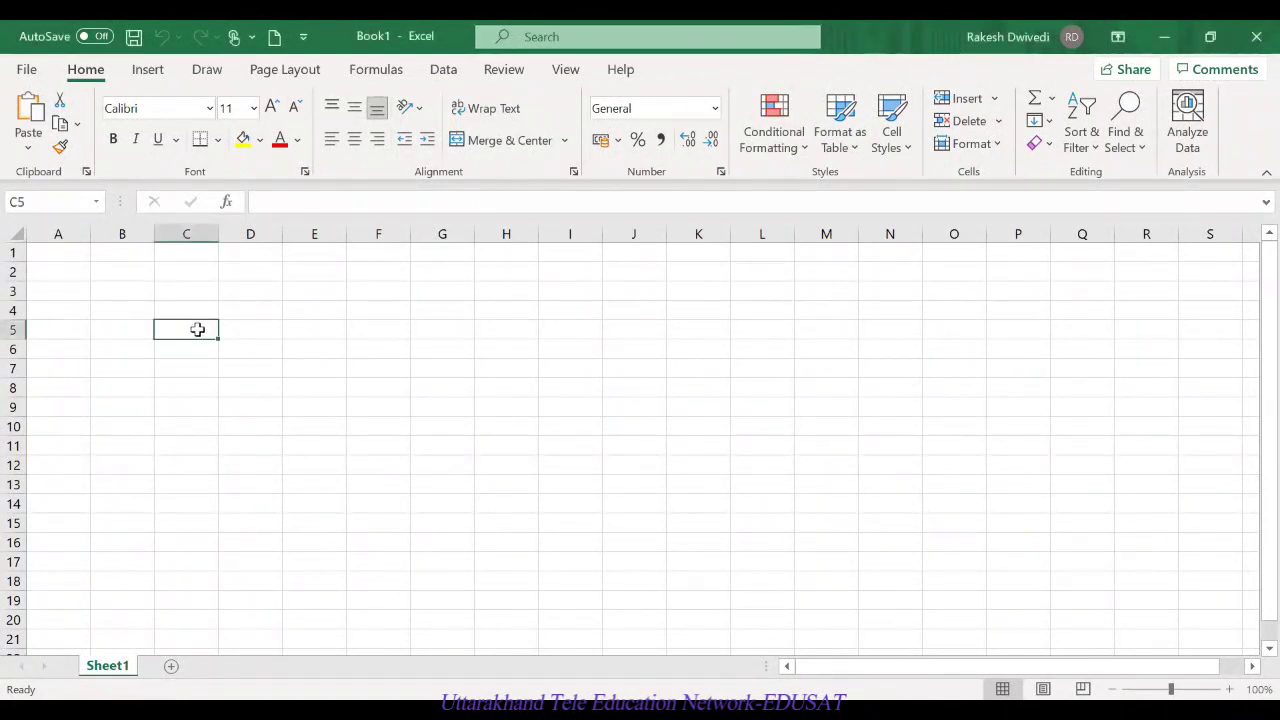
pyautogui.write('Paper ')
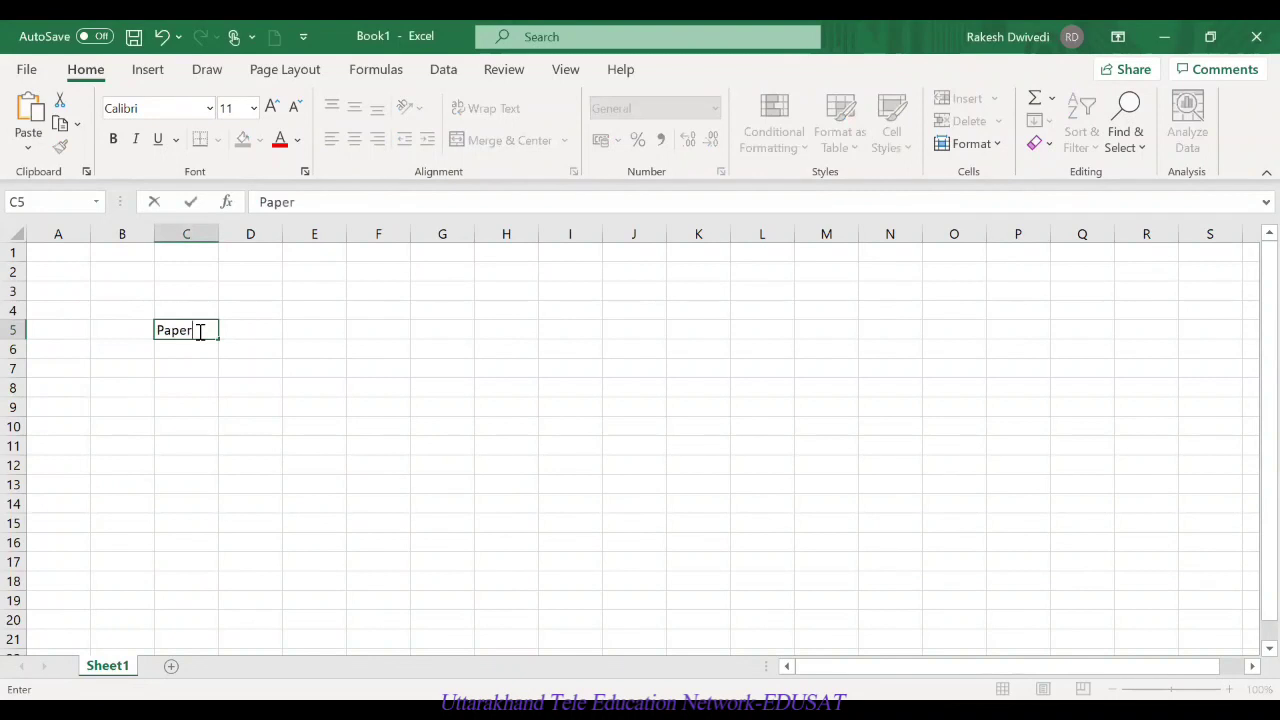
pyautogui.write('I')
pyautogui.press('Return')
pyautogui.write('P')
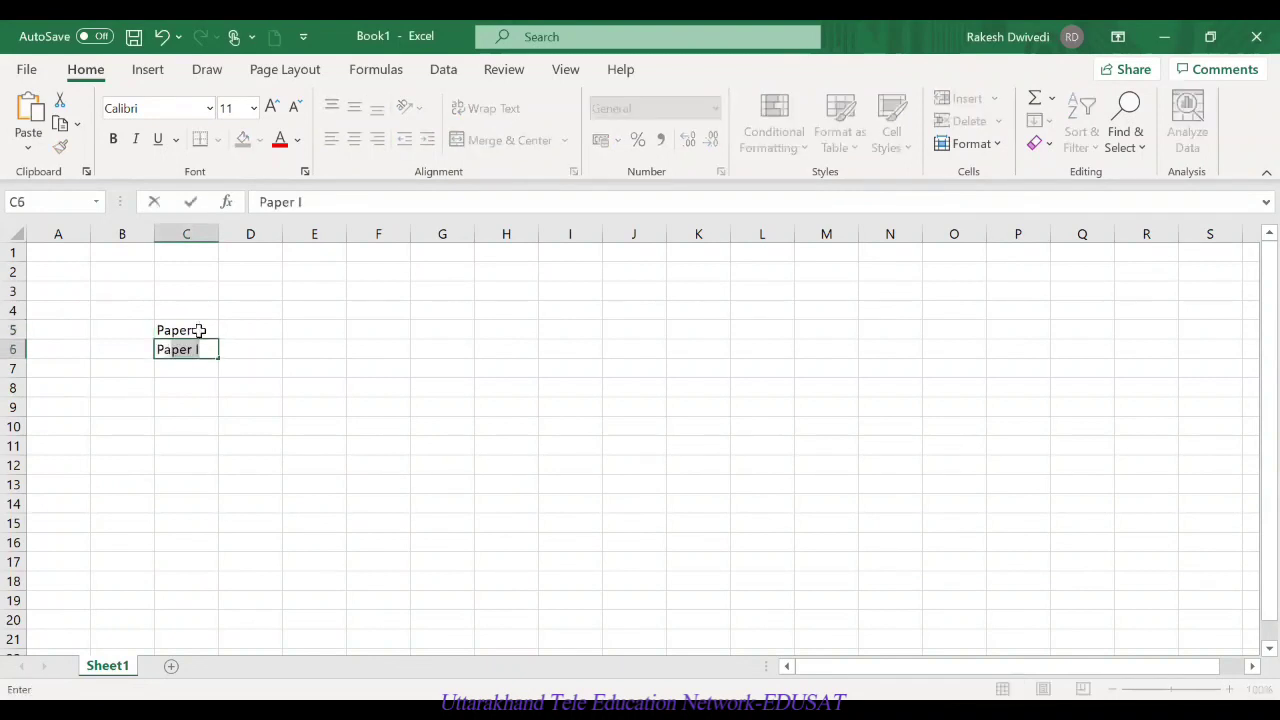
pyautogui.write('aper II')
pyautogui.press('Return')
pyautogui.write('Paper III')
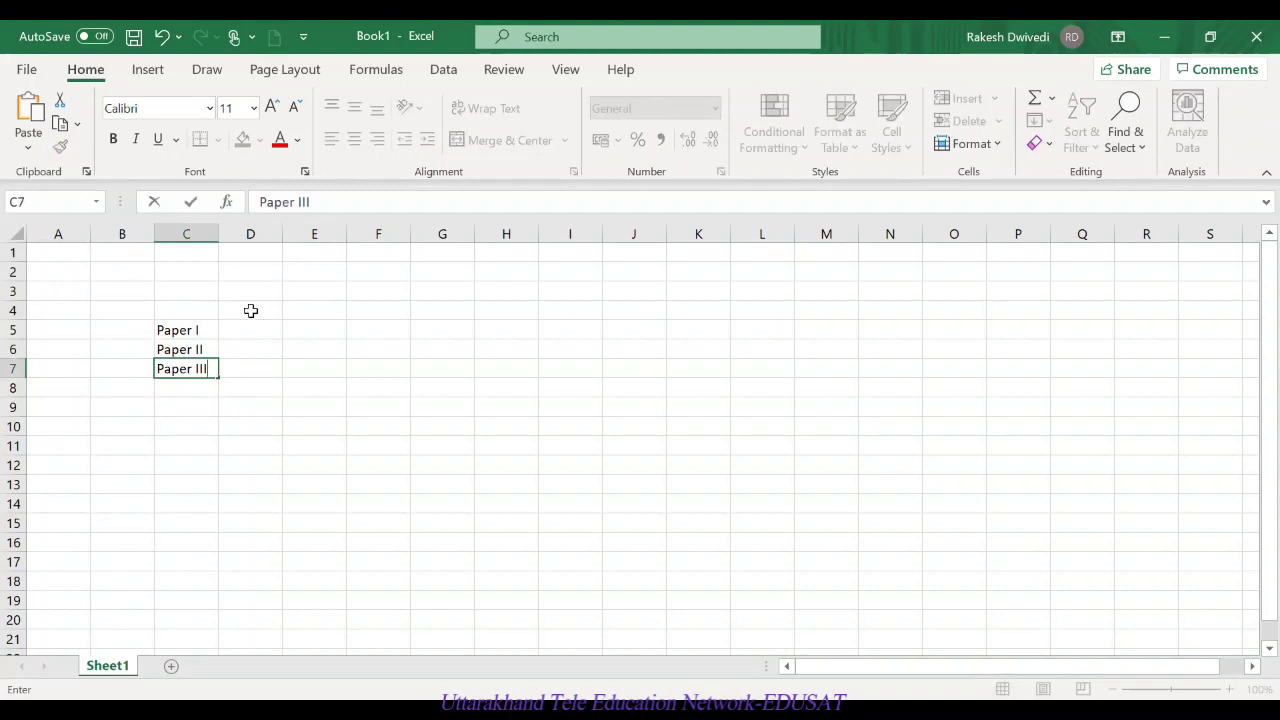
# Step: Enter the heading "Marks in Botany" in C3 and fit column C's width to its contents
pyautogui.click(173, 286)
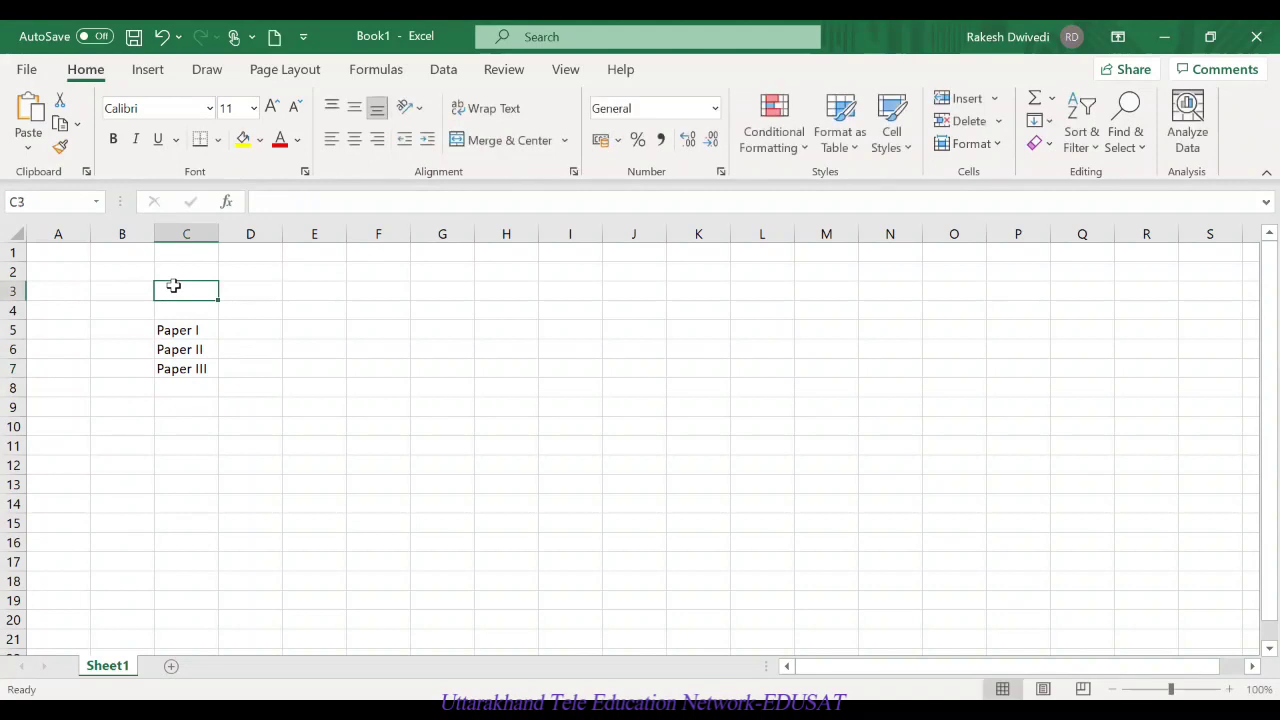
pyautogui.write('Marks in Botany')
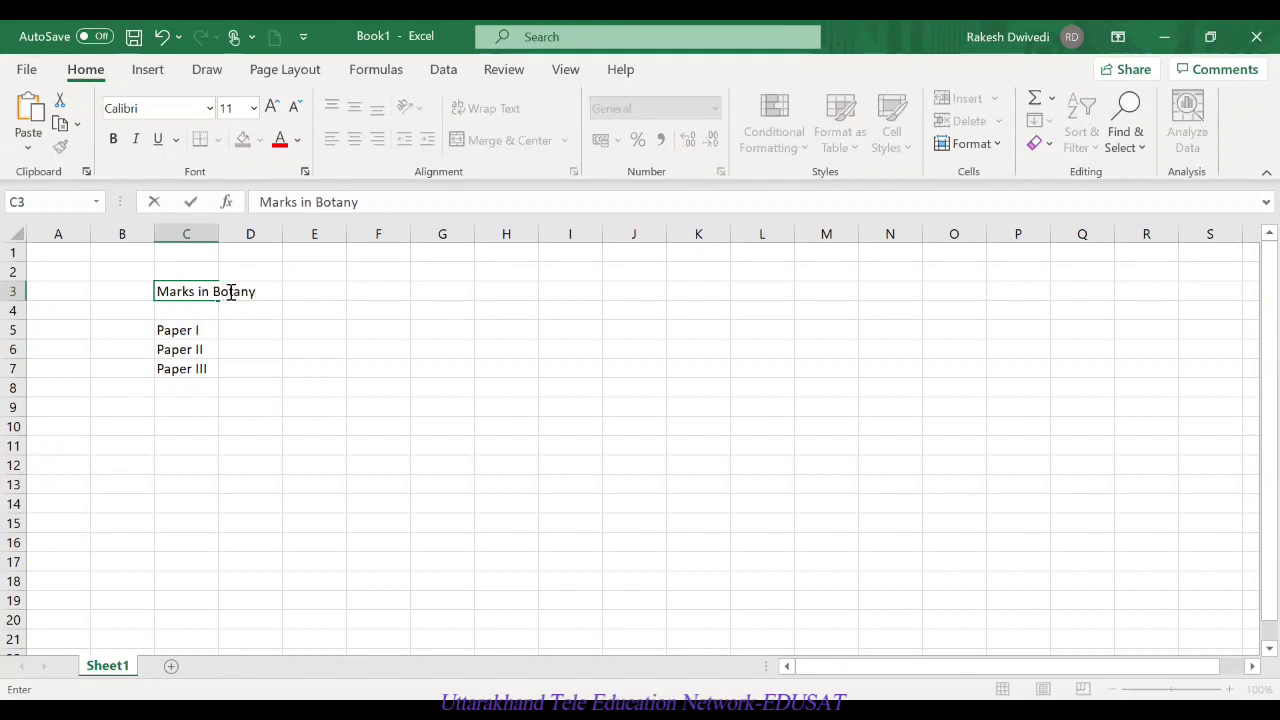
pyautogui.doubleClick(215, 234)
# Step: Enter the column headings Boys, Girls, Boys and Girls in cells D3 to G3
pyautogui.click(303, 291)
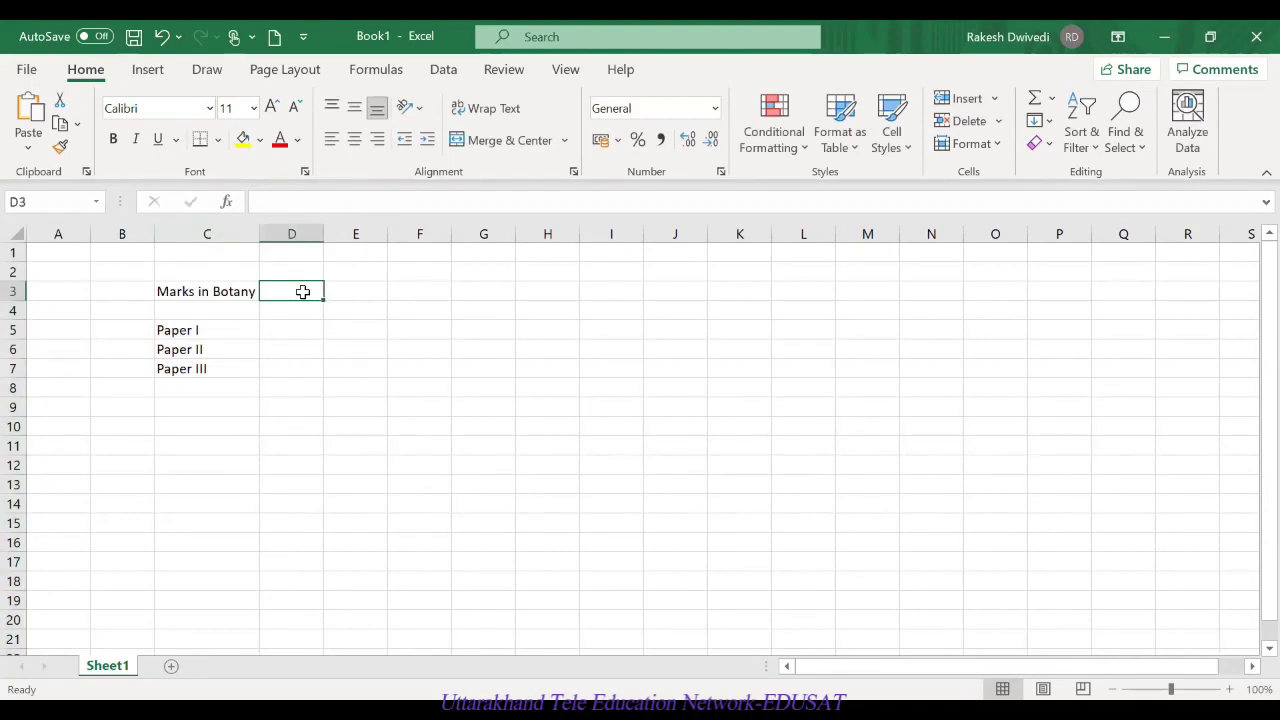
pyautogui.write('Boys')
pyautogui.press('Tab')
pyautogui.write('Girls')
pyautogui.press('Tab')
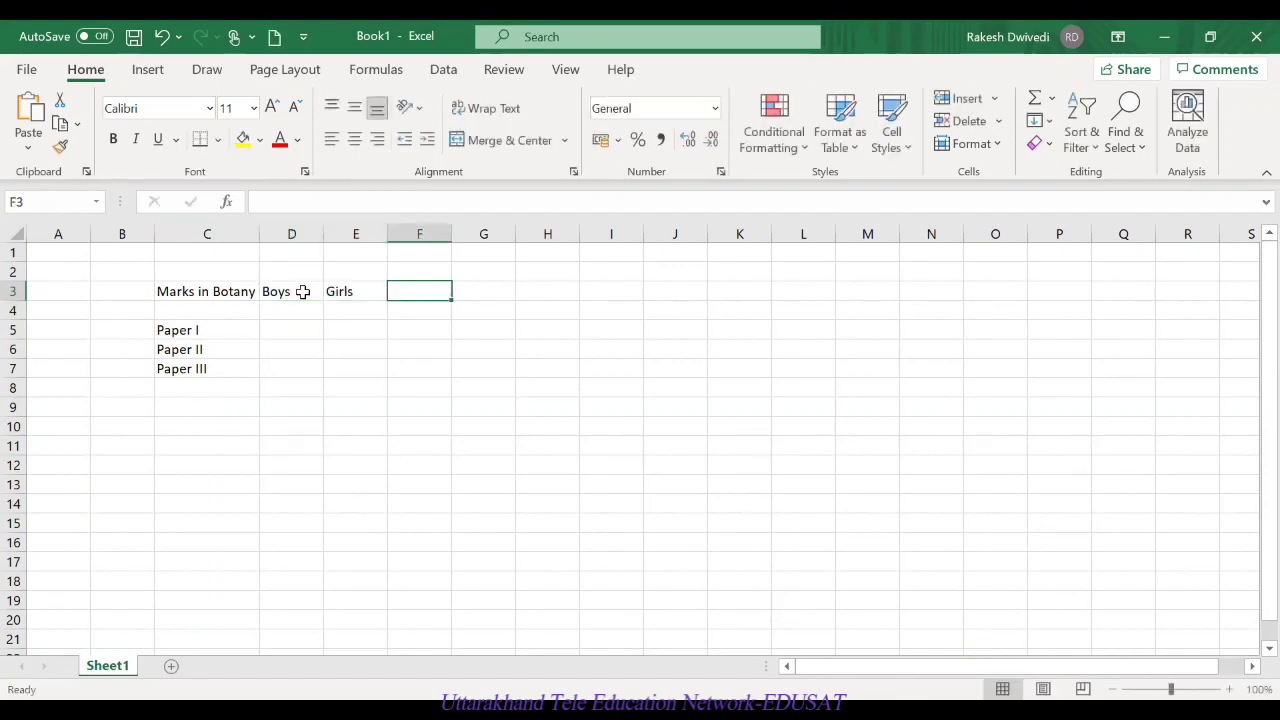
pyautogui.write('Bot')
pyautogui.press('BackSpace')
pyautogui.write('ys')
pyautogui.press('Tab')
pyautogui.write('G')
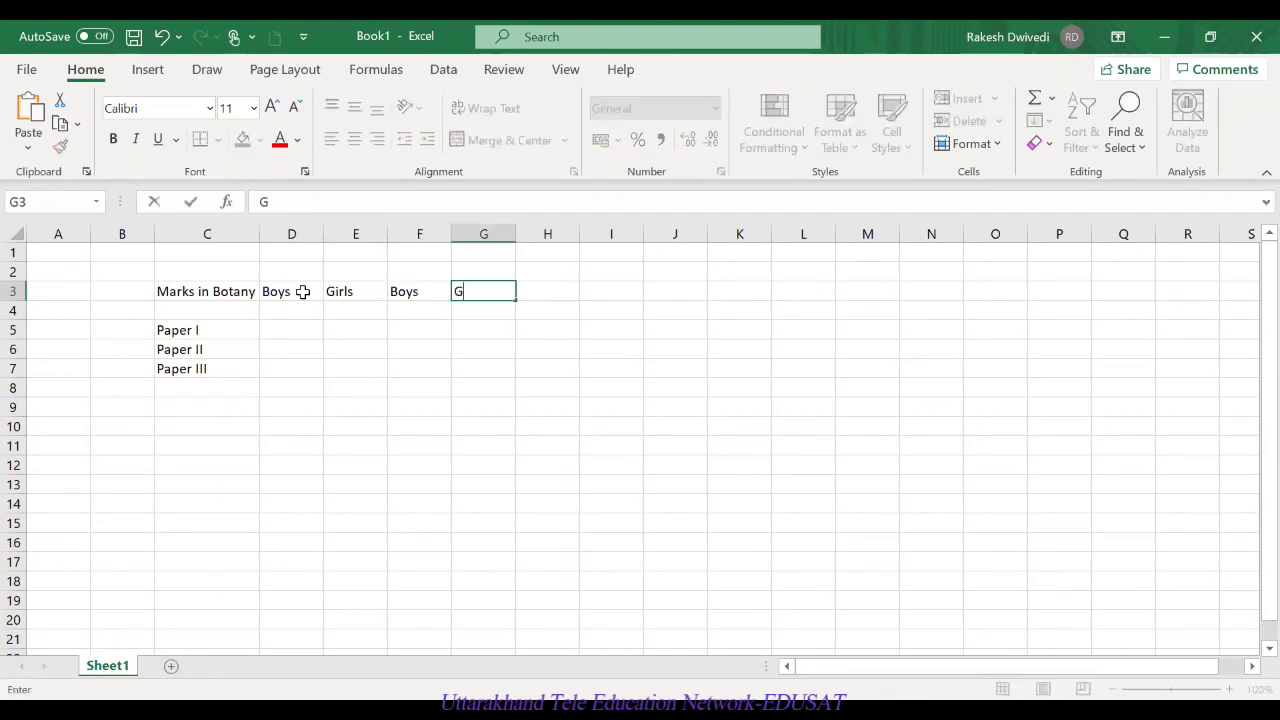
pyautogui.write('irls')
# Step: Enter "B.Sc. III year" in D2 and "B.Sc. II Year" in F2 above the two Boys and Girls pairs
pyautogui.click(311, 270)
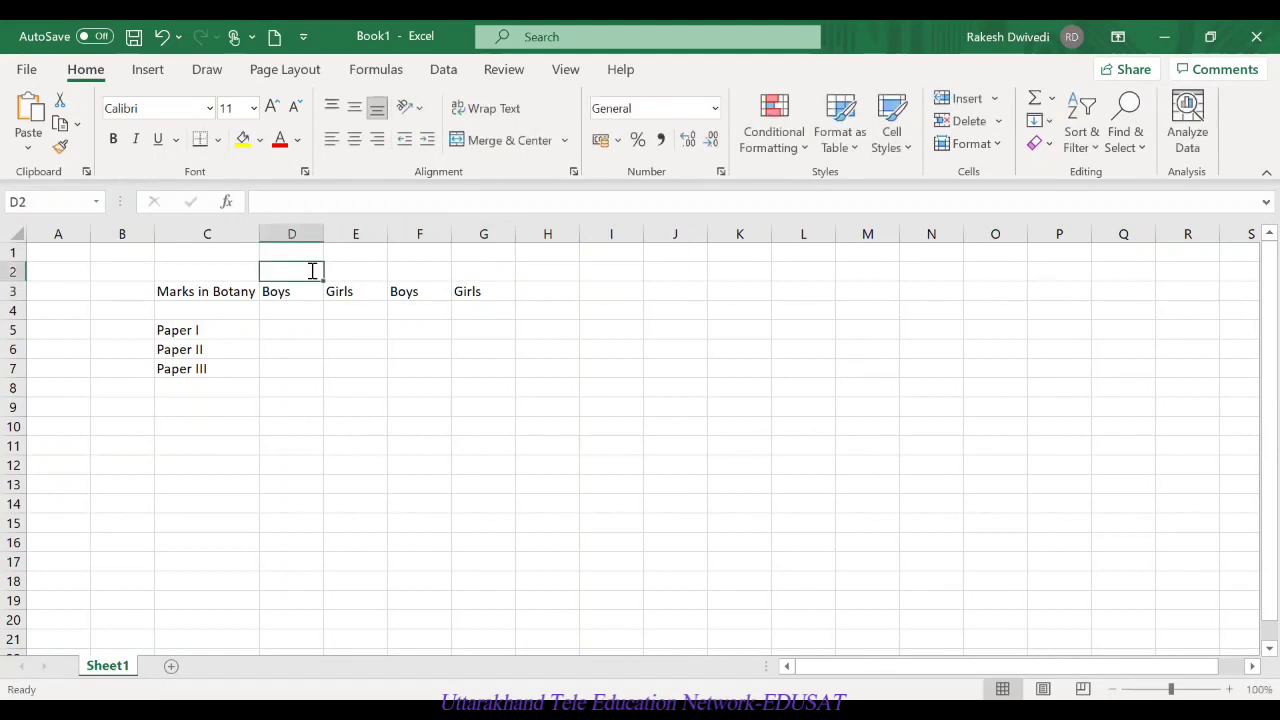
pyautogui.write('B.Sc. III year')
pyautogui.press('Tab')
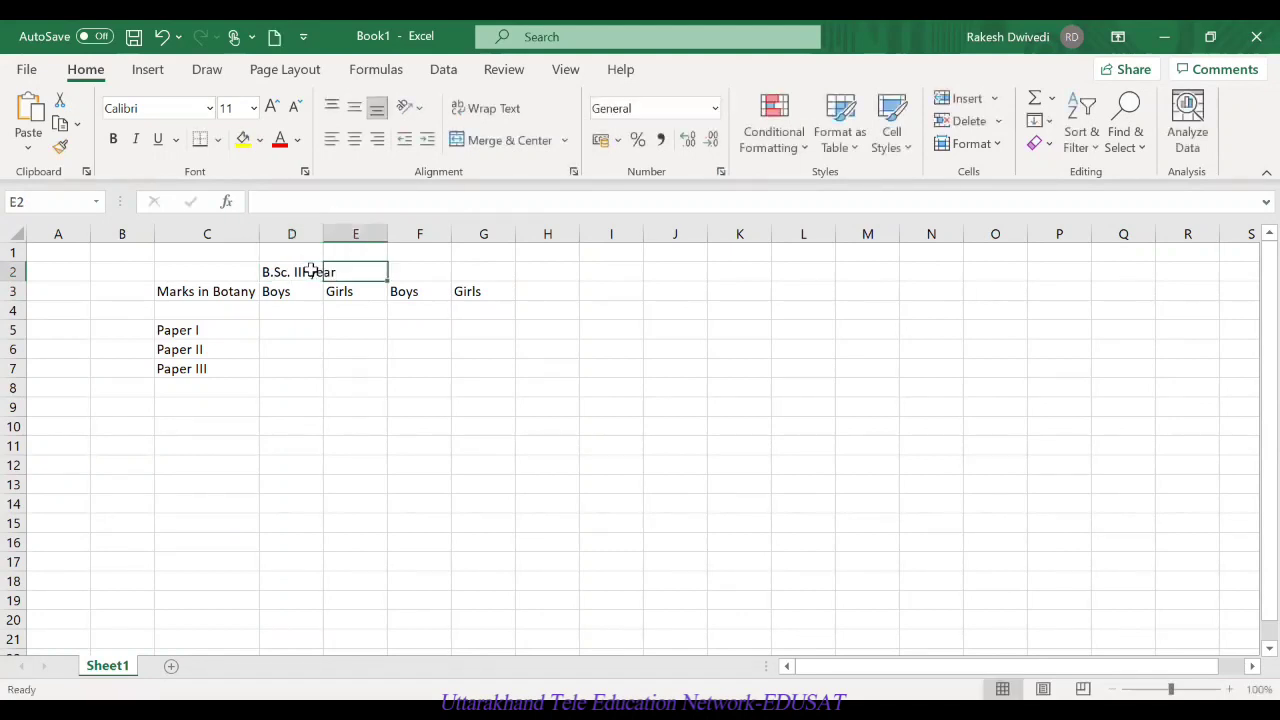
pyautogui.press('Tab')
pyautogui.write('B.Sc')
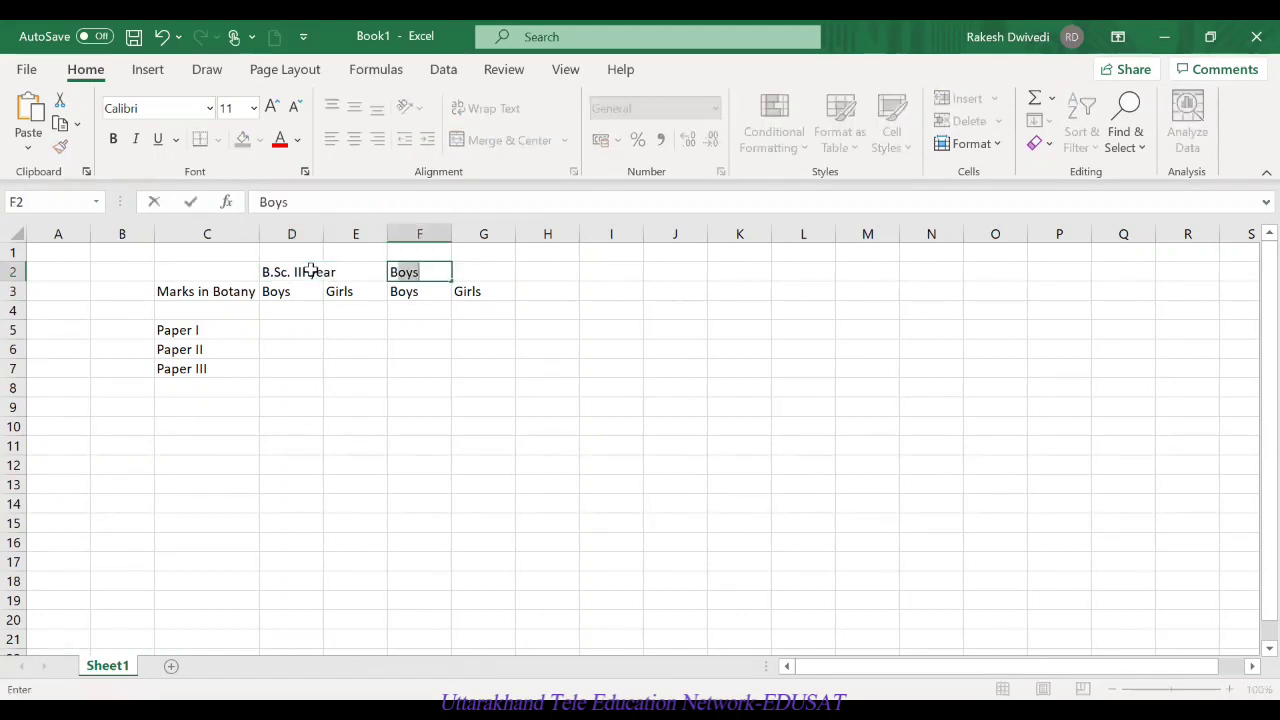
pyautogui.write('. II Year')
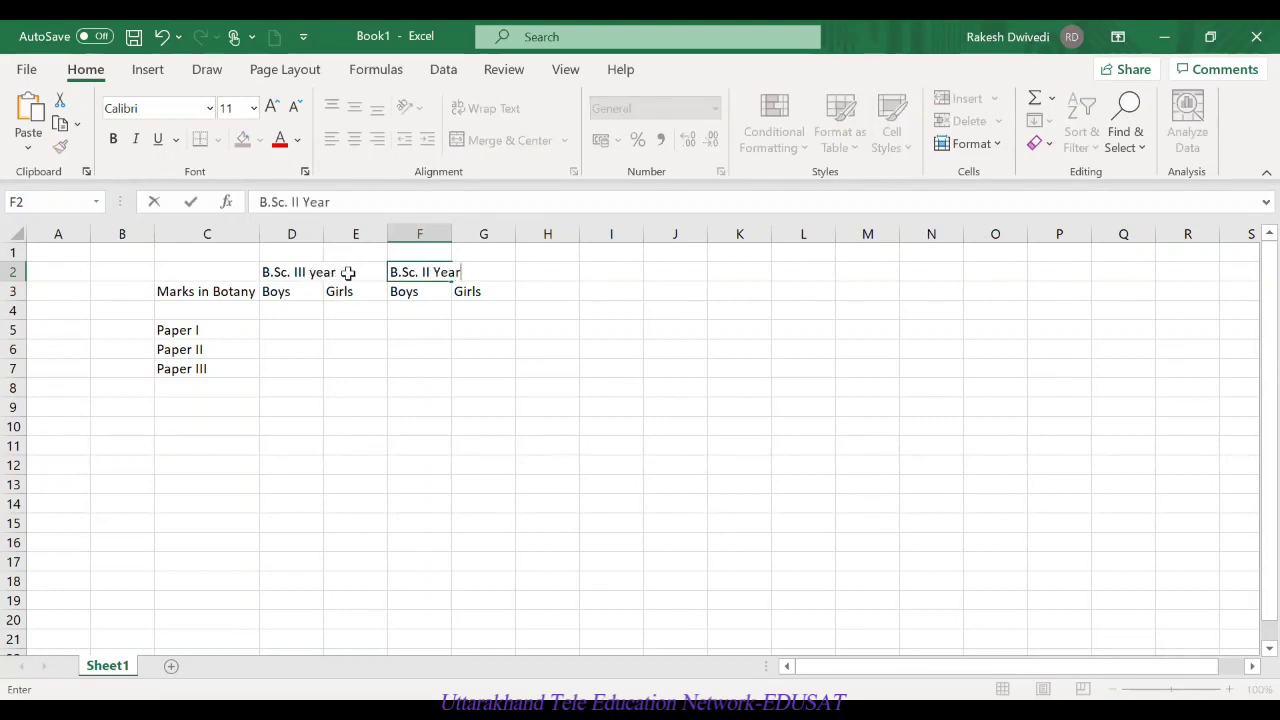
# Step: Merge and center the year headings across D2:E2 and F2:G2
pyautogui.click(348, 272)
pyautogui.moveTo(297, 268); pyautogui.dragTo(333, 268)
pyautogui.click(497, 140)
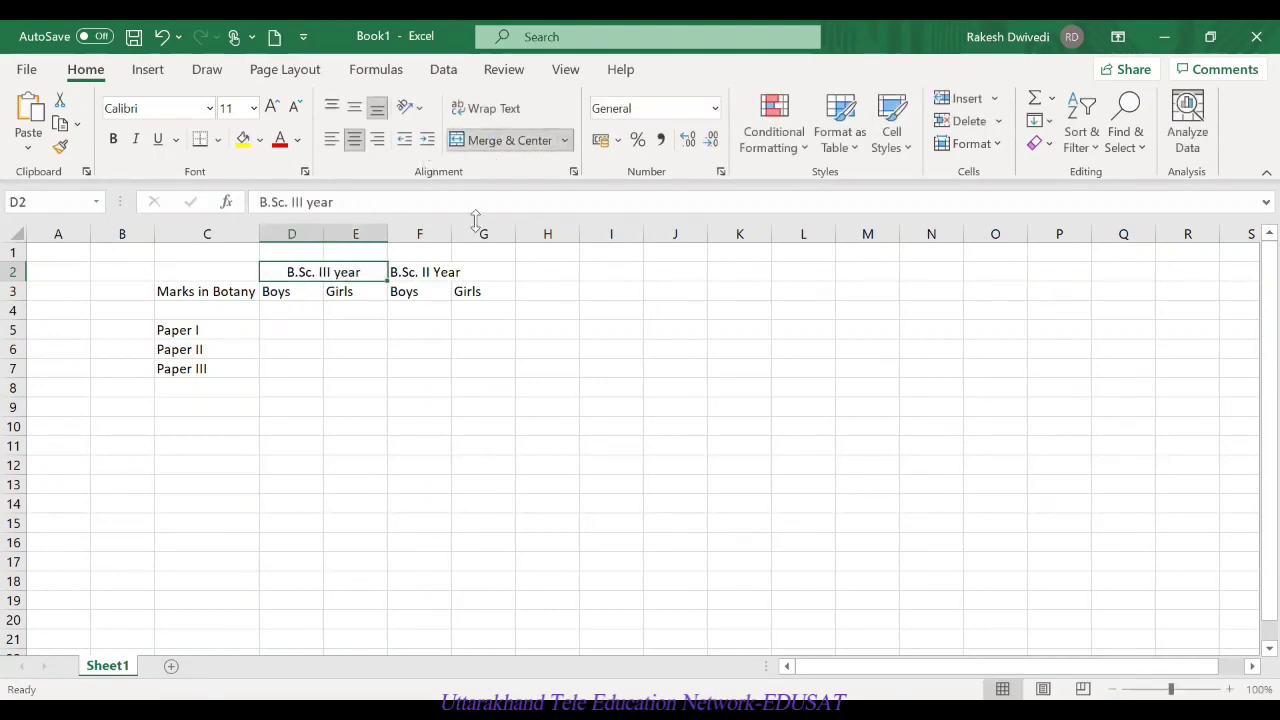
pyautogui.moveTo(414, 271); pyautogui.dragTo(470, 273)
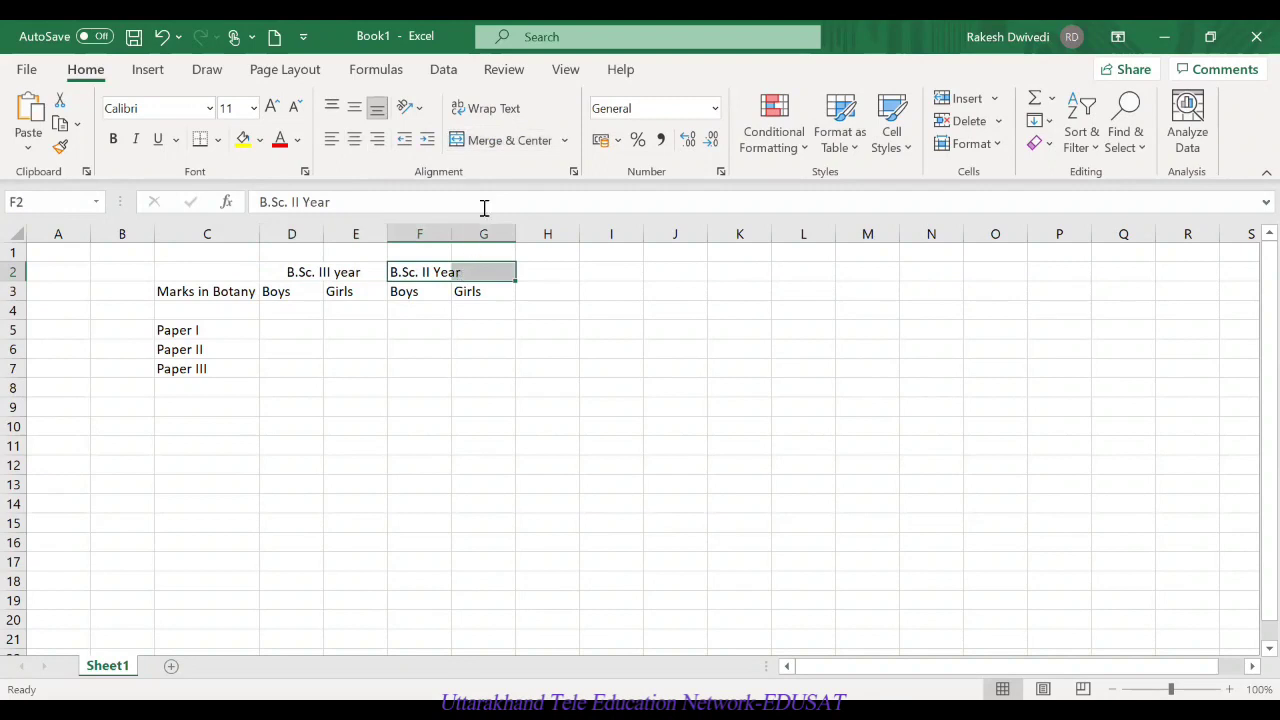
pyautogui.click(497, 142)
pyautogui.click(618, 382)
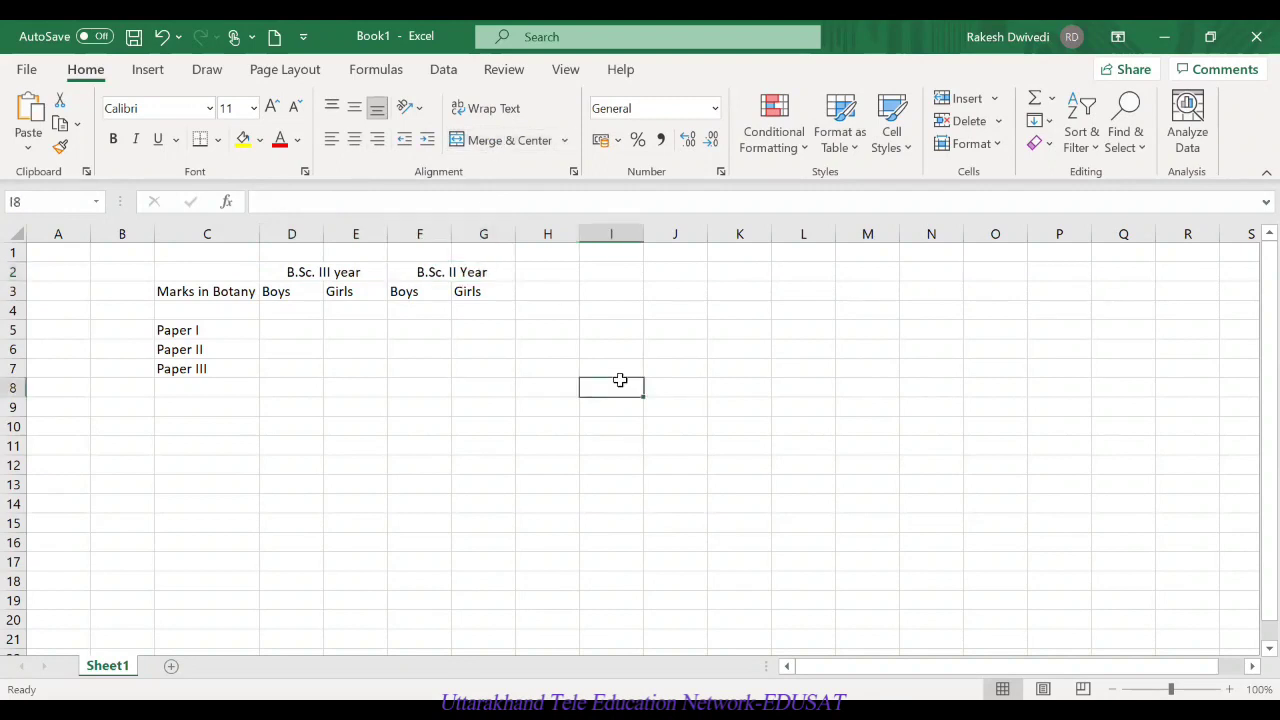
# Step: Enter the title "Marks obtained in Botany Department in annual exam" in D1
pyautogui.click(299, 254)
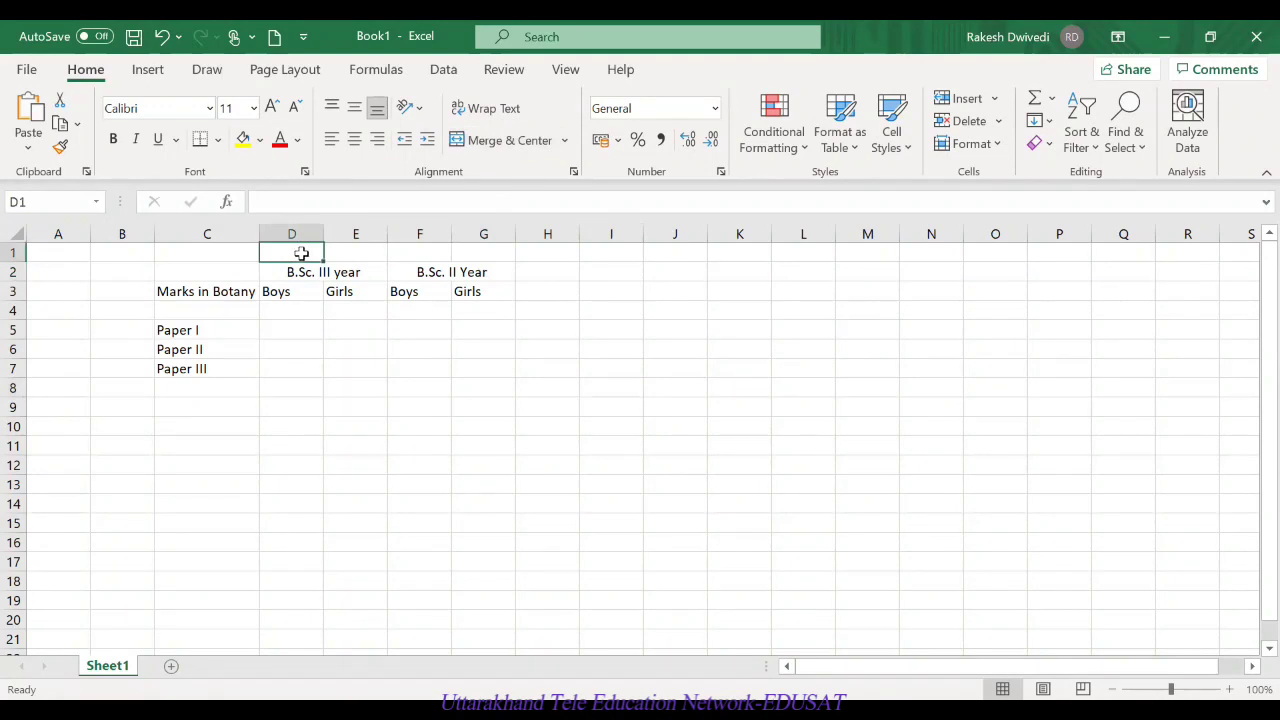
pyautogui.write('Marks obtai')
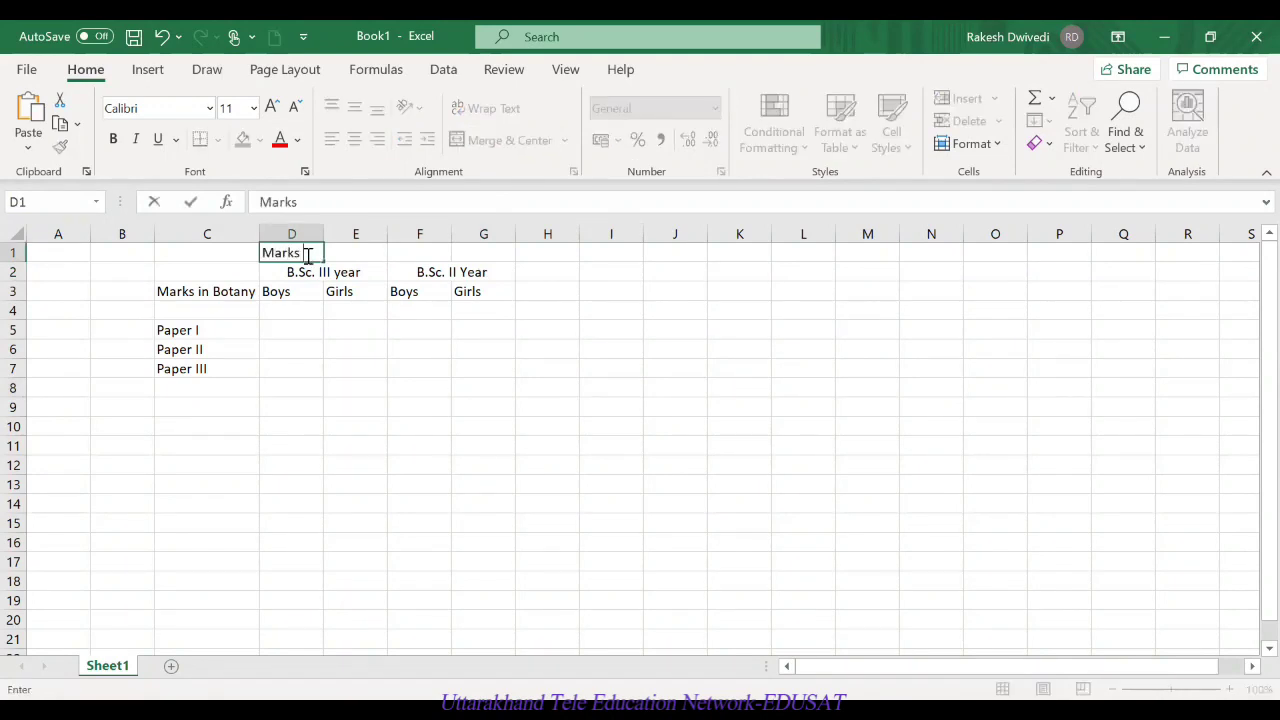
pyautogui.write('n')
pyautogui.press('BackSpace')
pyautogui.press('BackSpace')
pyautogui.write('ained')
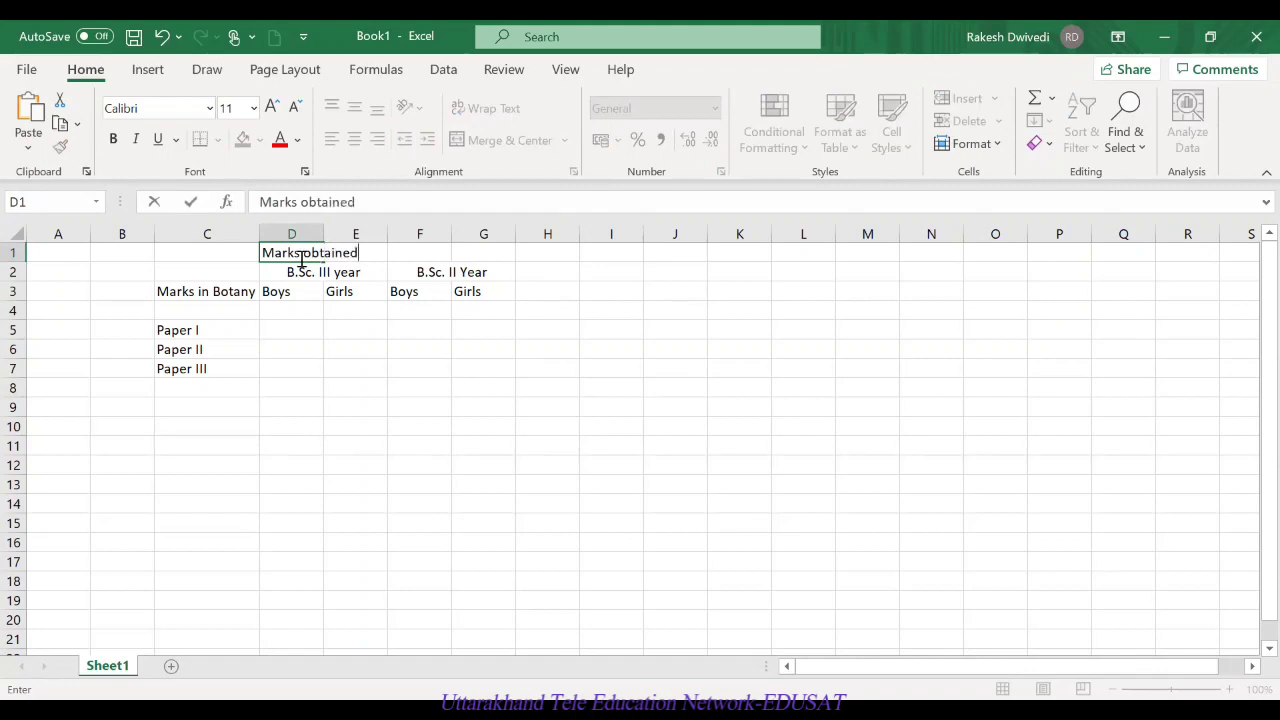
pyautogui.write(' in Botany D')
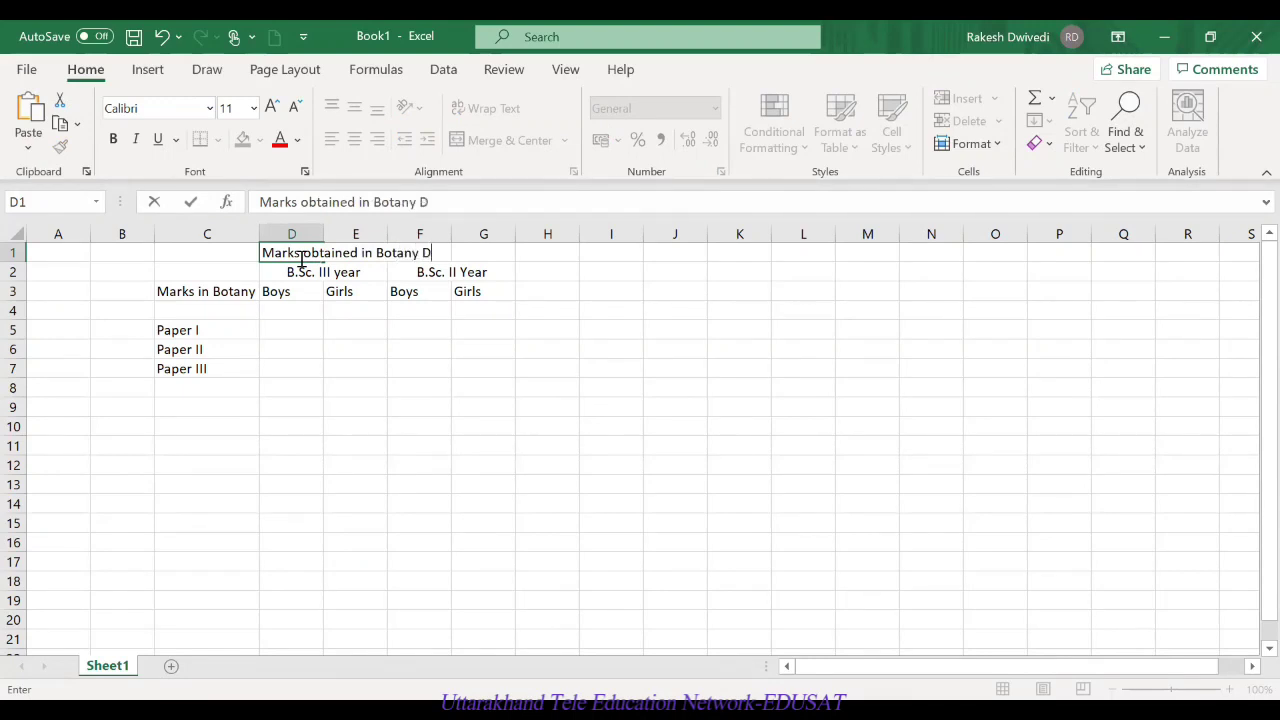
pyautogui.write('epartm')
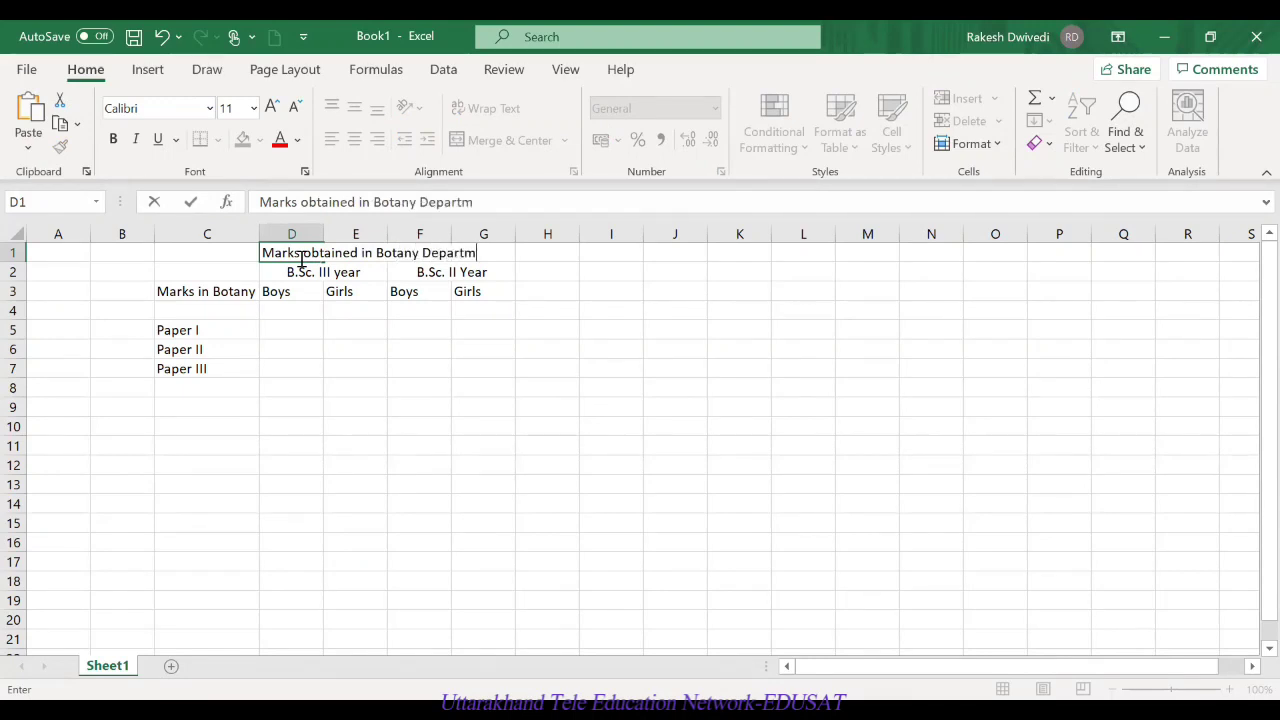
pyautogui.write('ent ')
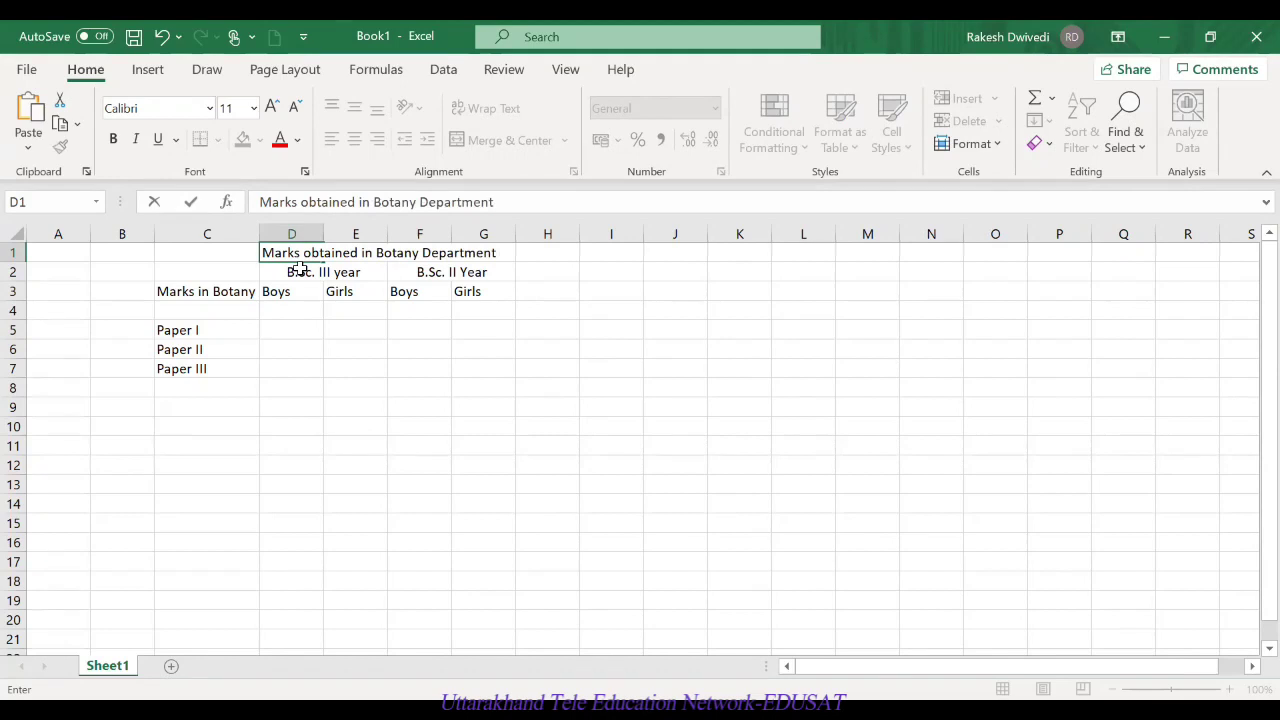
pyautogui.write('in annual exam')
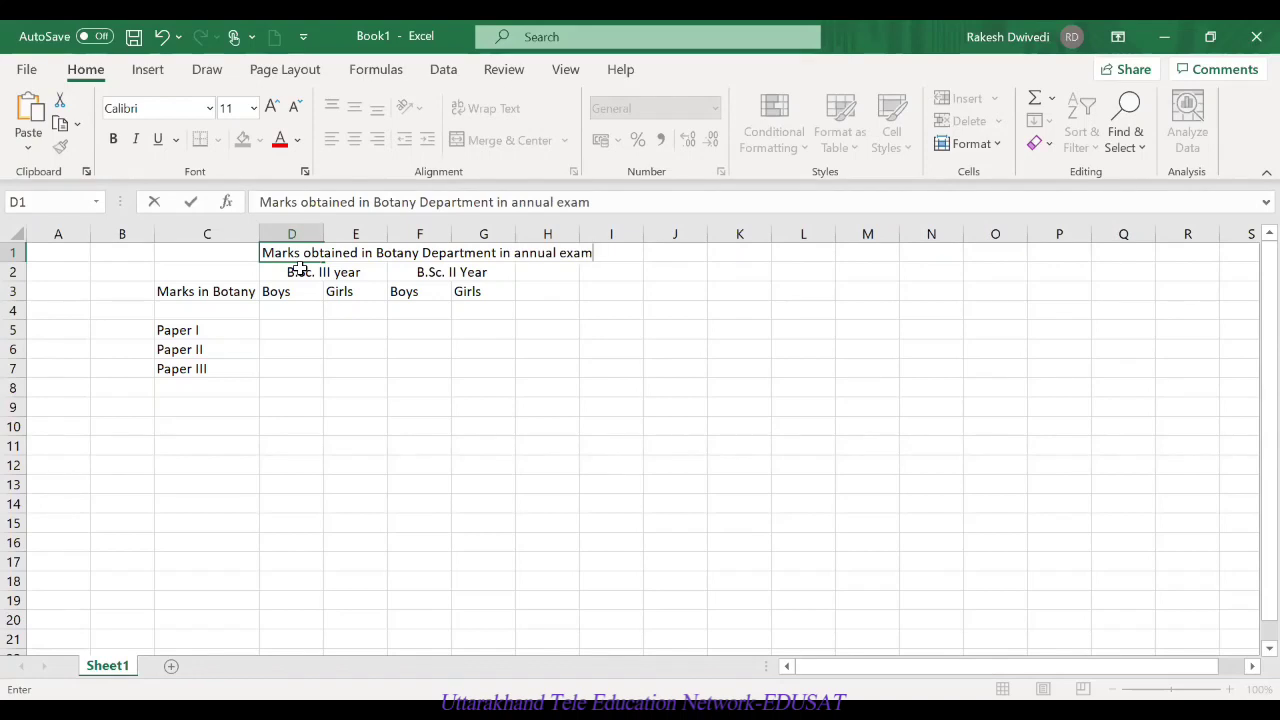
# Step: Merge and center the table title across C1:H1
pyautogui.click(180, 255)
pyautogui.moveTo(392, 255); pyautogui.dragTo(568, 258)
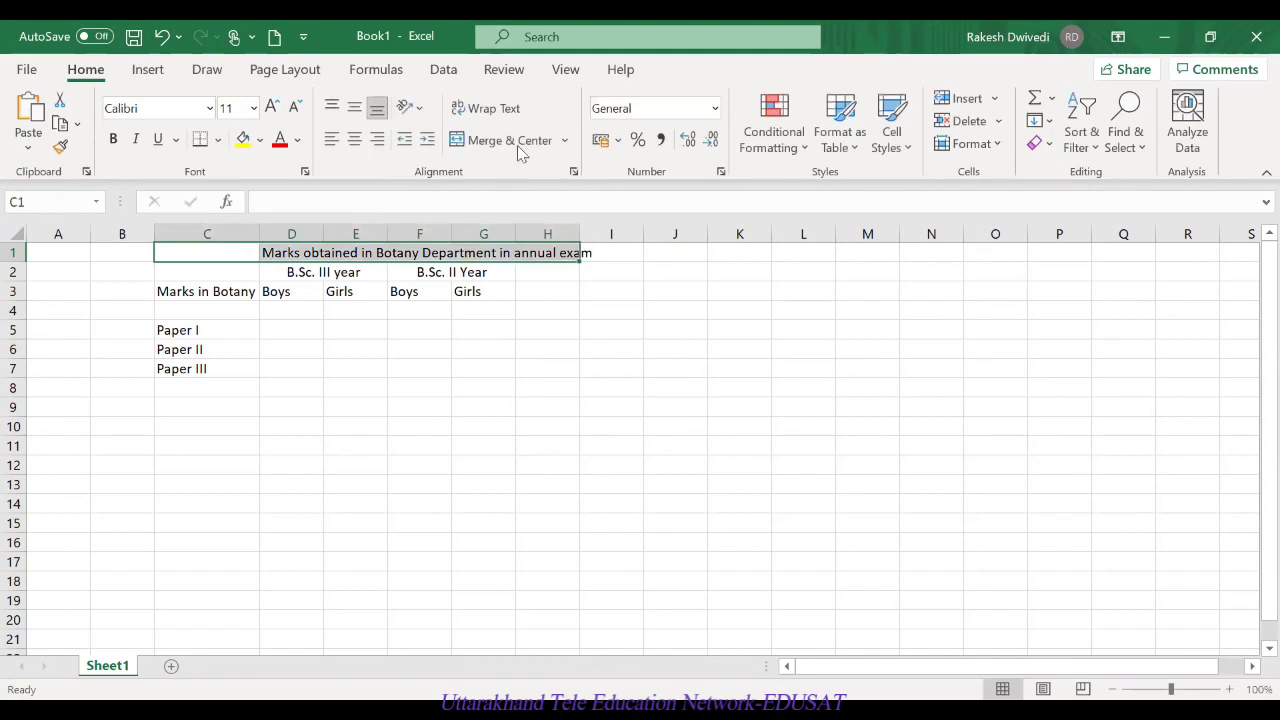
pyautogui.click(518, 146)
pyautogui.click(562, 330)
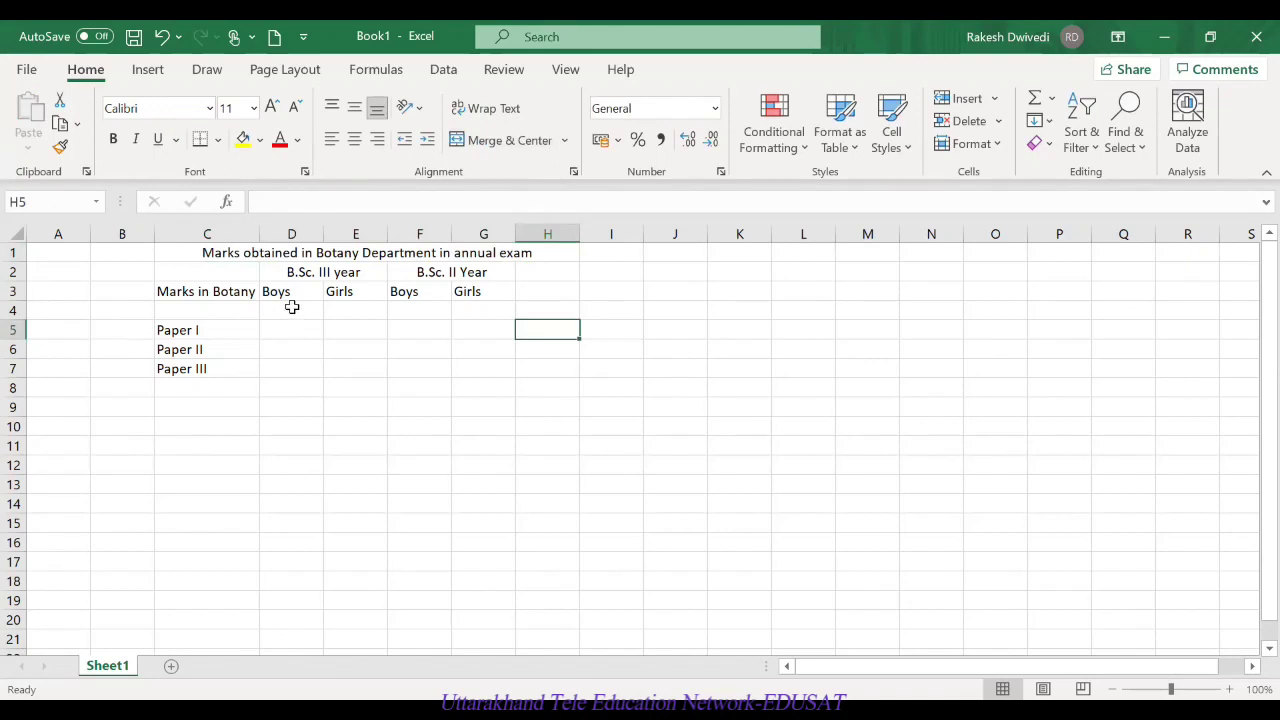
# Step: Try to move the Boys and Girls headings from D3:G3 to D4:G4, and undo the move
pyautogui.moveTo(281, 293); pyautogui.dragTo(464, 306)
pyautogui.hotkey('ctrl', 'c')
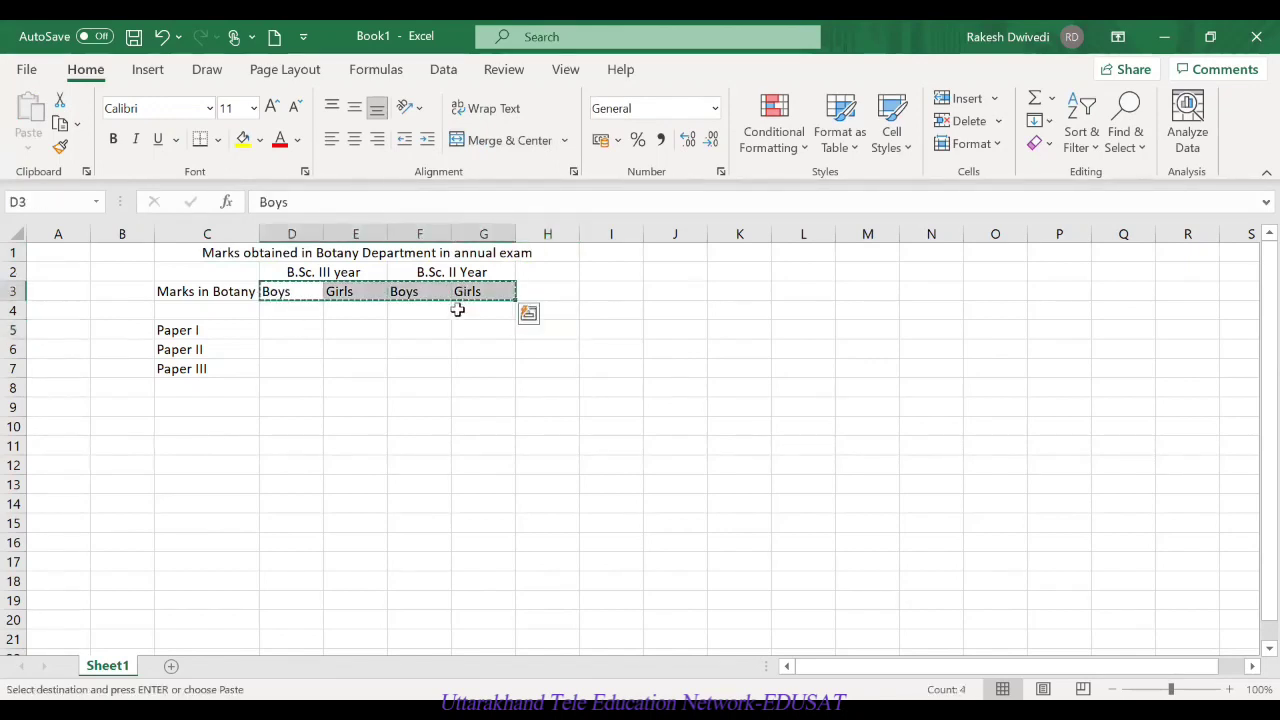
pyautogui.moveTo(298, 308); pyautogui.dragTo(466, 303)
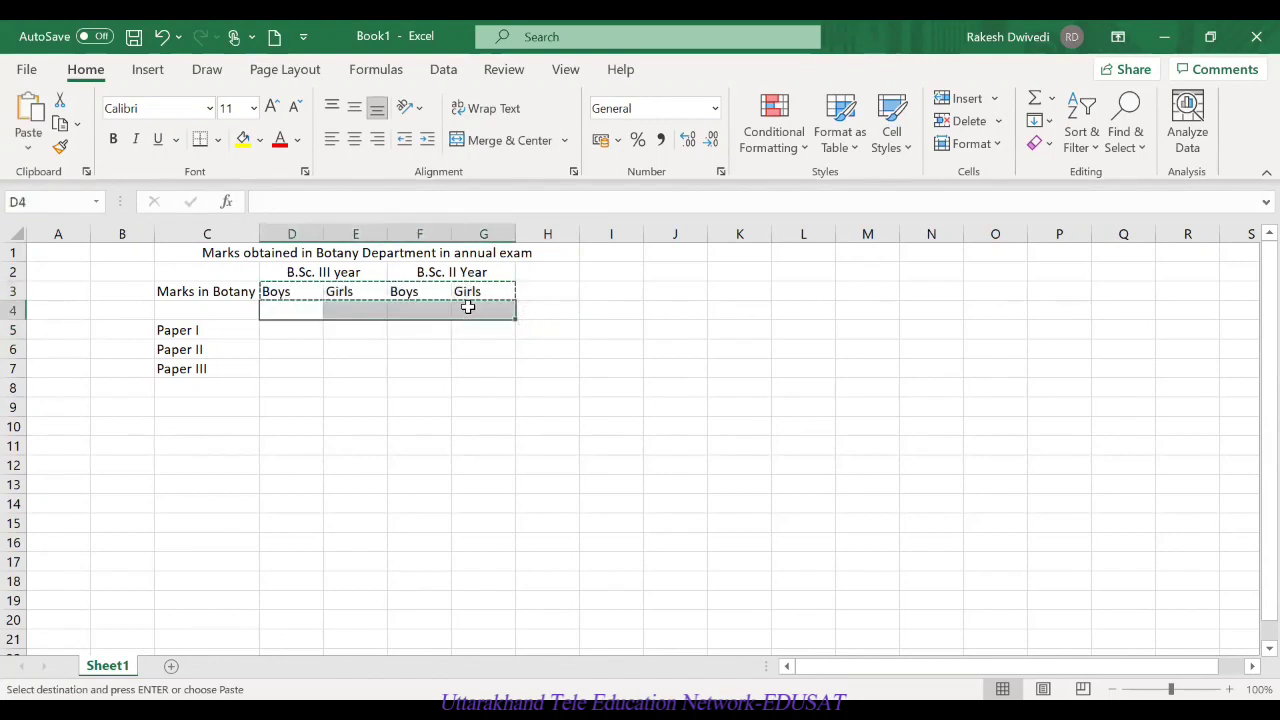
pyautogui.hotkey('ctrl', 'v')
pyautogui.click(284, 291)
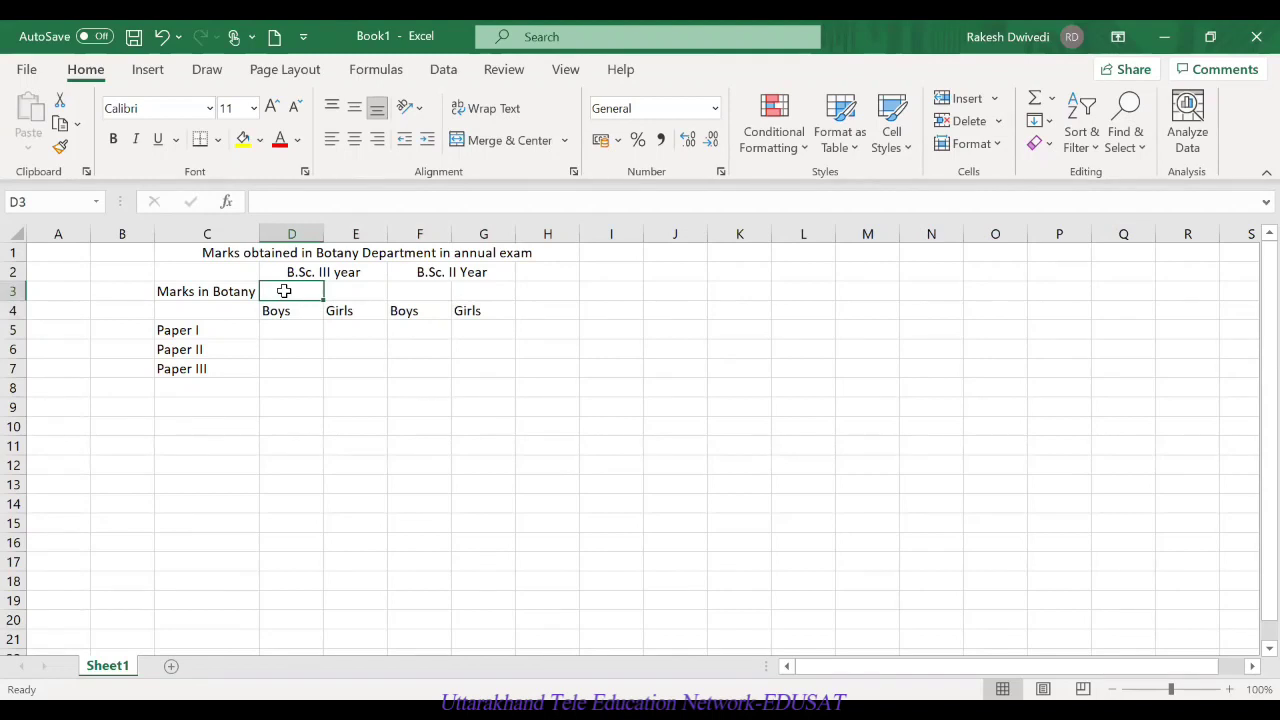
pyautogui.hotkey('ctrl', 'z')
pyautogui.click(568, 425)
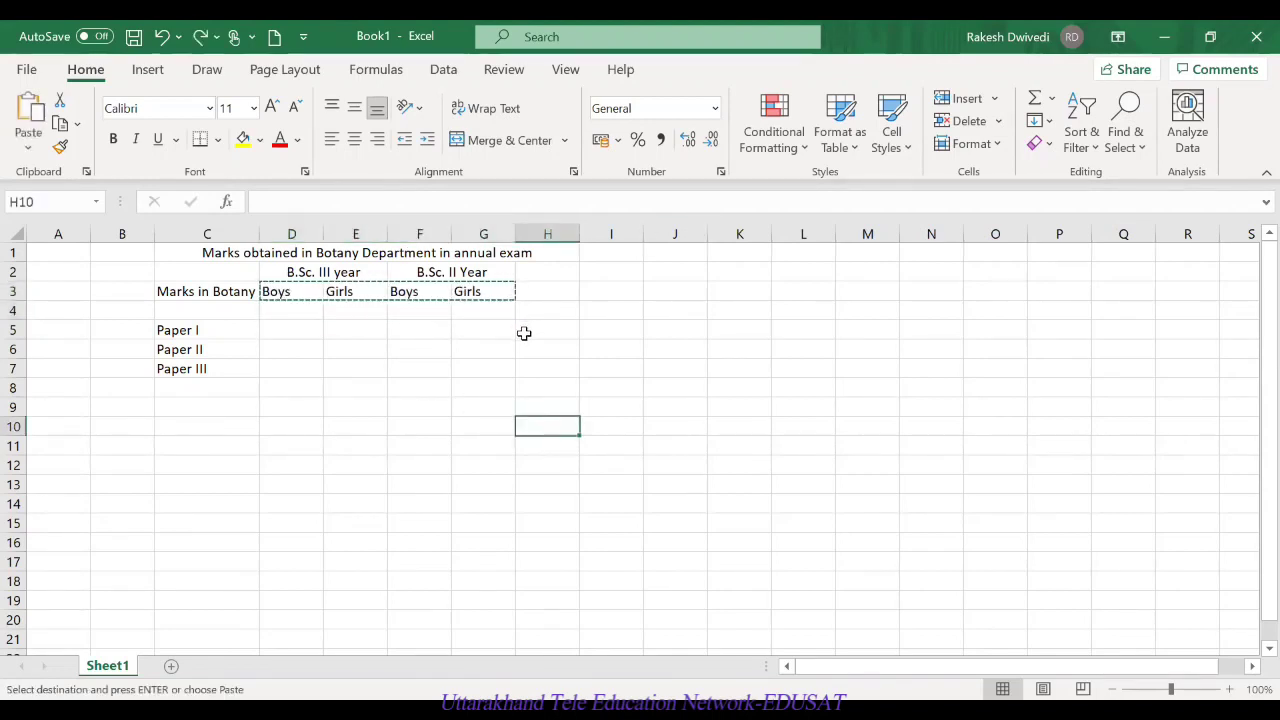
# Step: Overwrite the heading in F3 with "d" and change it back to "Boys"
pyautogui.click(422, 292)
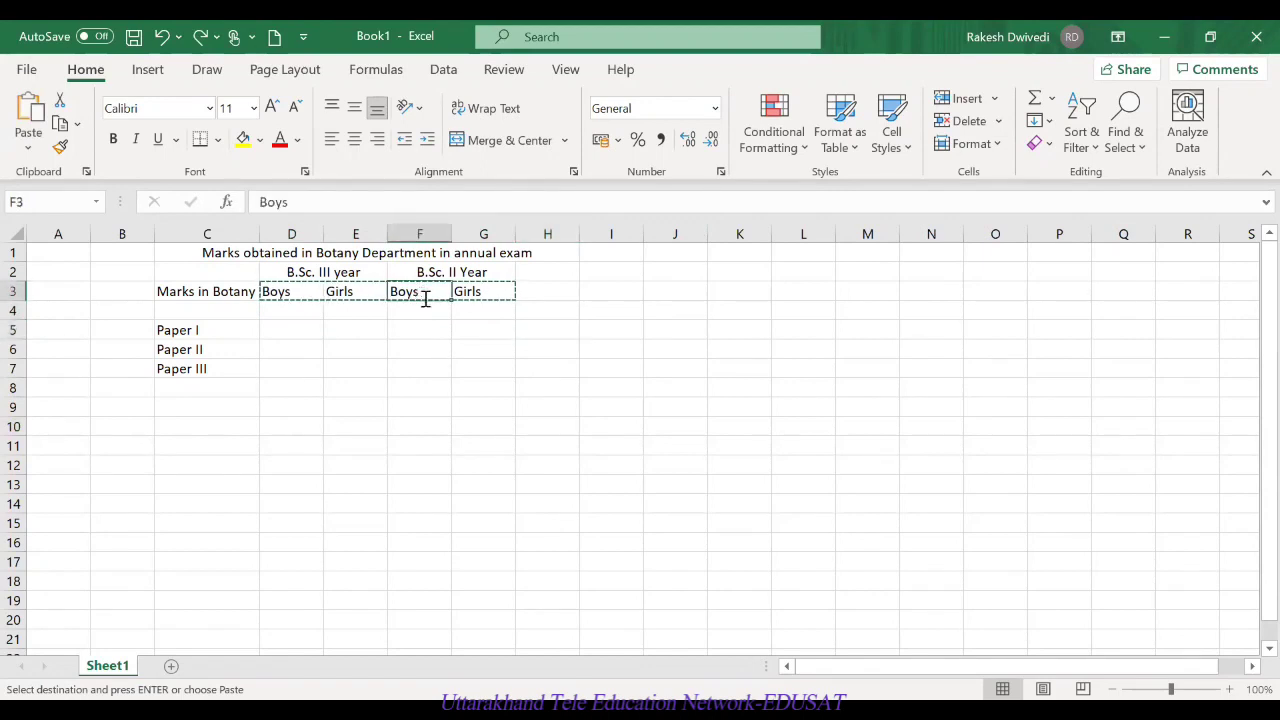
pyautogui.write('d')
pyautogui.click(675, 425)
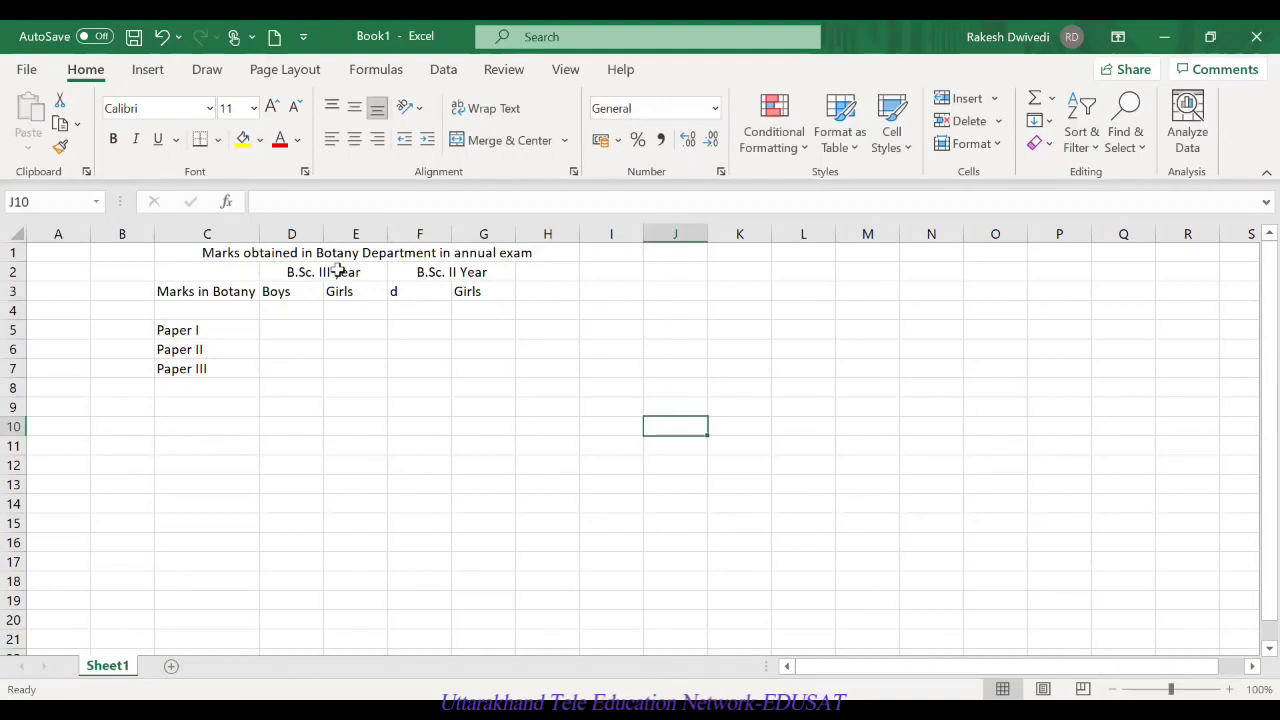
pyautogui.click(434, 296)
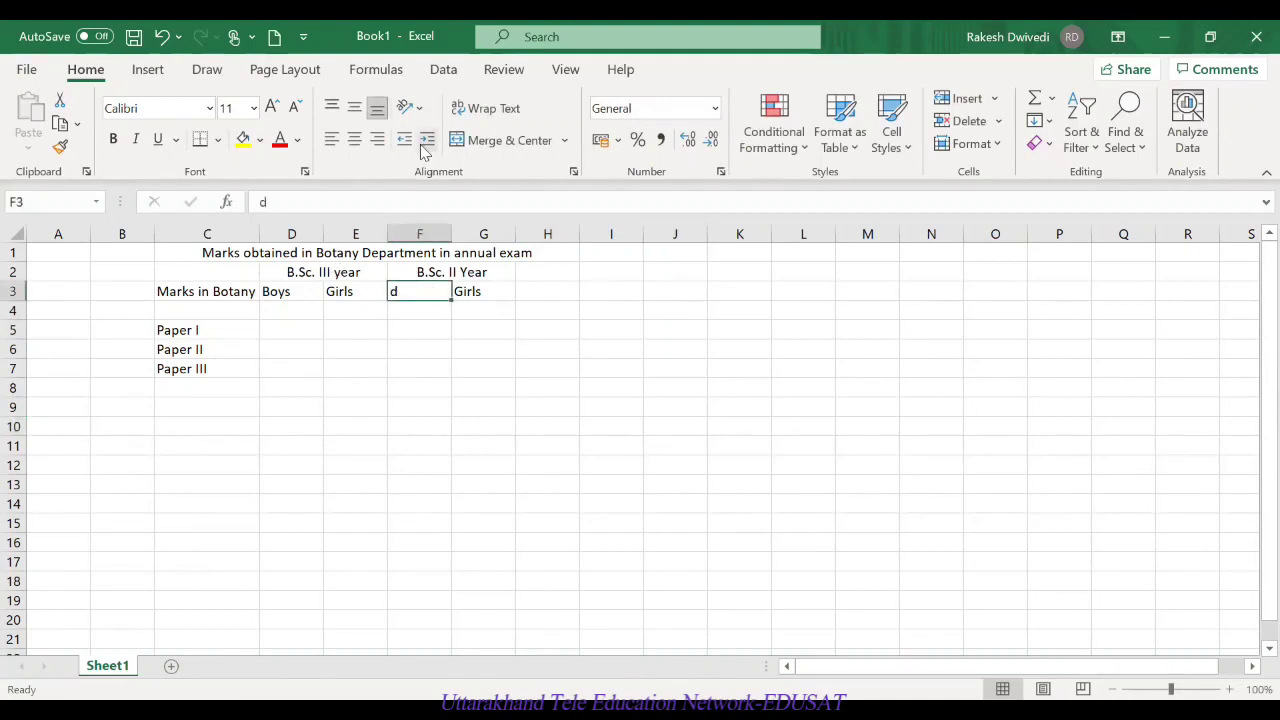
pyautogui.write('Boys')
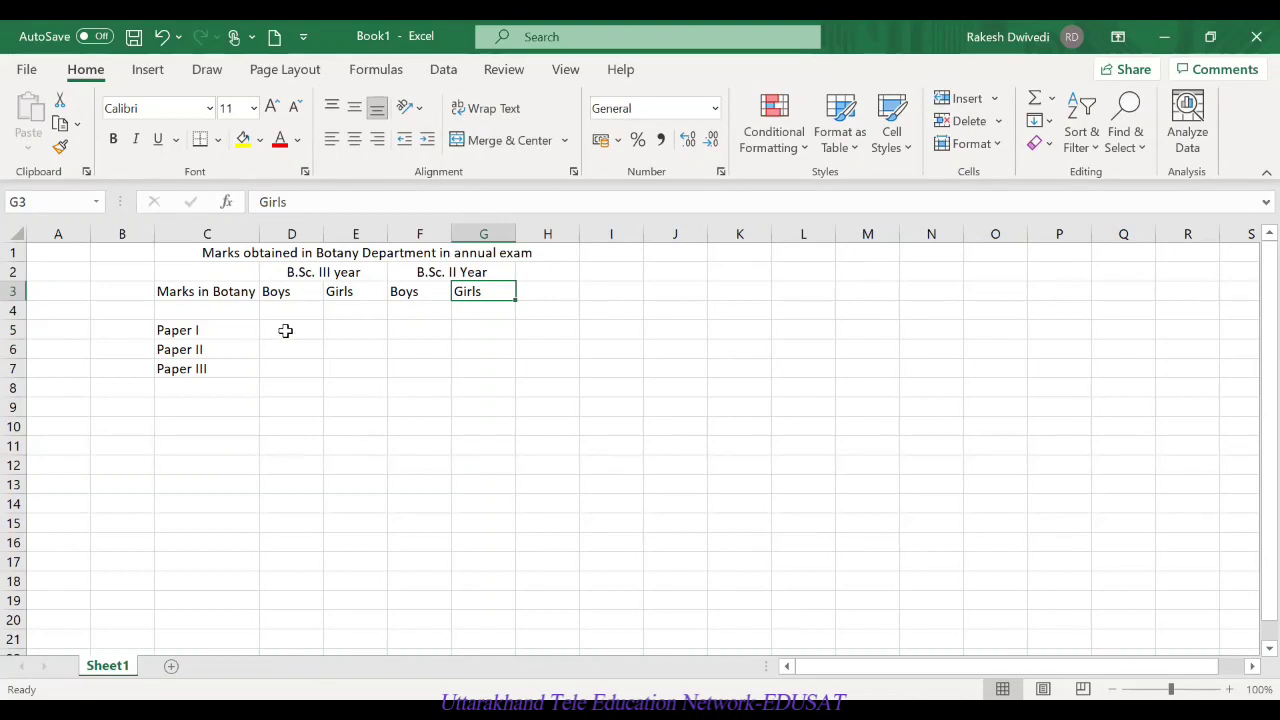
# Step: Add the word "Average" before "Marks" at the start of the merged table title
pyautogui.click(285, 330)
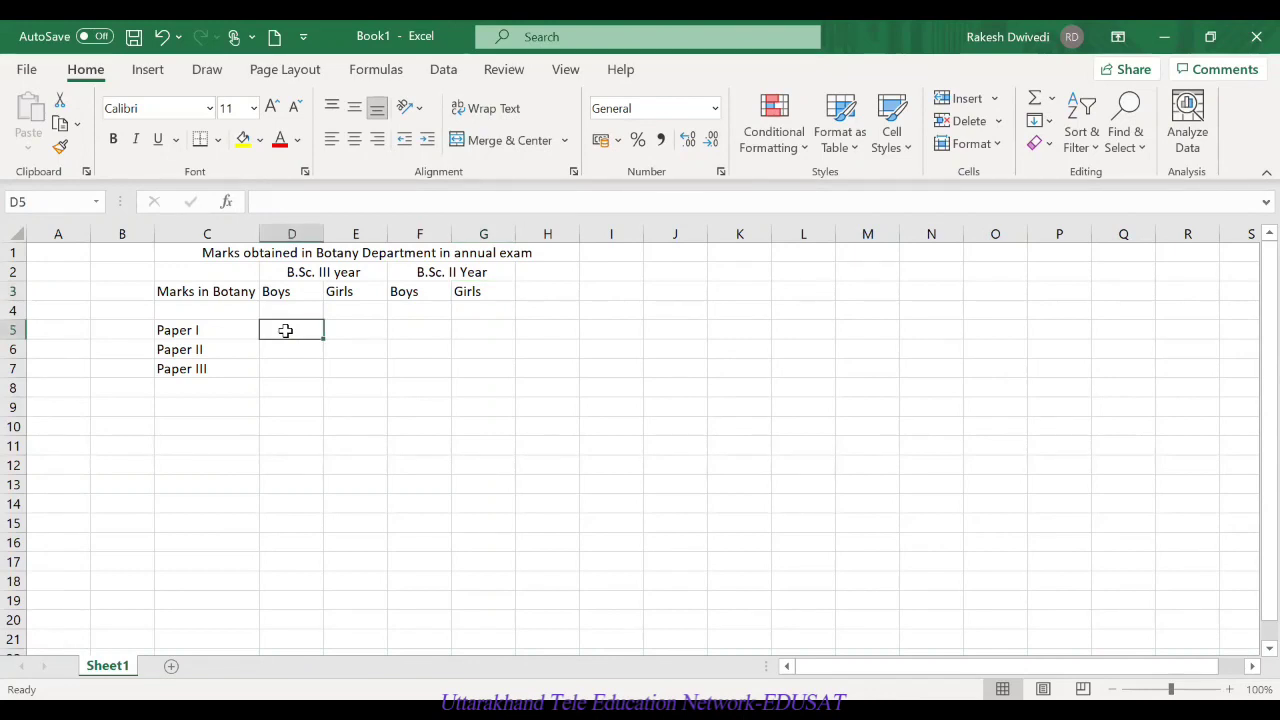
pyautogui.doubleClick(195, 253)
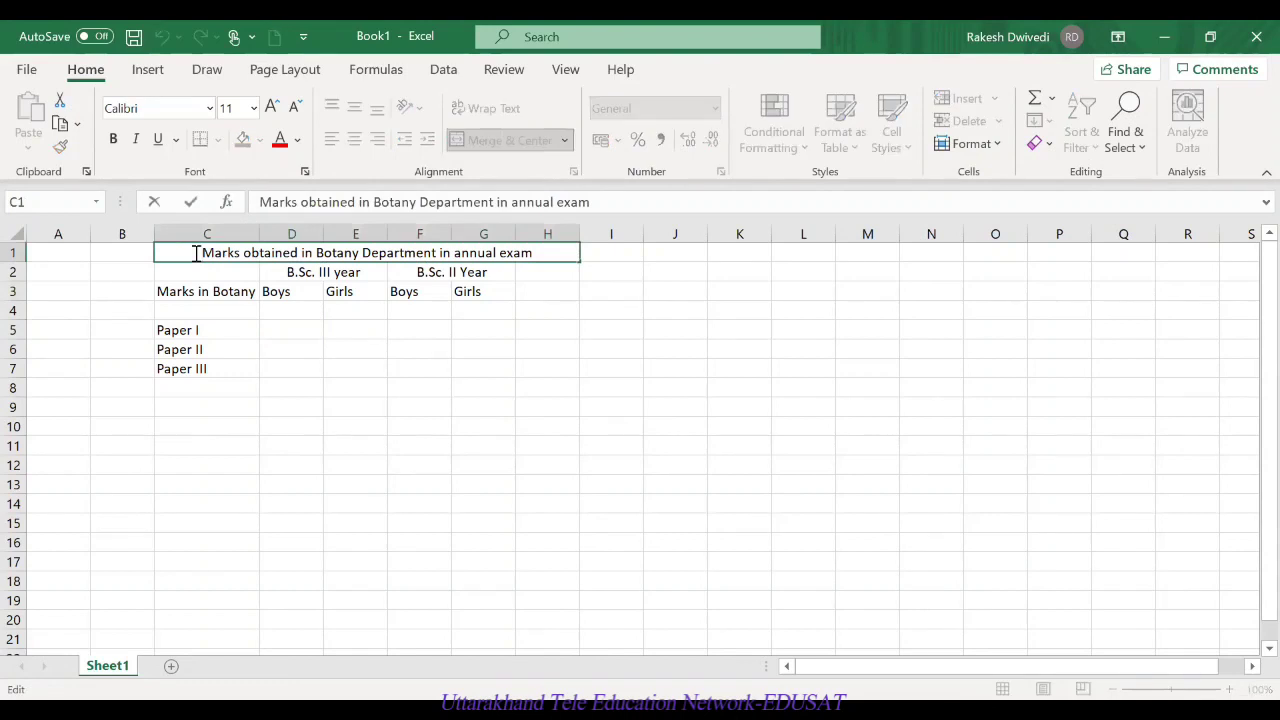
pyautogui.write('Average')
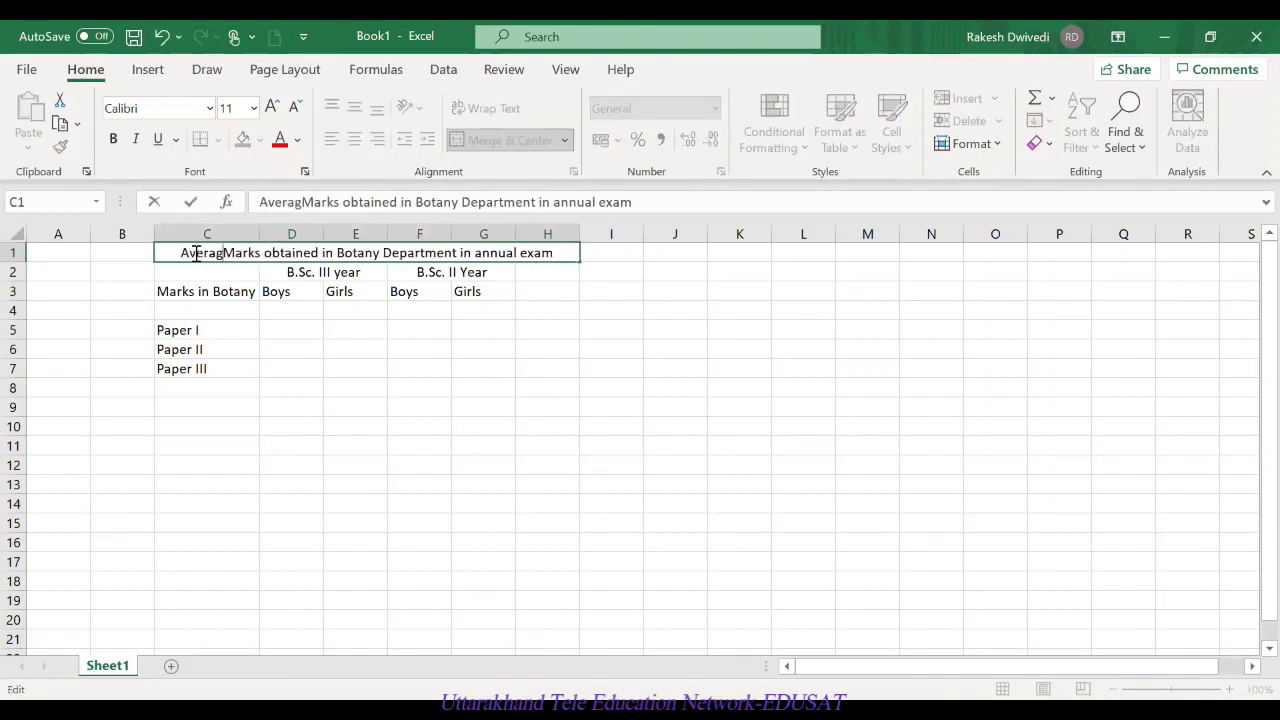
pyautogui.click(460, 449)
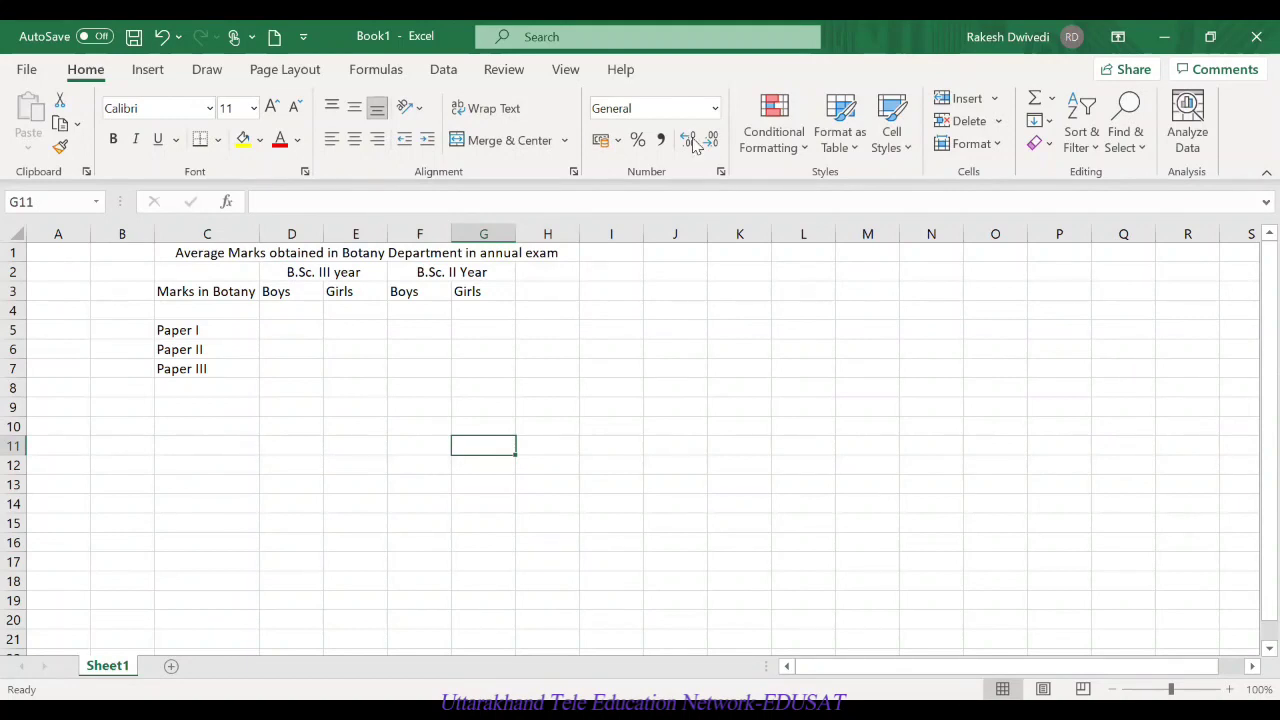
pyautogui.click(728, 329)
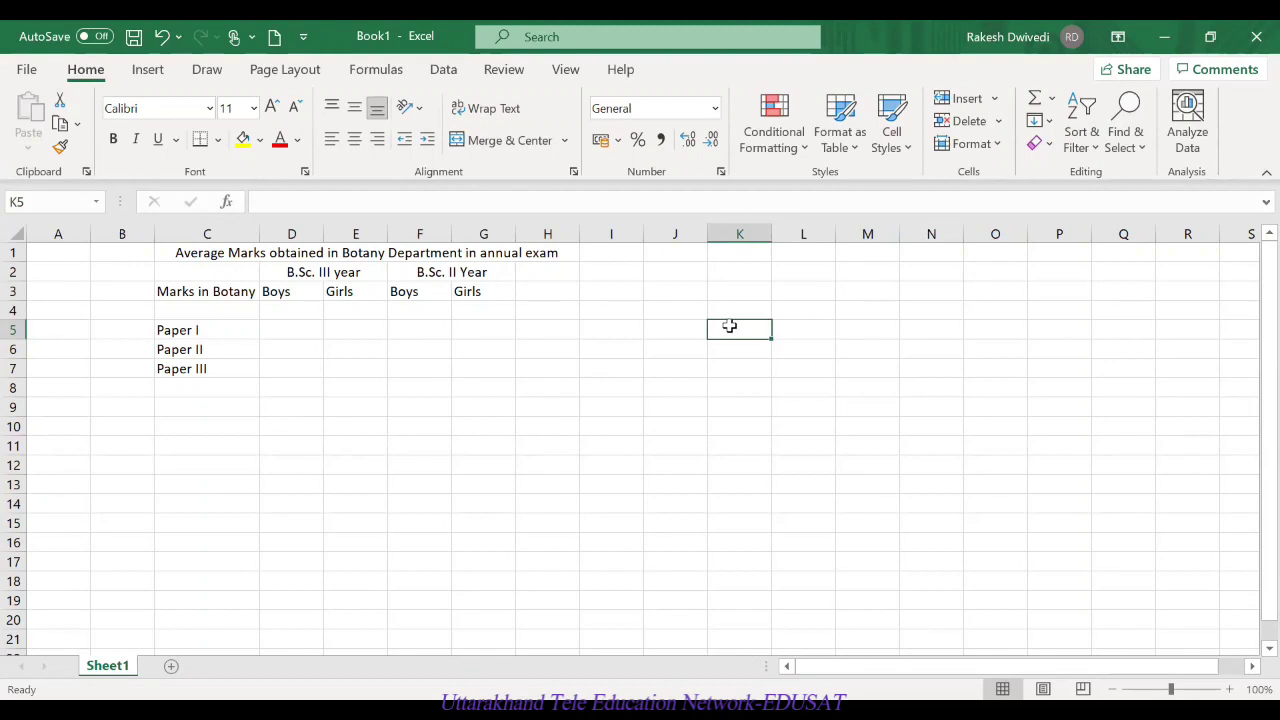
pyautogui.write('65')
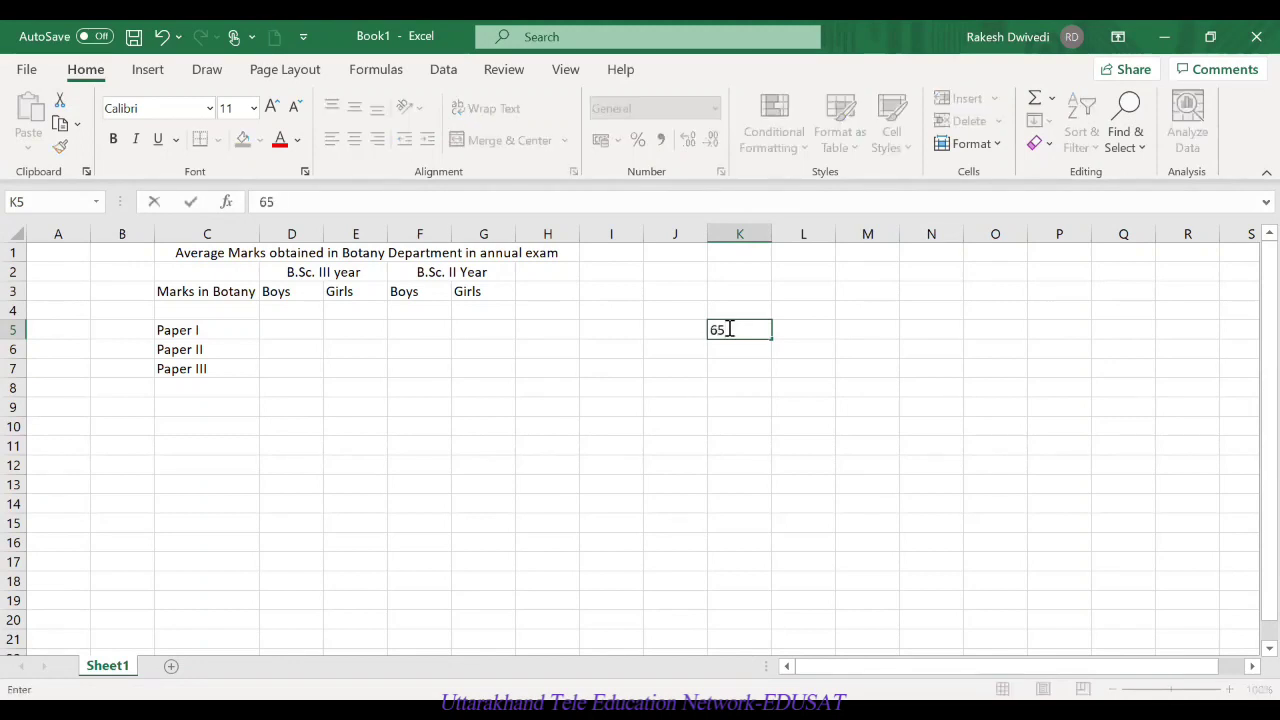
pyautogui.press('BackSpace')
pyautogui.press('BackSpace')
pyautogui.write('56')
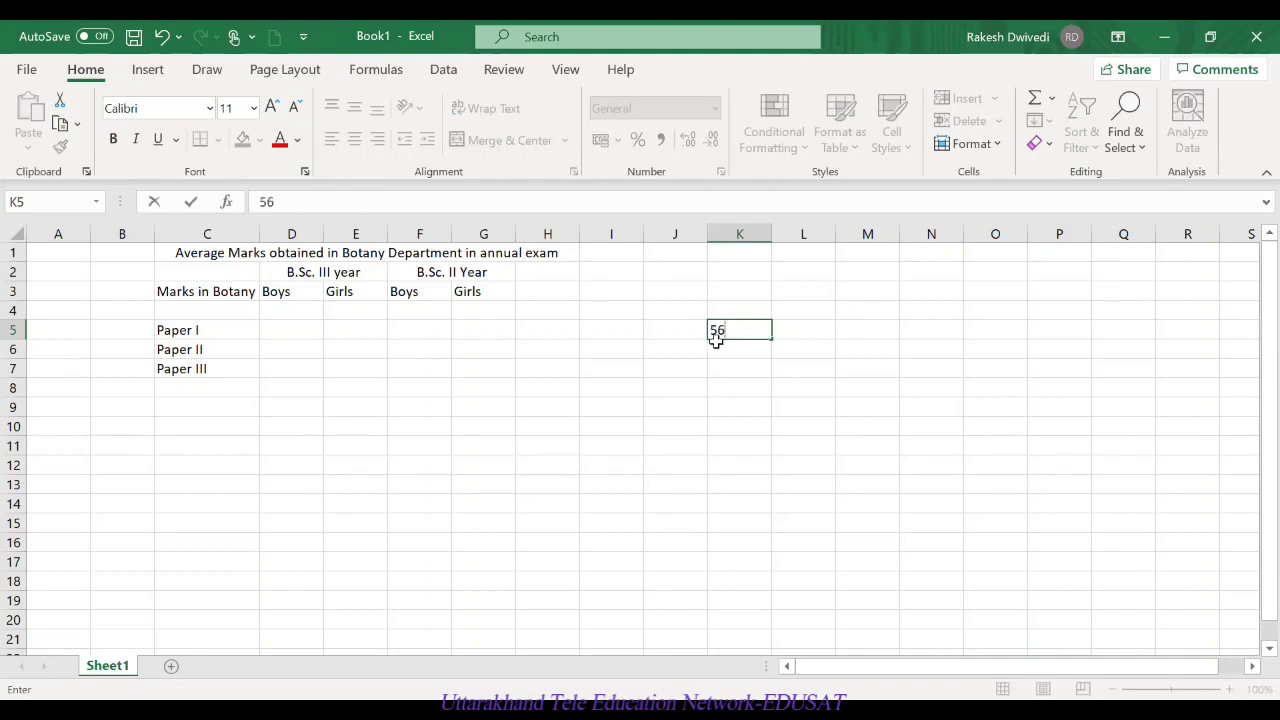
pyautogui.click(736, 329)
pyautogui.press('BackSpace')
pyautogui.press('BackSpace')
pyautogui.click(294, 330)
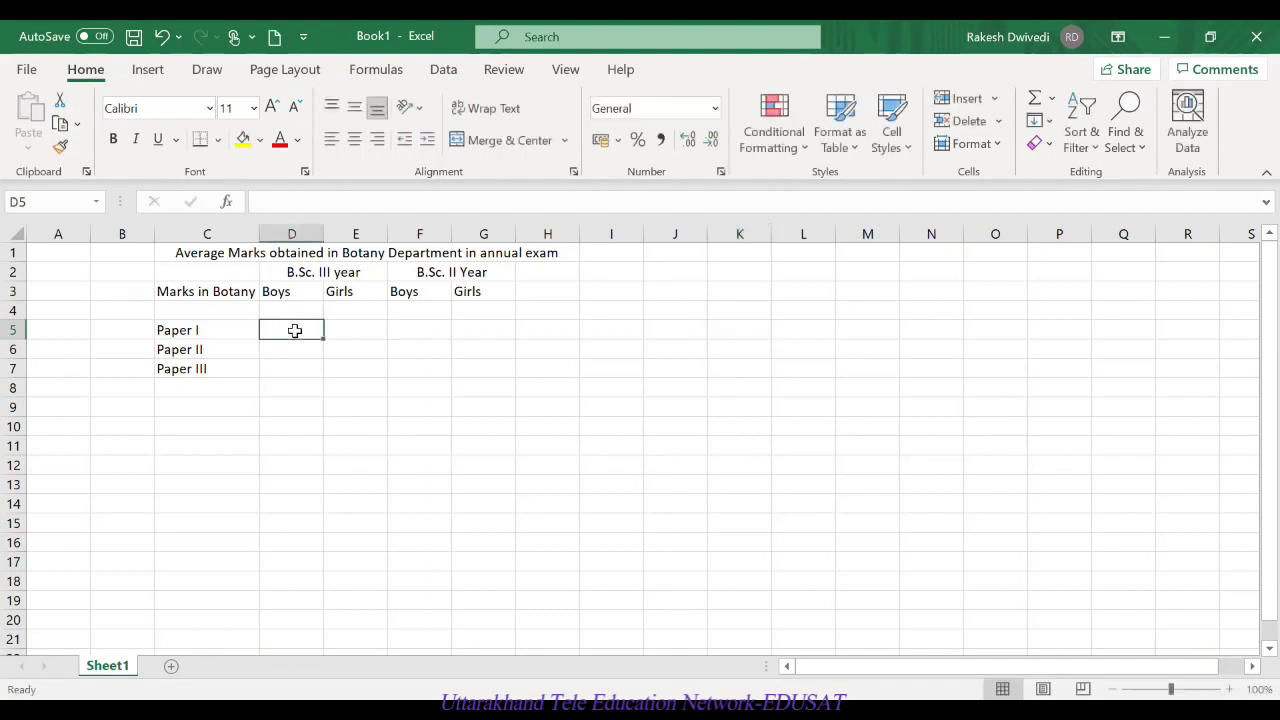
# Step: Move the Paper I, Paper II and Paper III labels up one row so they start in C4
pyautogui.moveTo(214, 336); pyautogui.dragTo(207, 378)
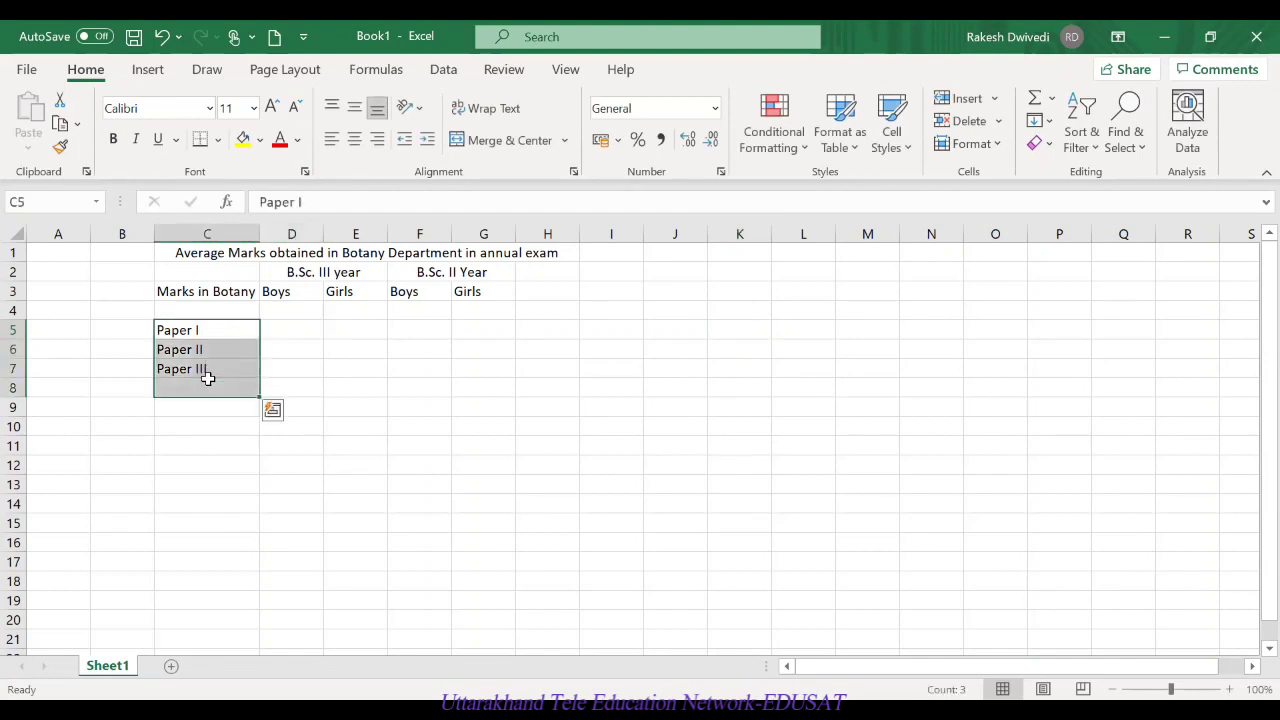
pyautogui.hotkey('ctrl', 'c')
pyautogui.hotkey('ctrl', 'q')
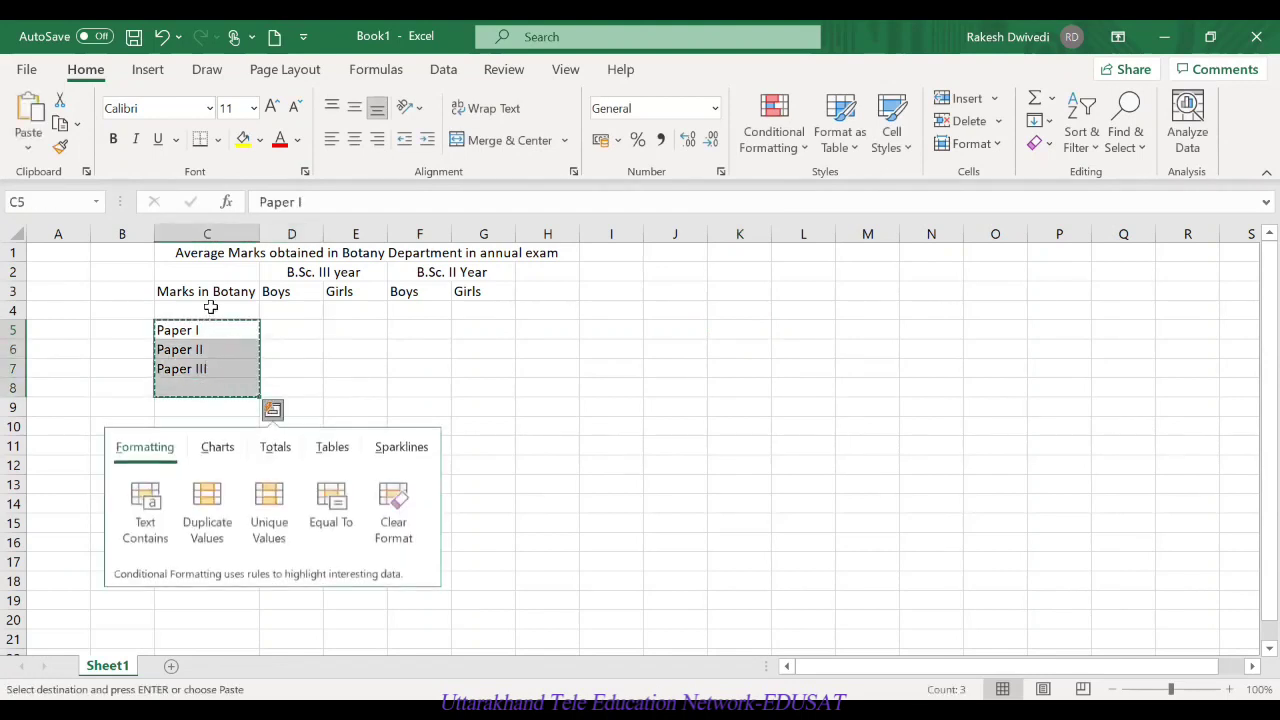
pyautogui.moveTo(207, 311); pyautogui.dragTo(211, 348)
pyautogui.hotkey('ctrl', 'v')
pyautogui.click(497, 465)
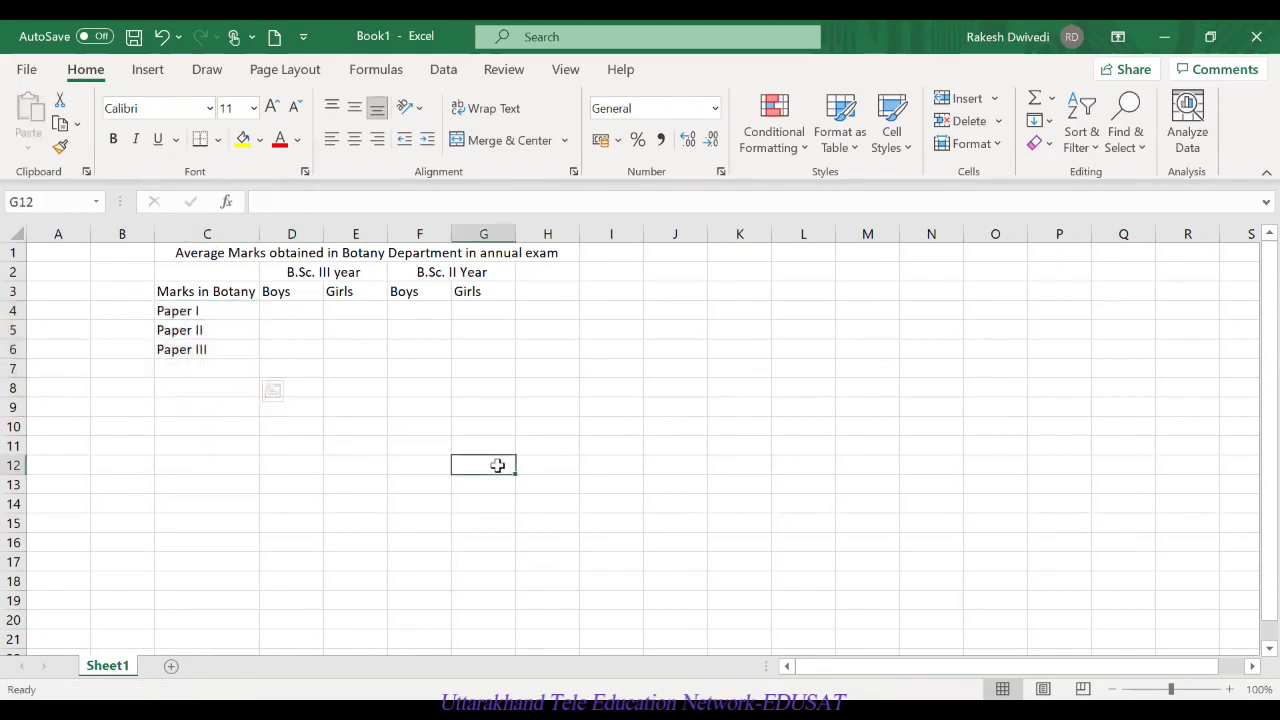
# Step: Enter the Paper I marks 56, 63, 48 and 59 in D4:G4
pyautogui.click(313, 313)
pyautogui.write('56')
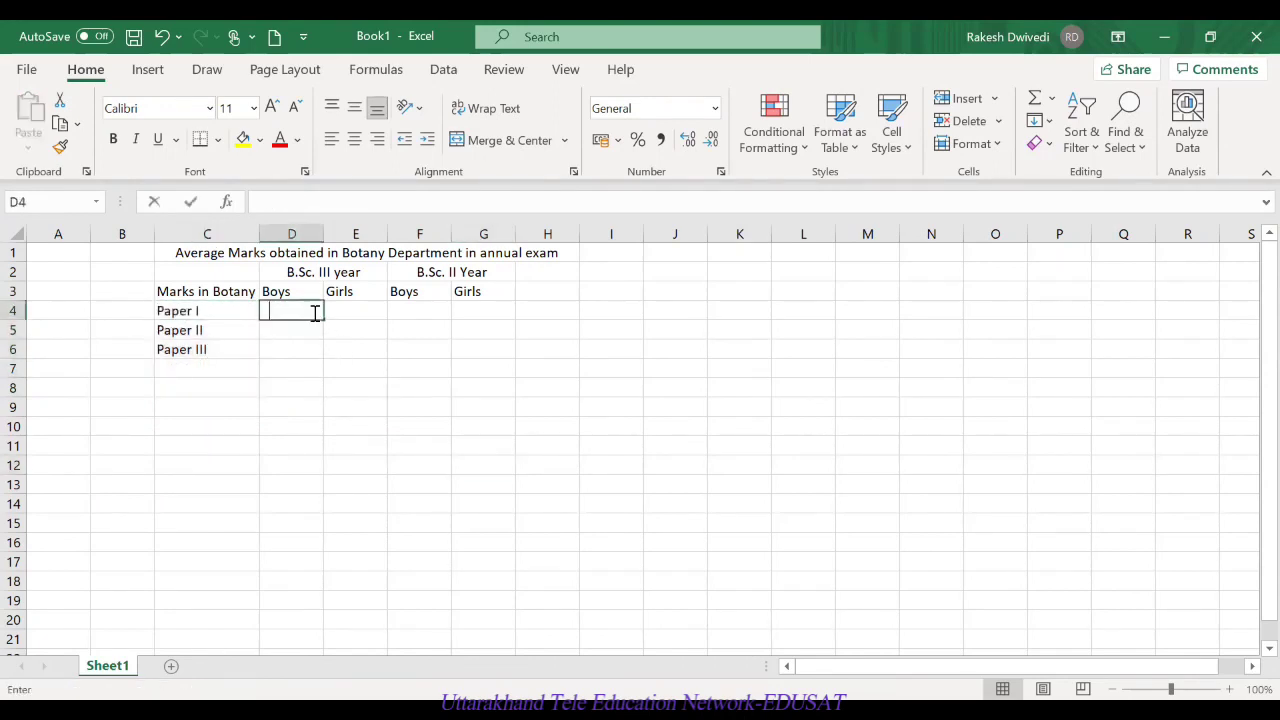
pyautogui.press('Tab')
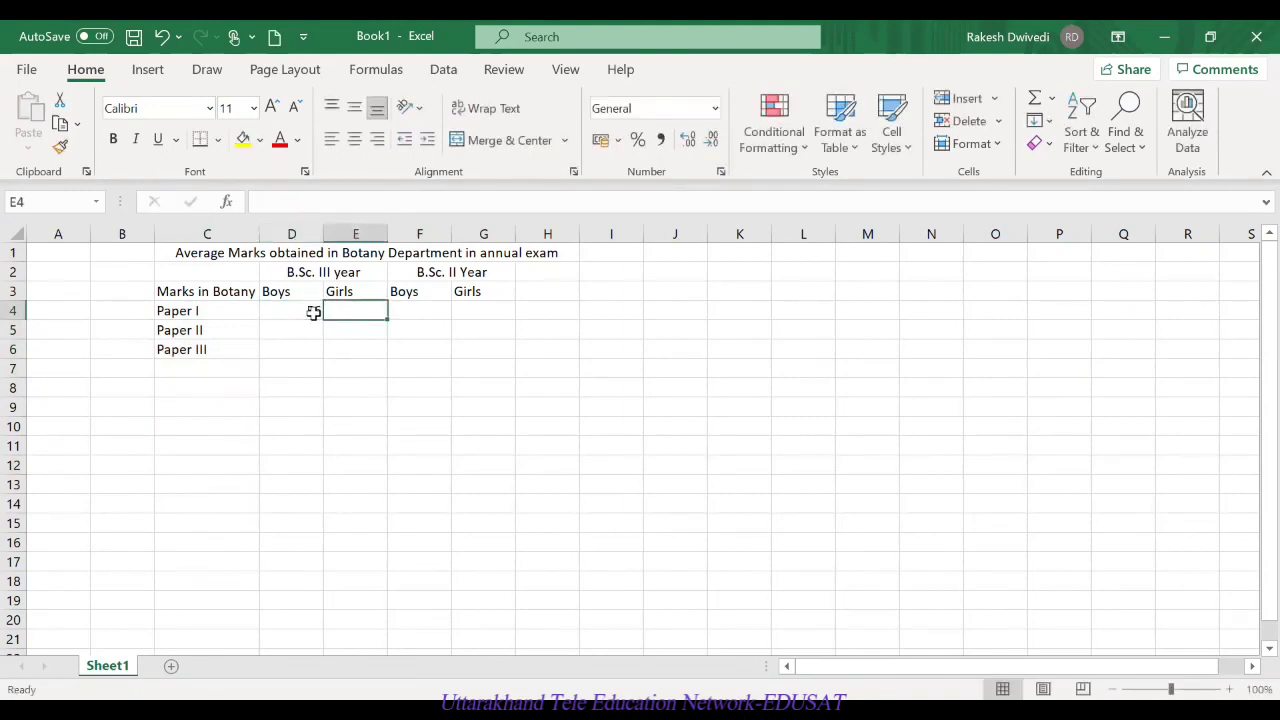
pyautogui.write('63')
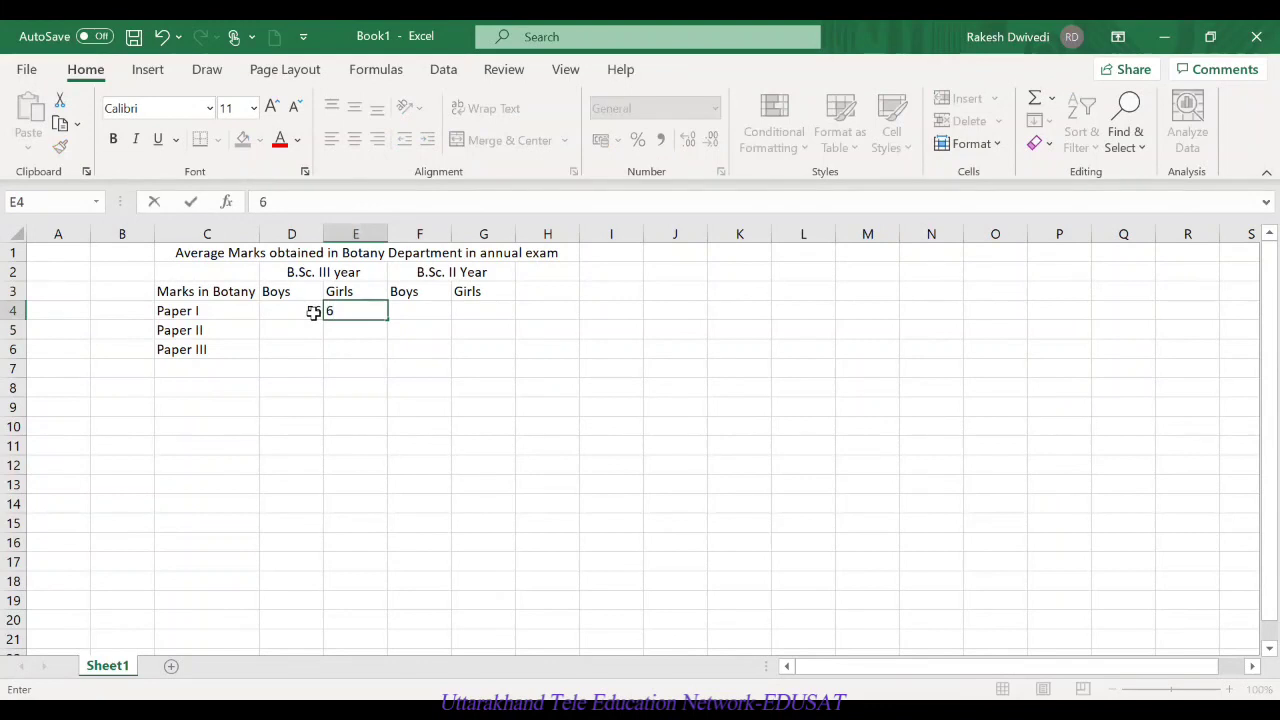
pyautogui.press('Tab')
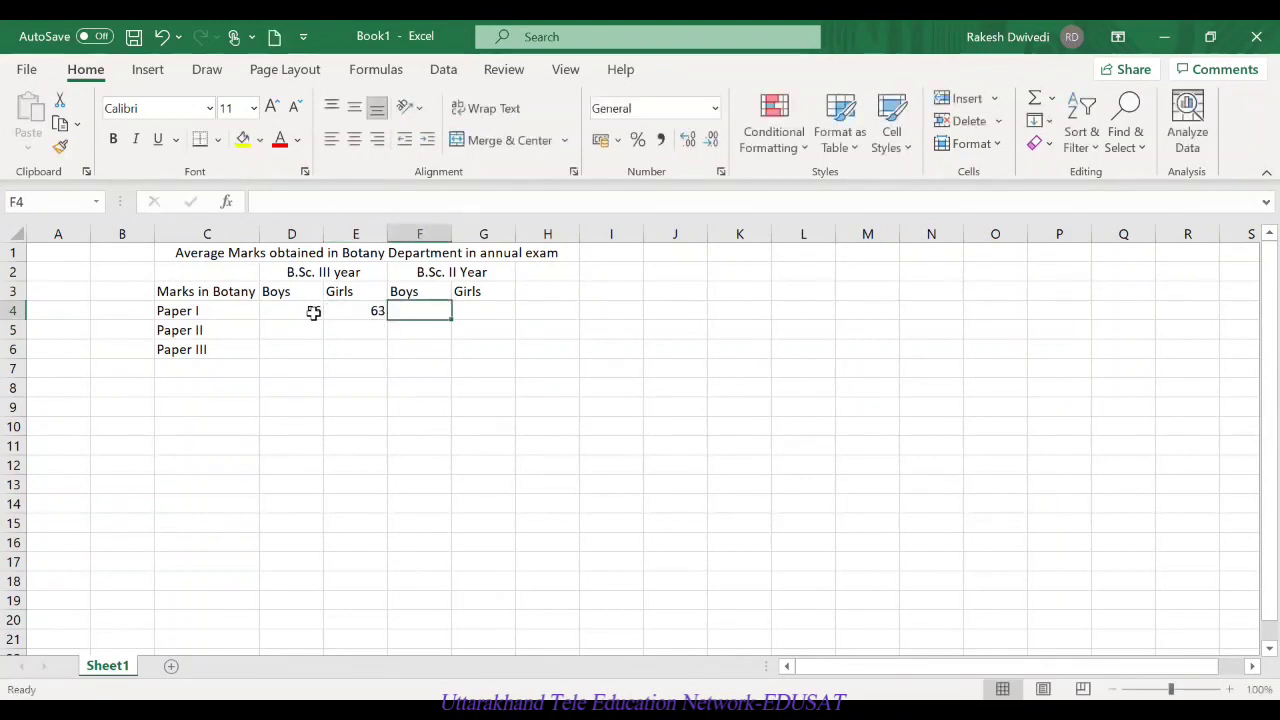
pyautogui.write('48')
pyautogui.press('Tab')
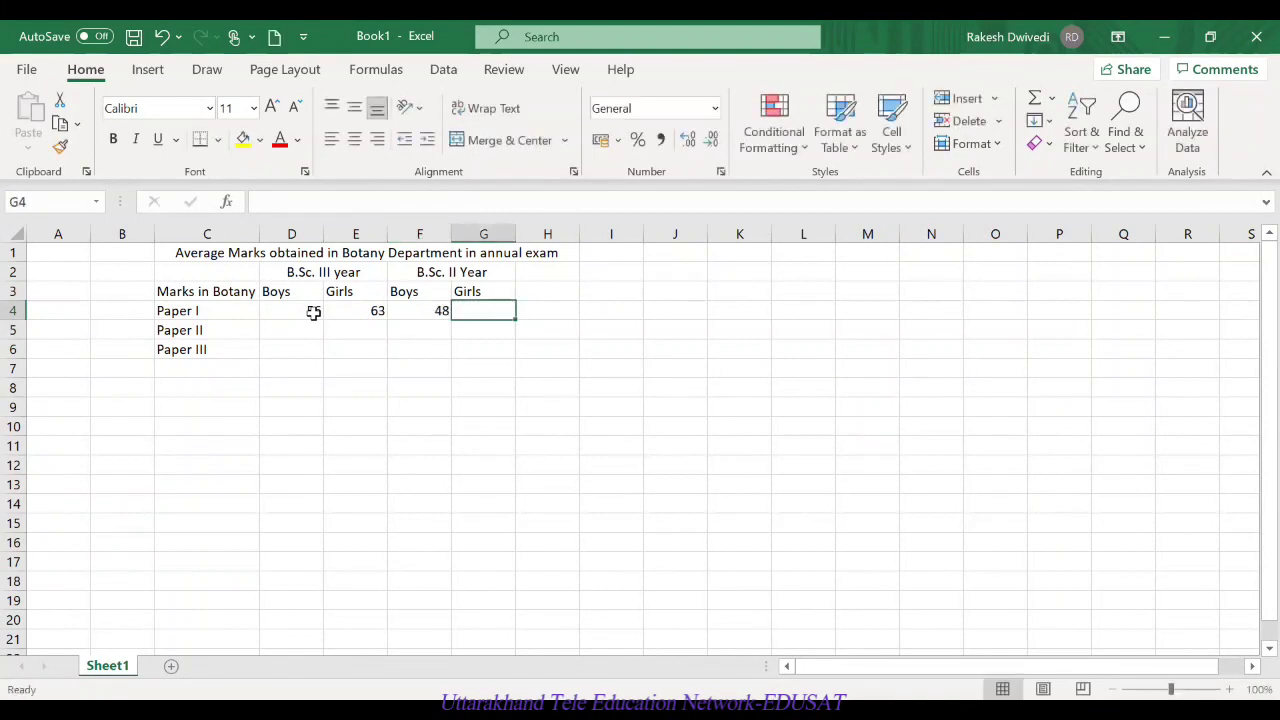
pyautogui.write('59')
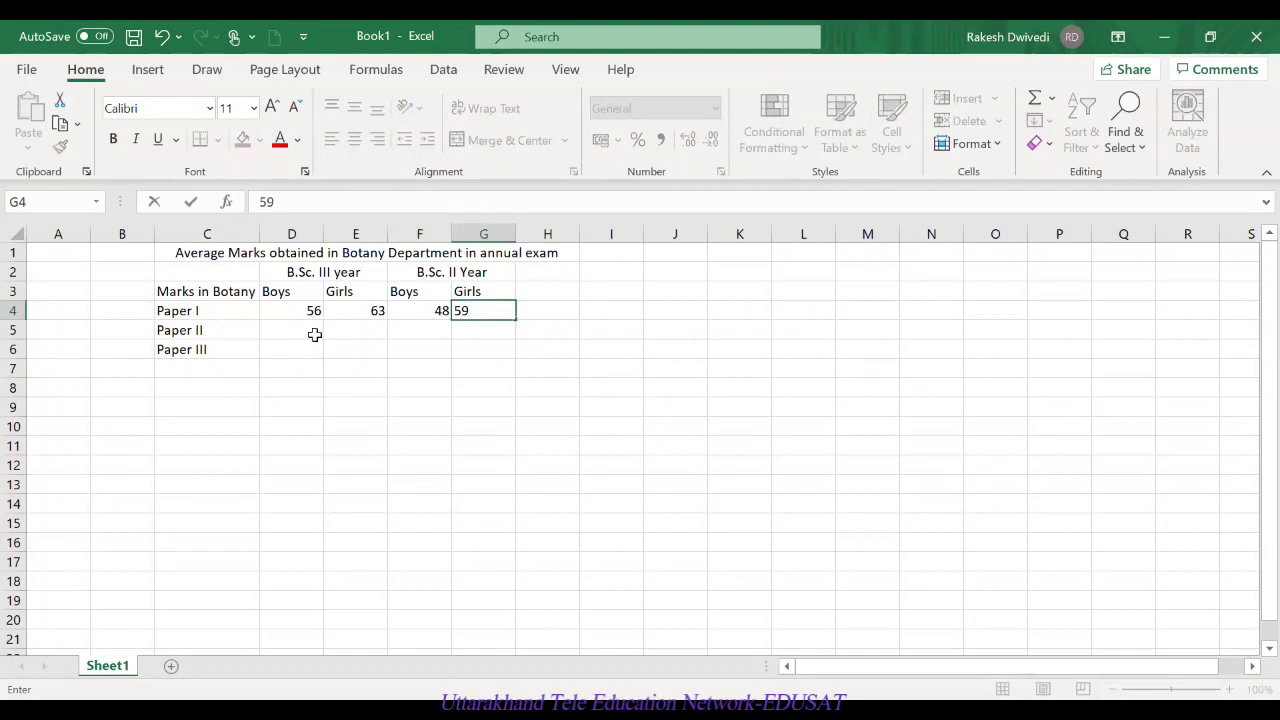
pyautogui.press('Return')
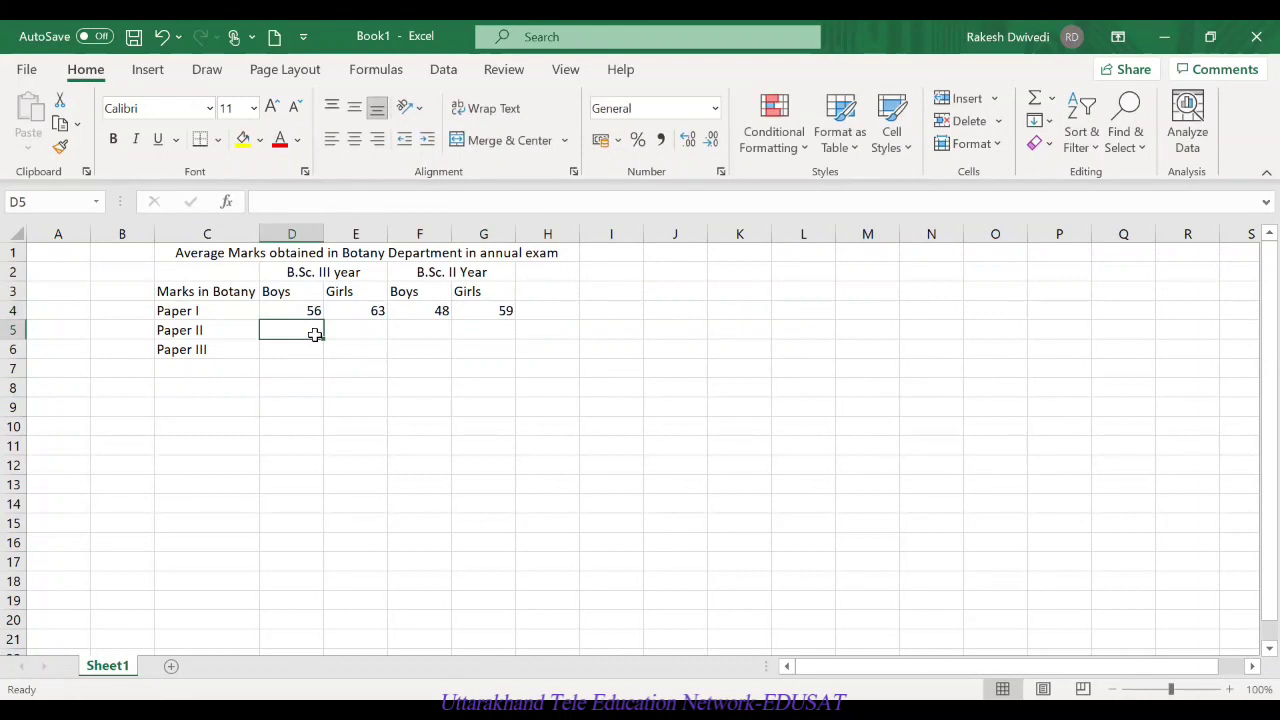
# Step: Enter the Paper II marks 61, 63, 49 and 60 in D5:G5
pyautogui.write('61')
pyautogui.press('Tab')
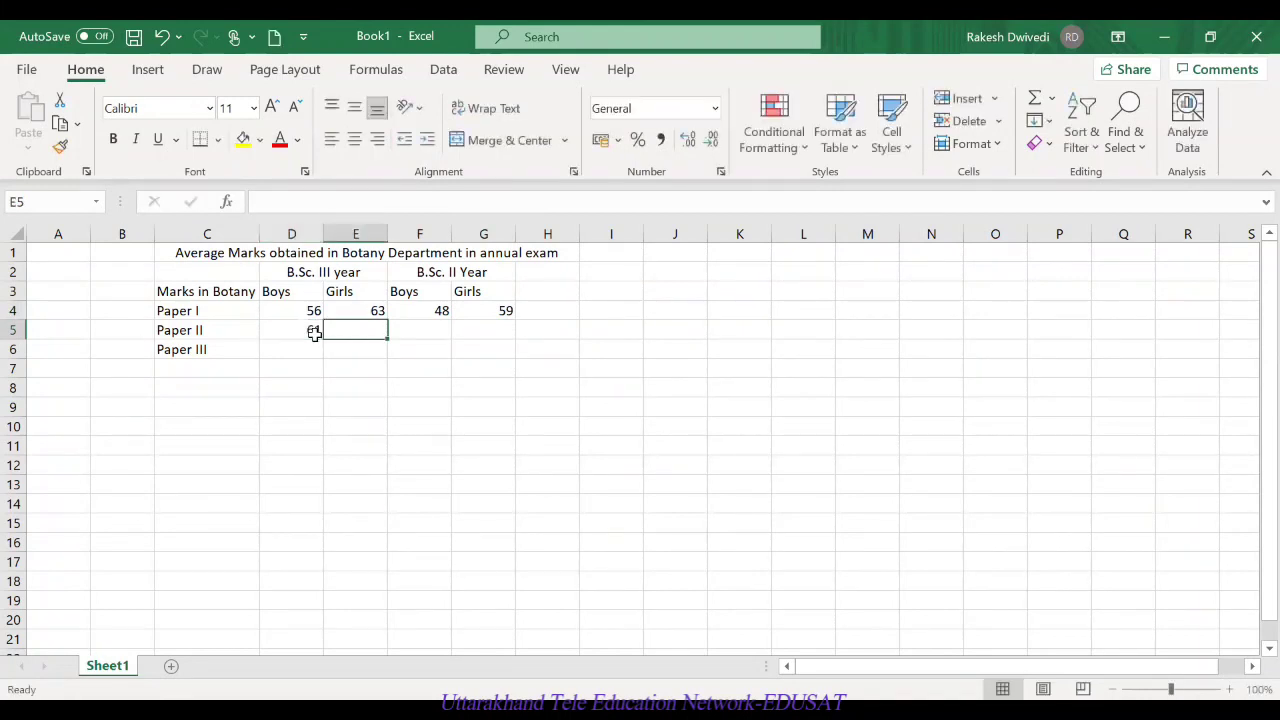
pyautogui.write('63')
pyautogui.press('Tab')
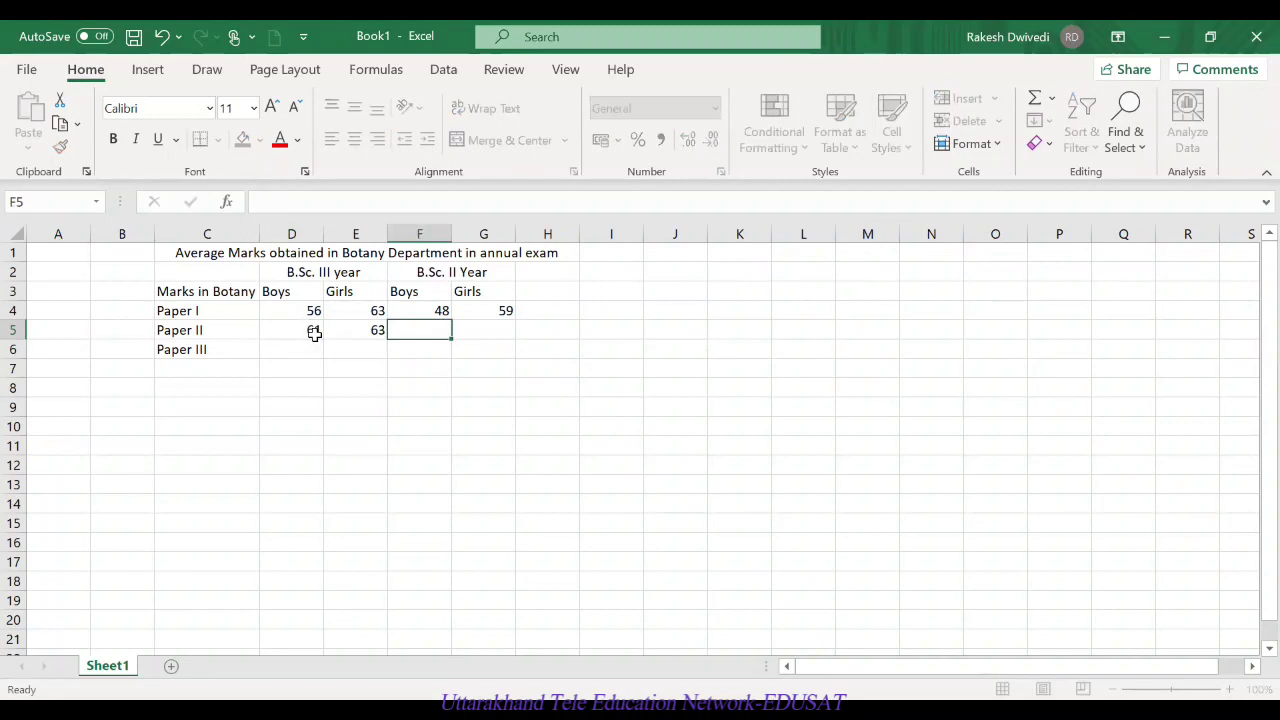
pyautogui.write('49')
pyautogui.press('Tab')
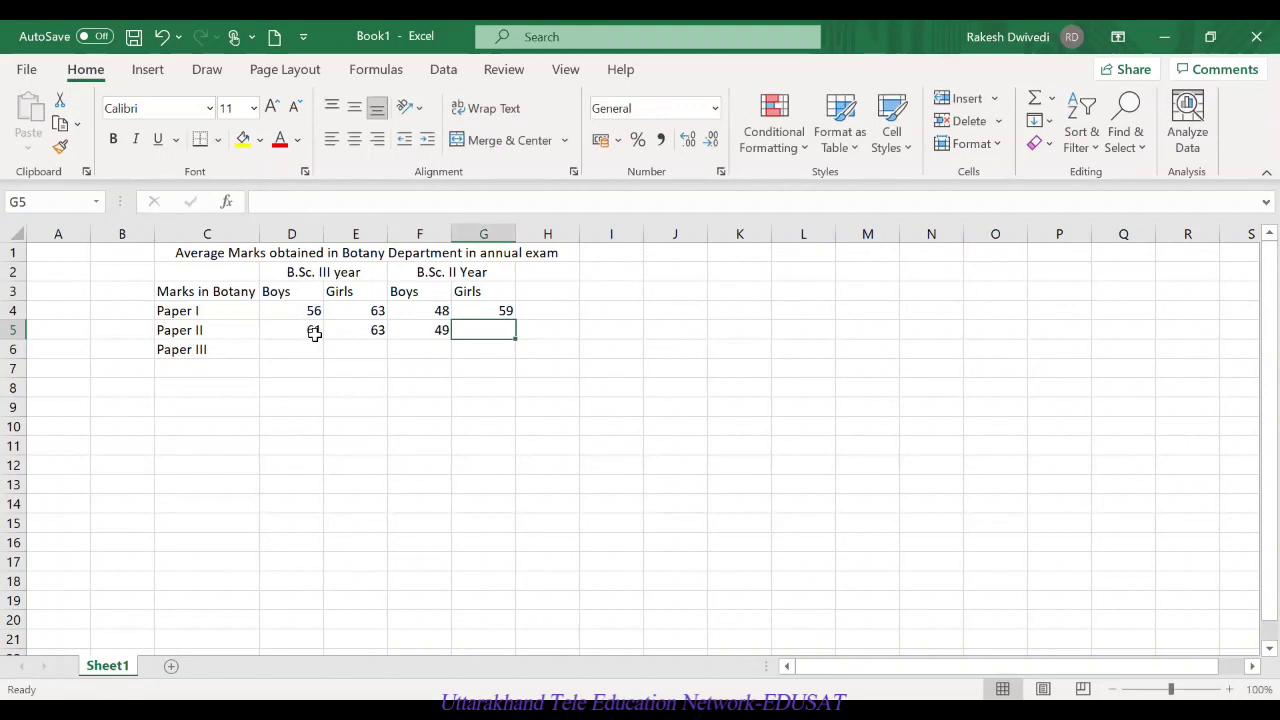
pyautogui.write('60')
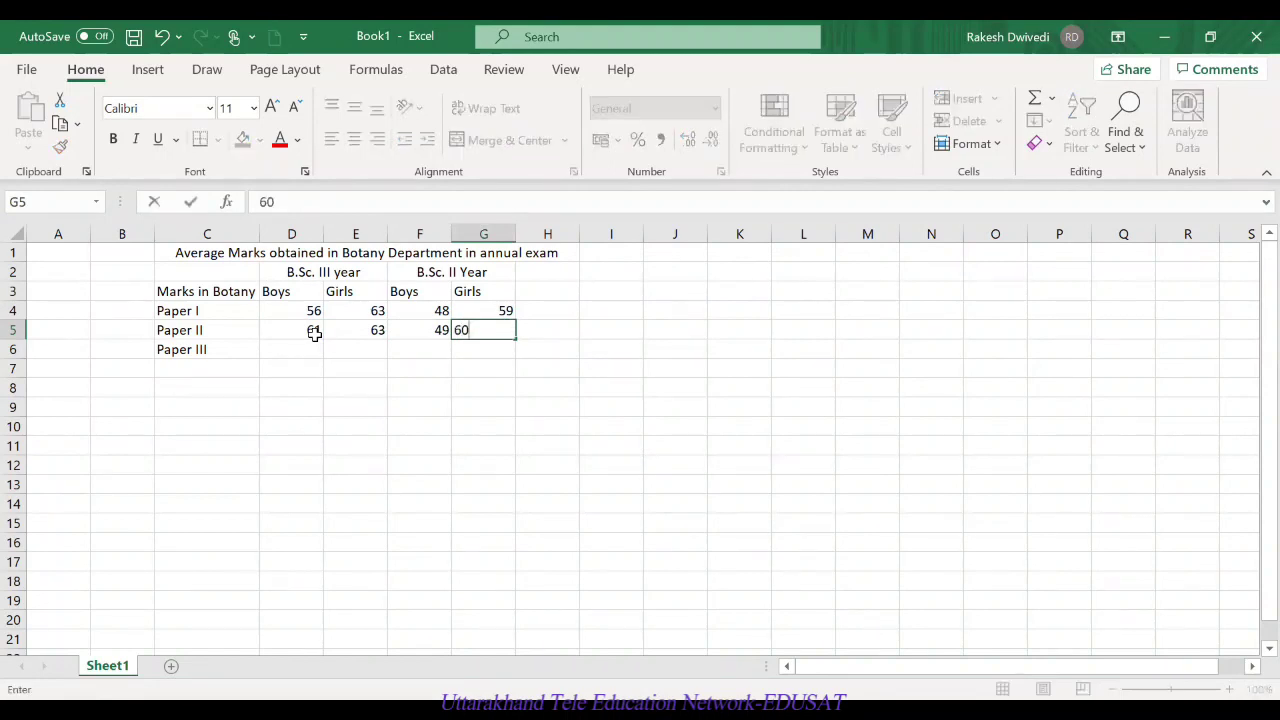
# Step: Enter the Paper III marks 59, 60, 47 and 62 in D6:G6
pyautogui.click(318, 354)
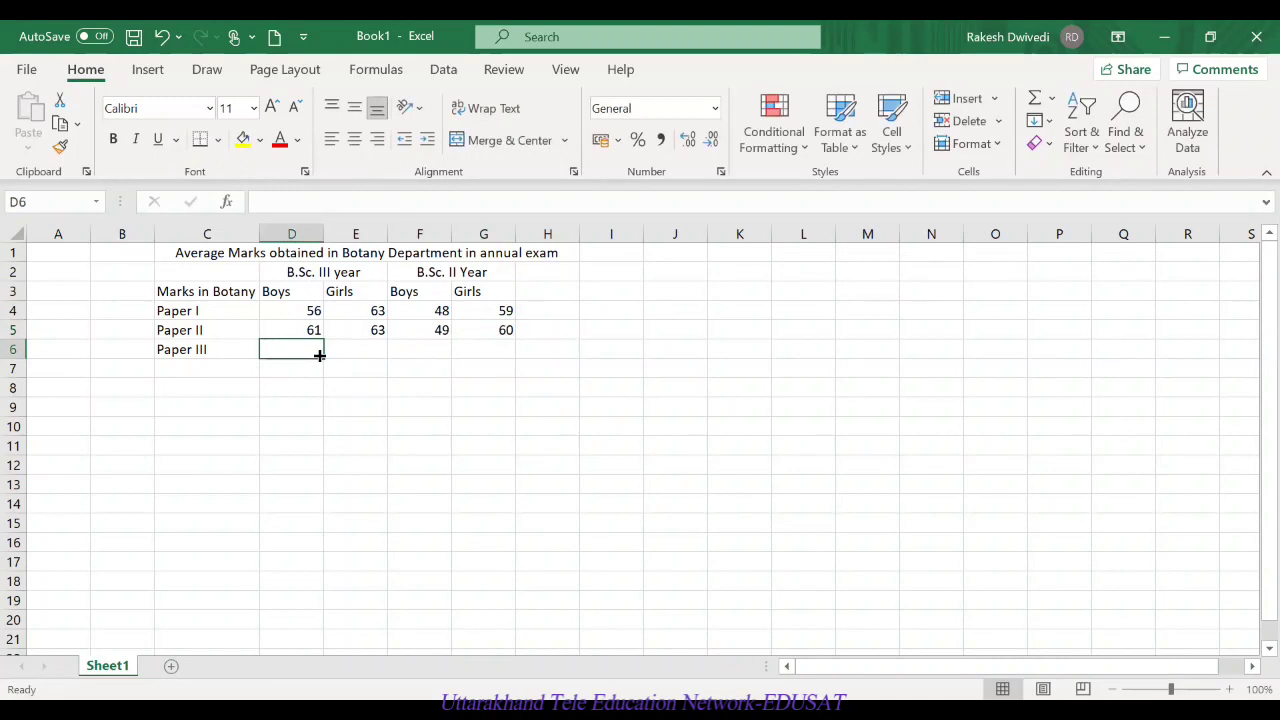
pyautogui.write('50')
pyautogui.press('Tab')
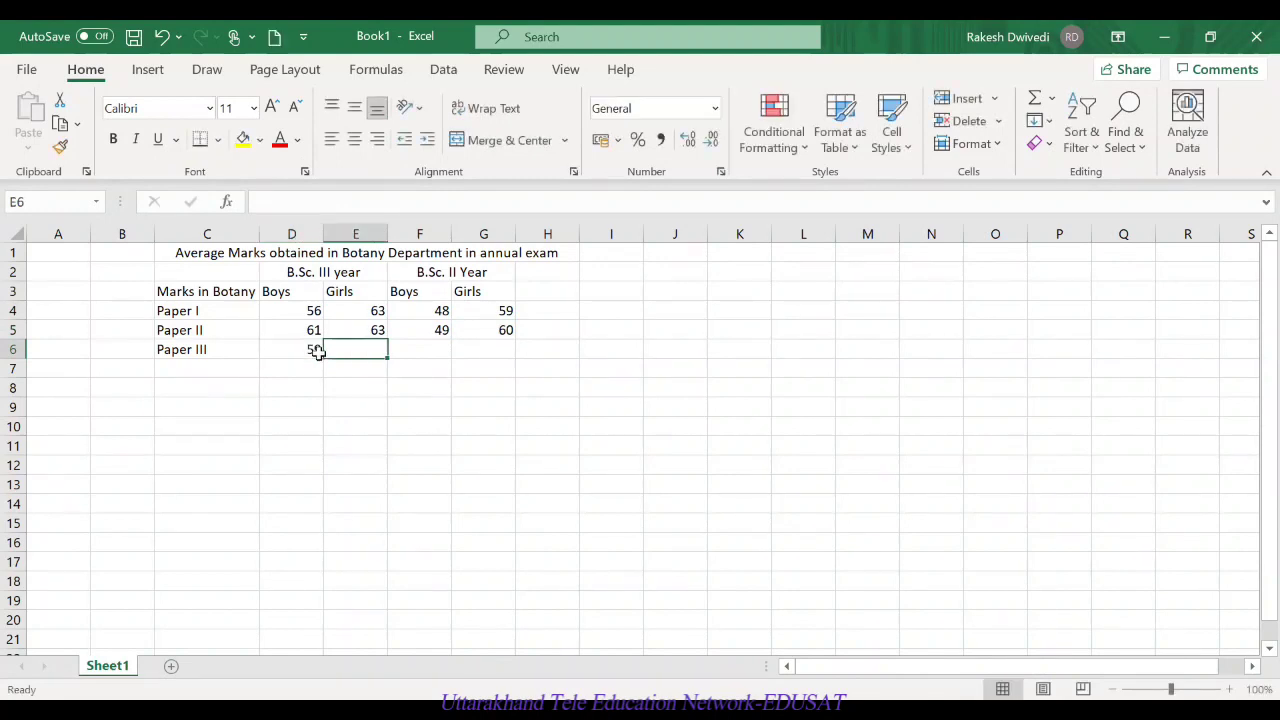
pyautogui.write('60')
pyautogui.press('Tab')
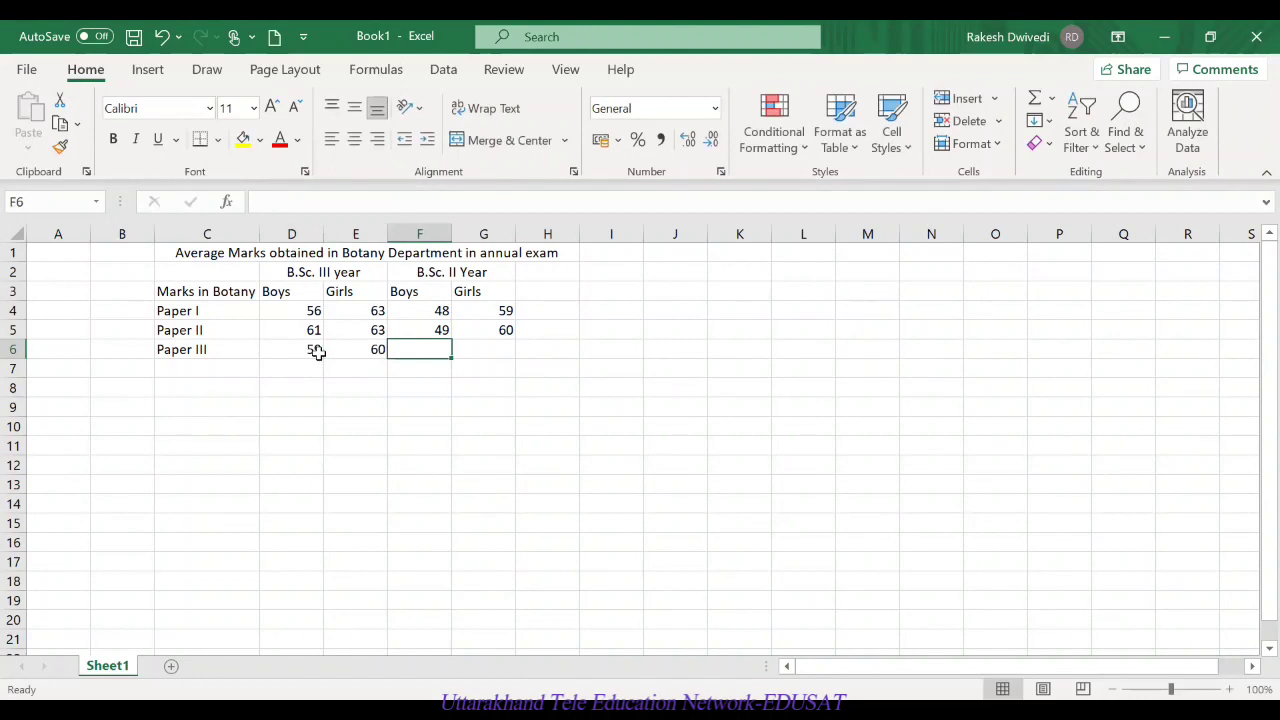
pyautogui.write('4')
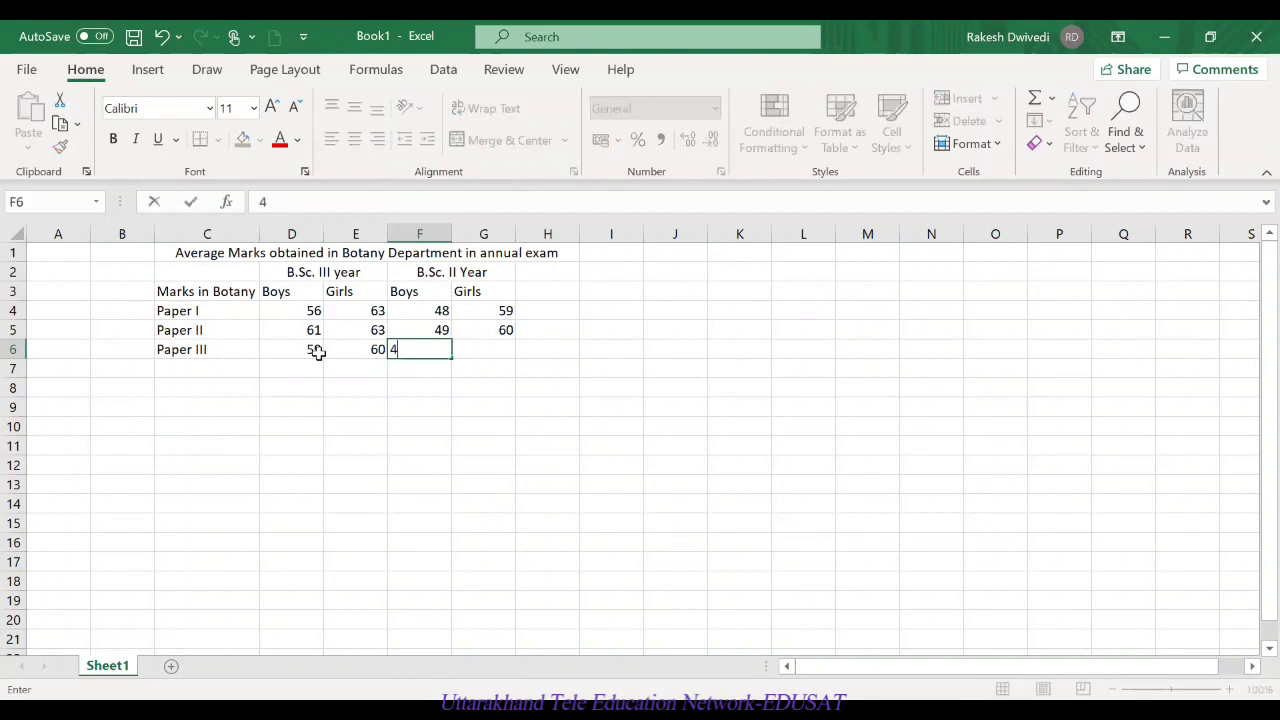
pyautogui.write('7')
pyautogui.press('Tab')
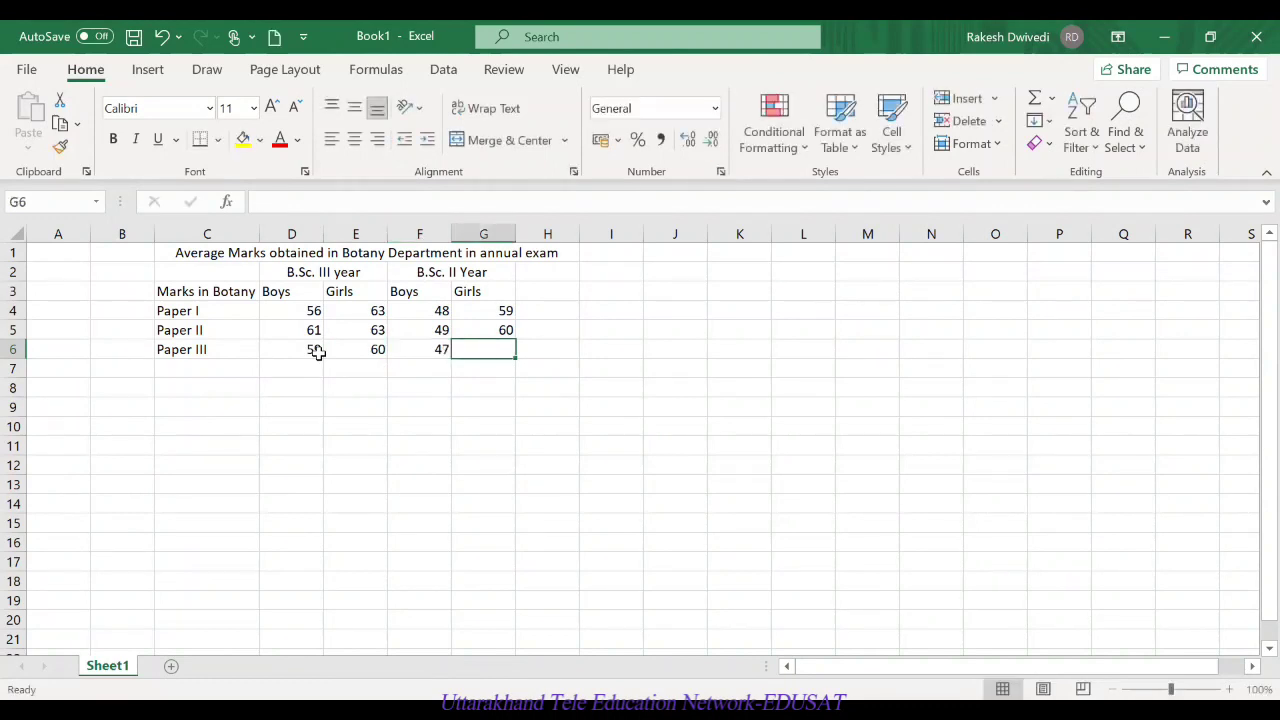
pyautogui.write('62')
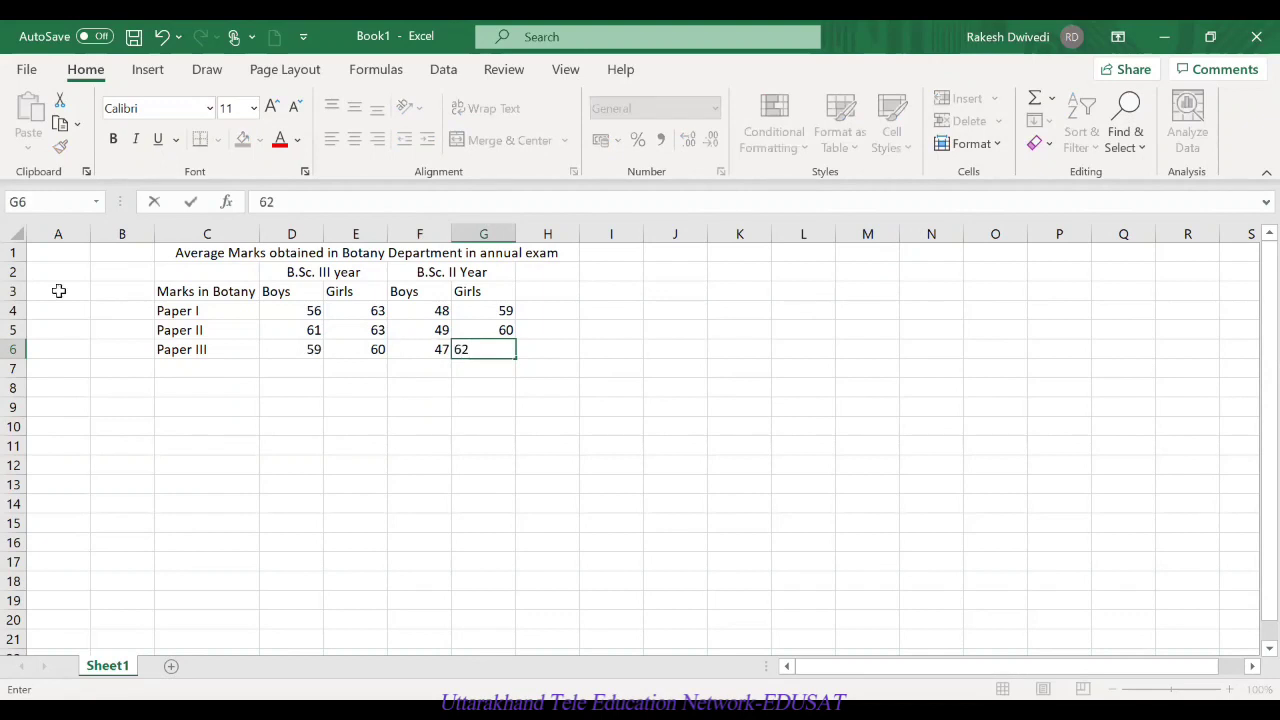
pyautogui.click(688, 482)
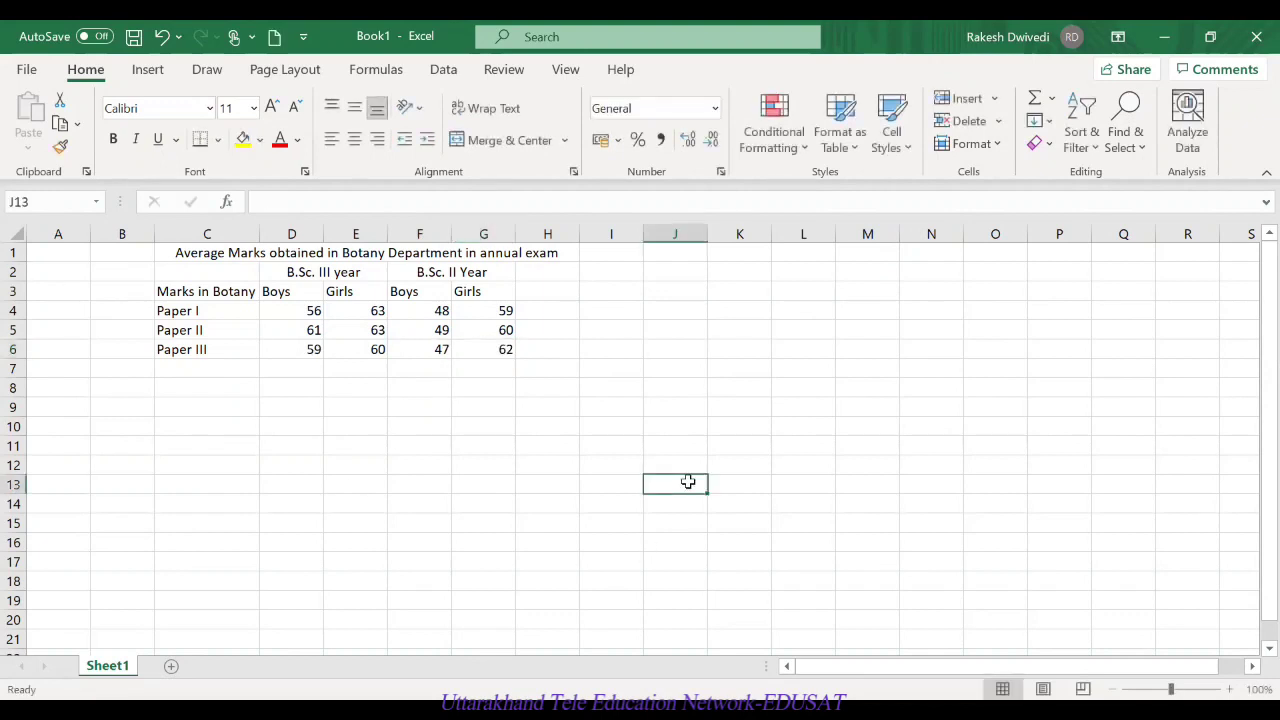
# Step: Apply All Borders to the whole marks table in C1:H6
pyautogui.moveTo(168, 253); pyautogui.dragTo(371, 349)
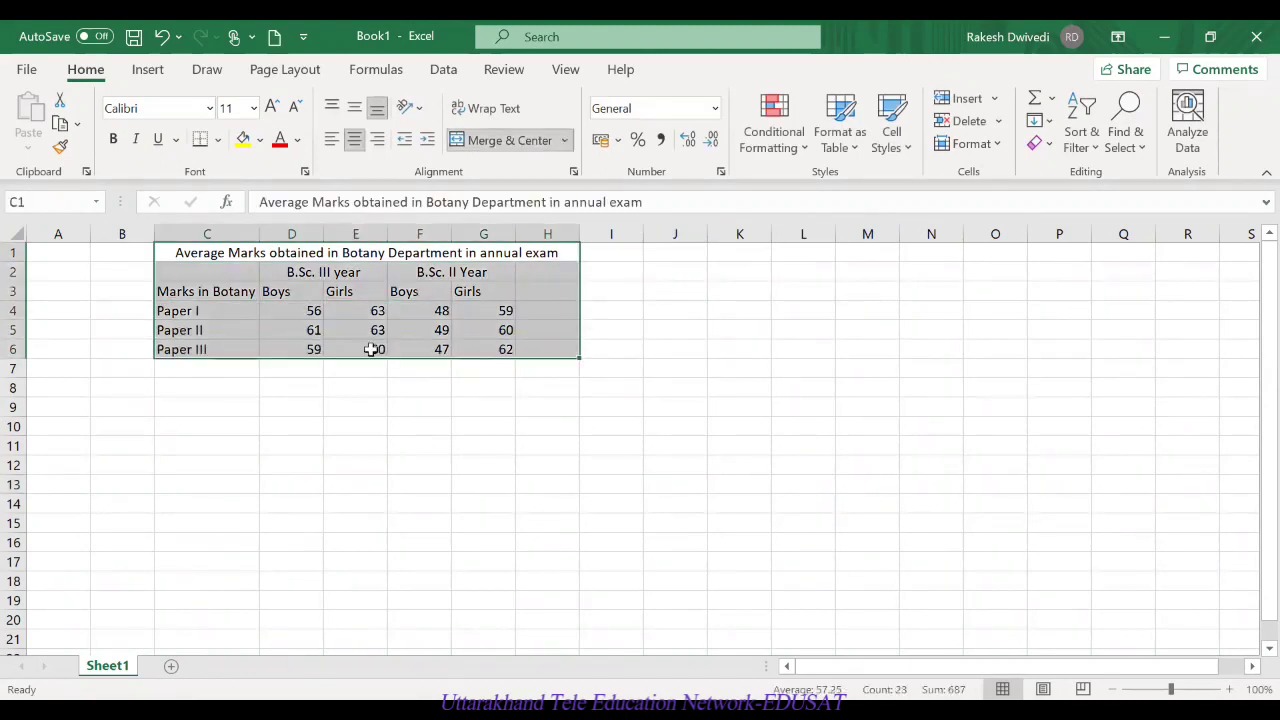
pyautogui.click(634, 354)
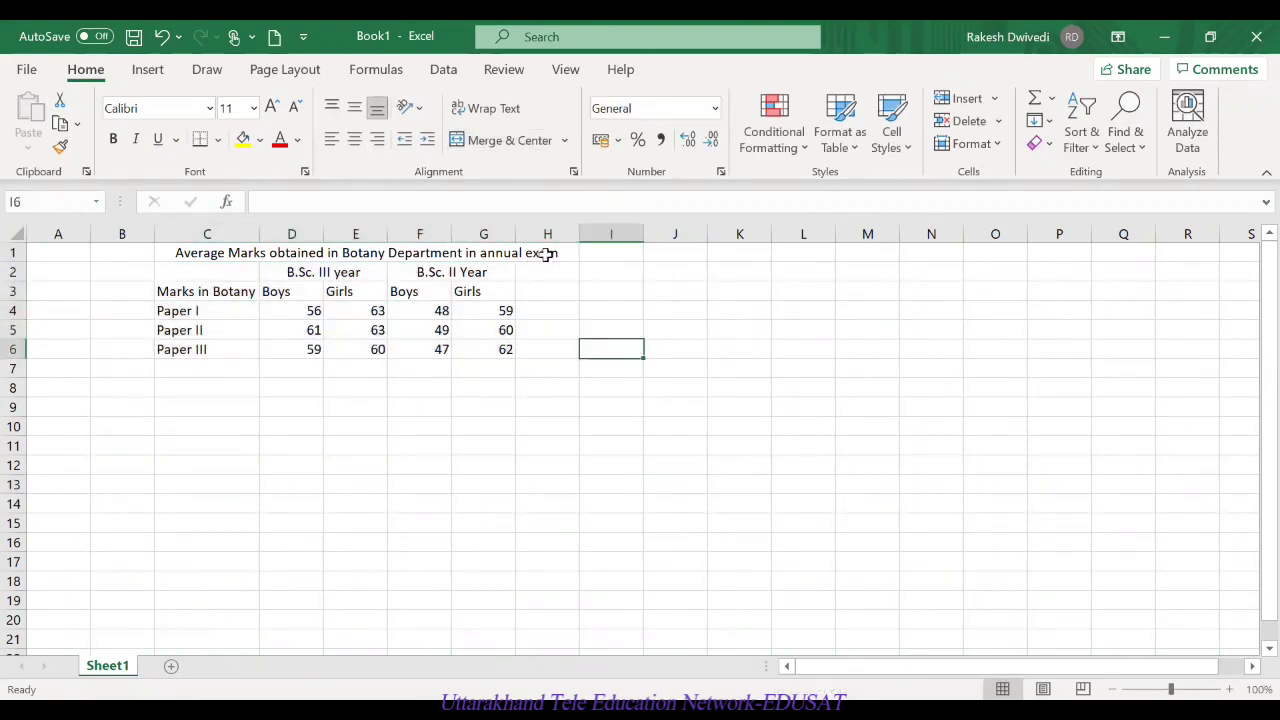
pyautogui.click(472, 253)
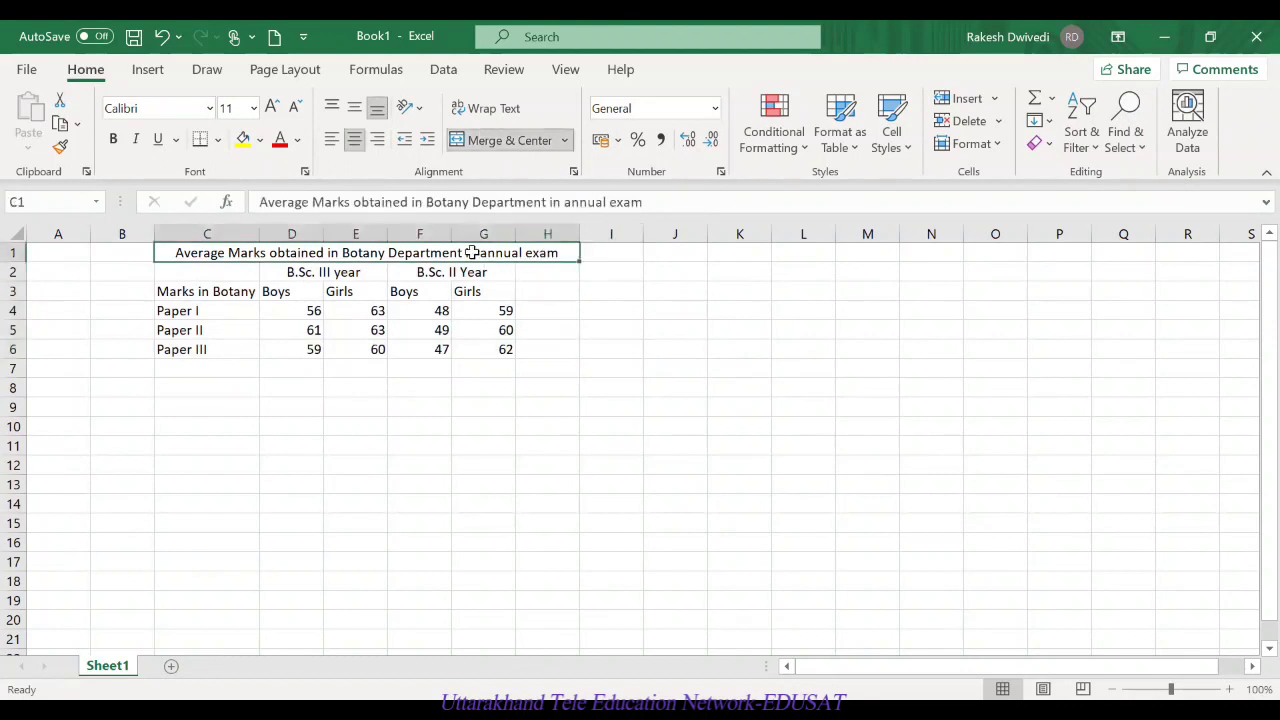
pyautogui.moveTo(186, 252); pyautogui.dragTo(218, 342)
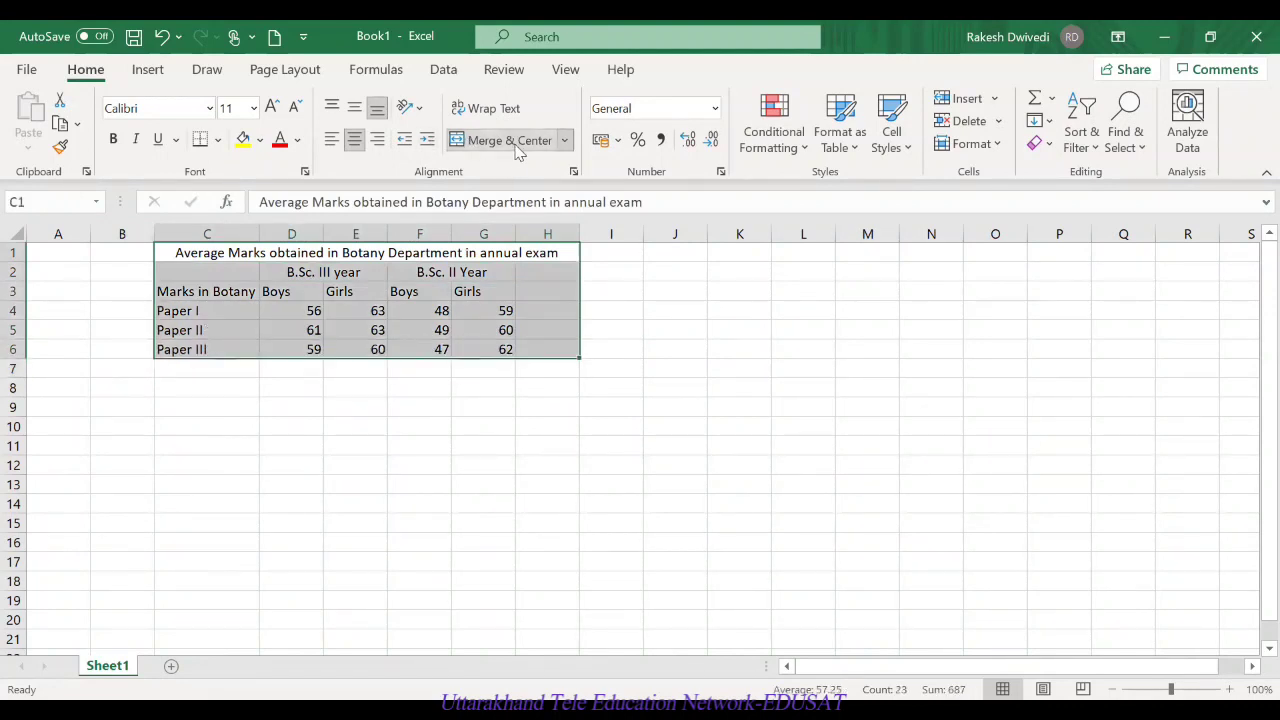
pyautogui.click(217, 140)
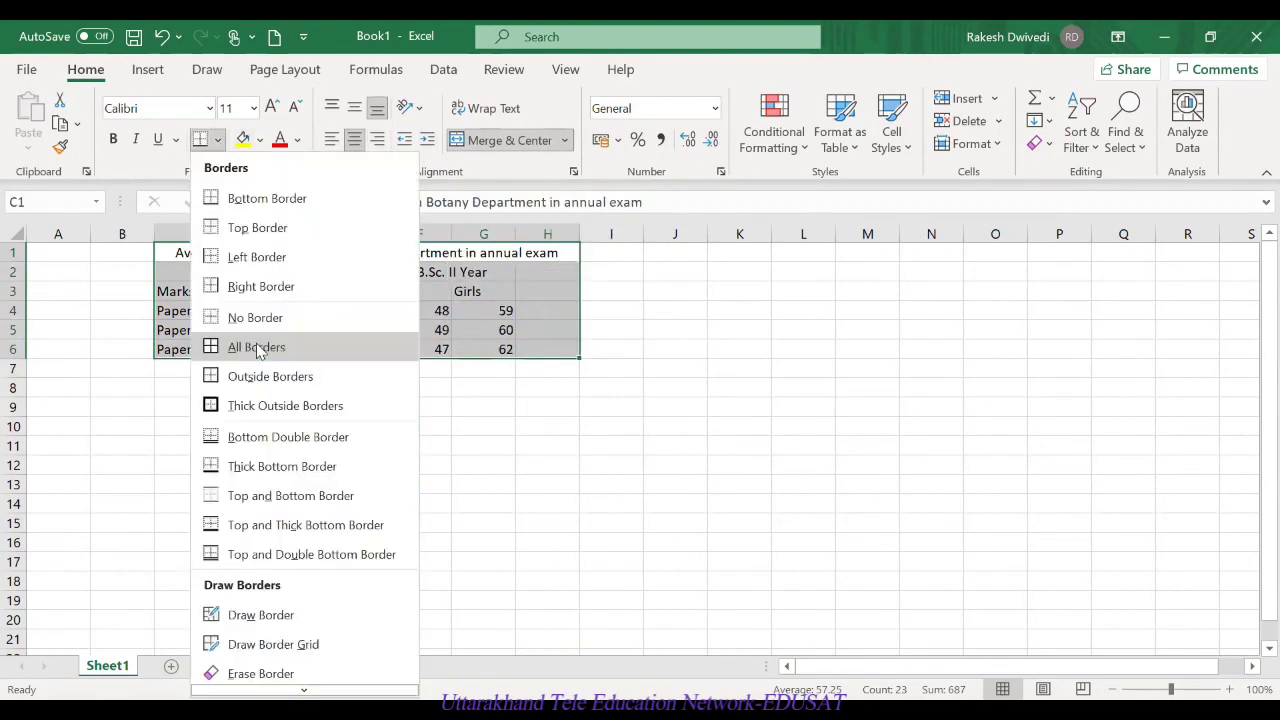
pyautogui.click(258, 347)
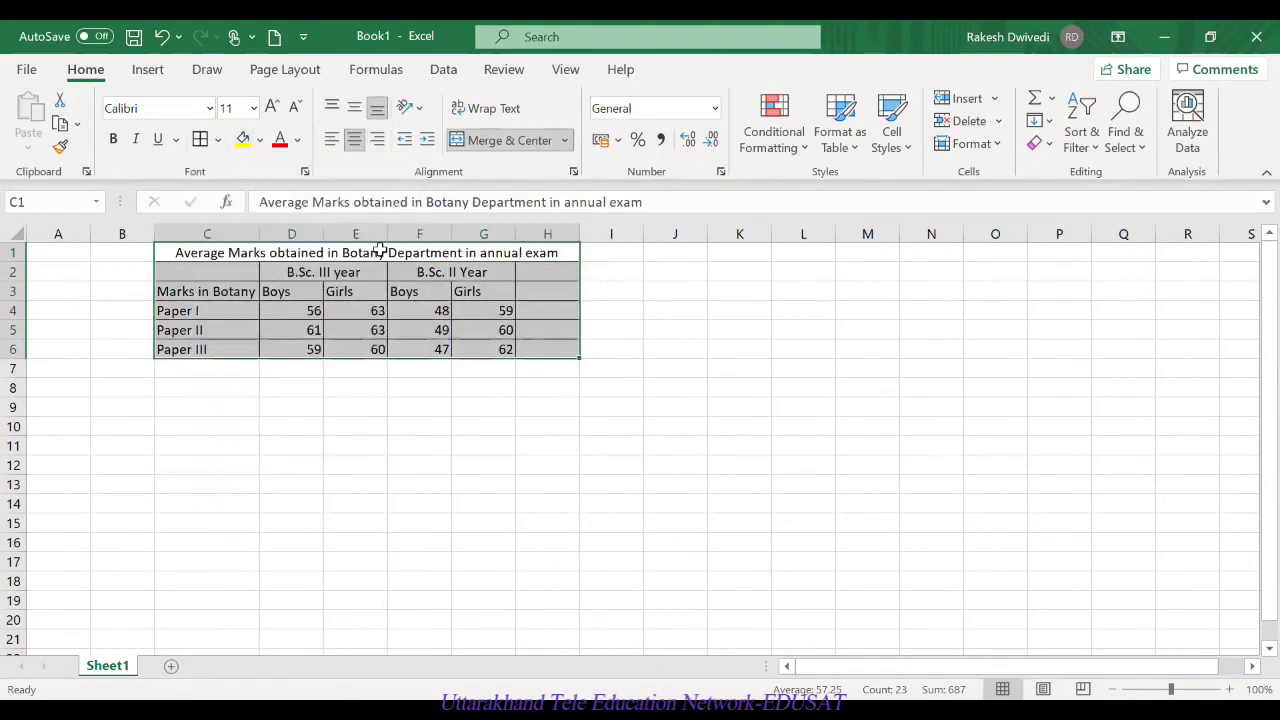
# Step: Set the vertical alignment of the marks table cells C2:H6 to middle
pyautogui.moveTo(203, 291); pyautogui.dragTo(464, 351)
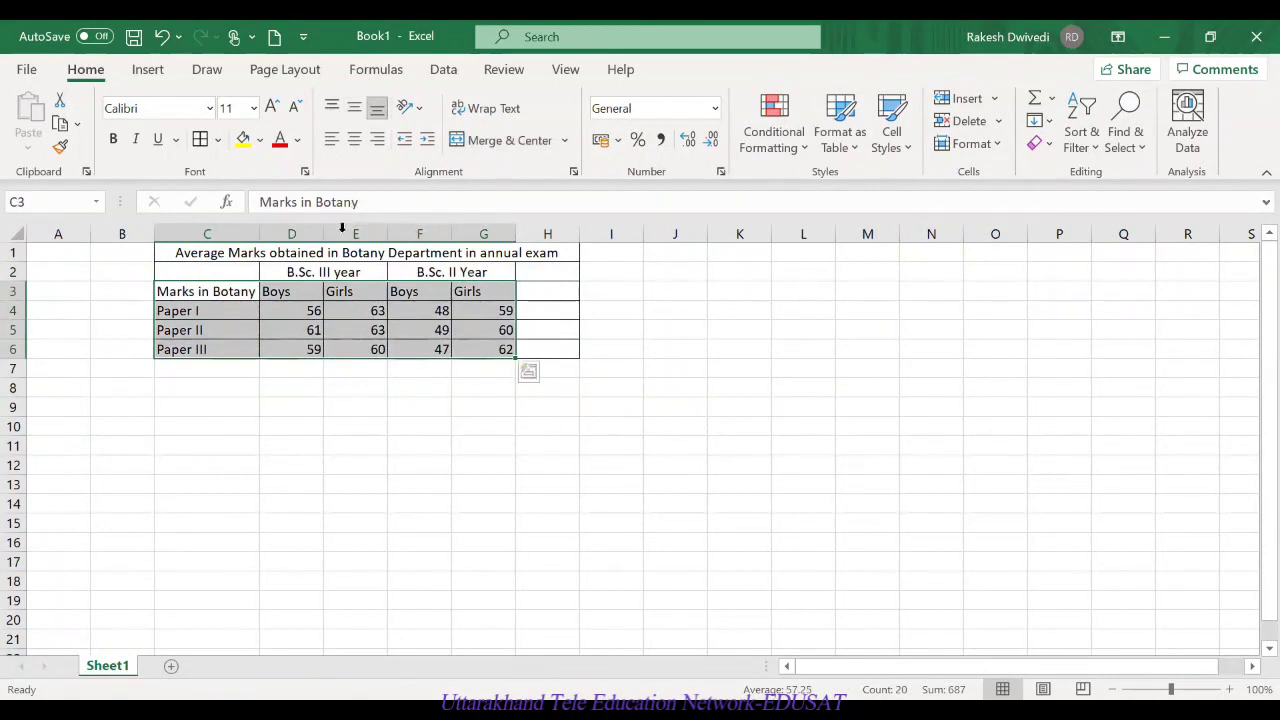
pyautogui.moveTo(177, 266); pyautogui.dragTo(517, 343)
pyautogui.click(358, 116)
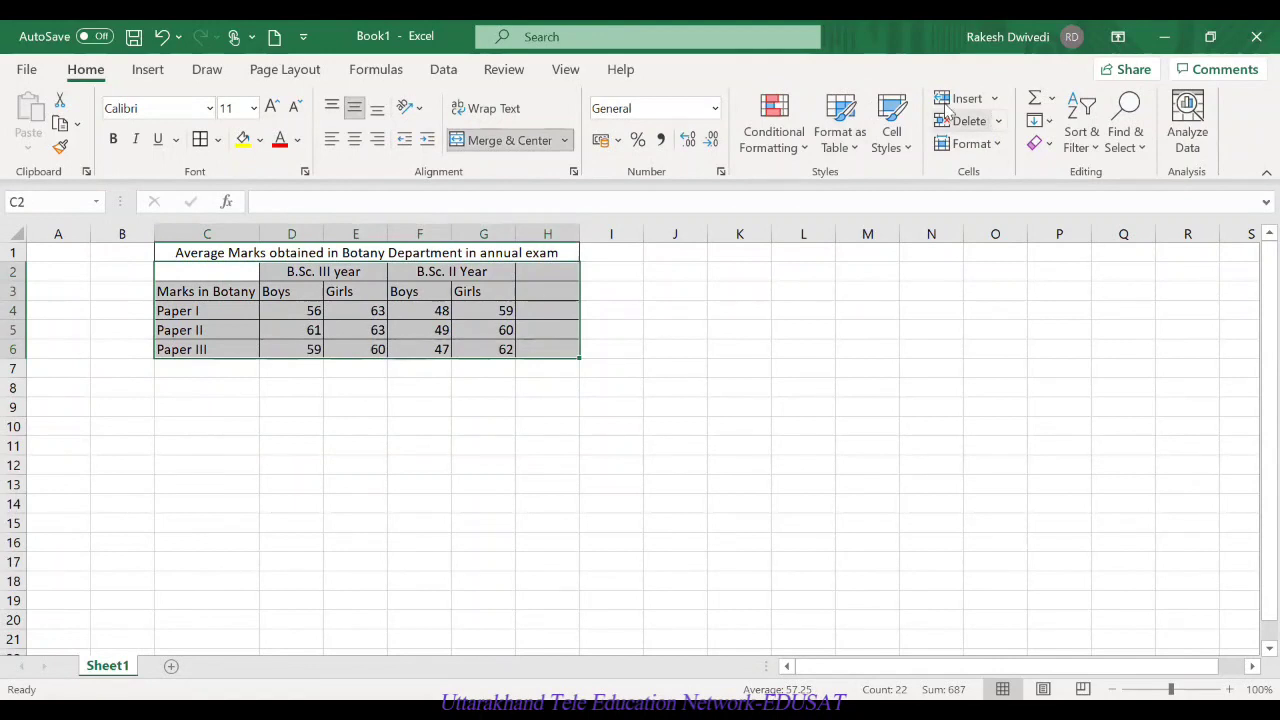
pyautogui.click(776, 334)
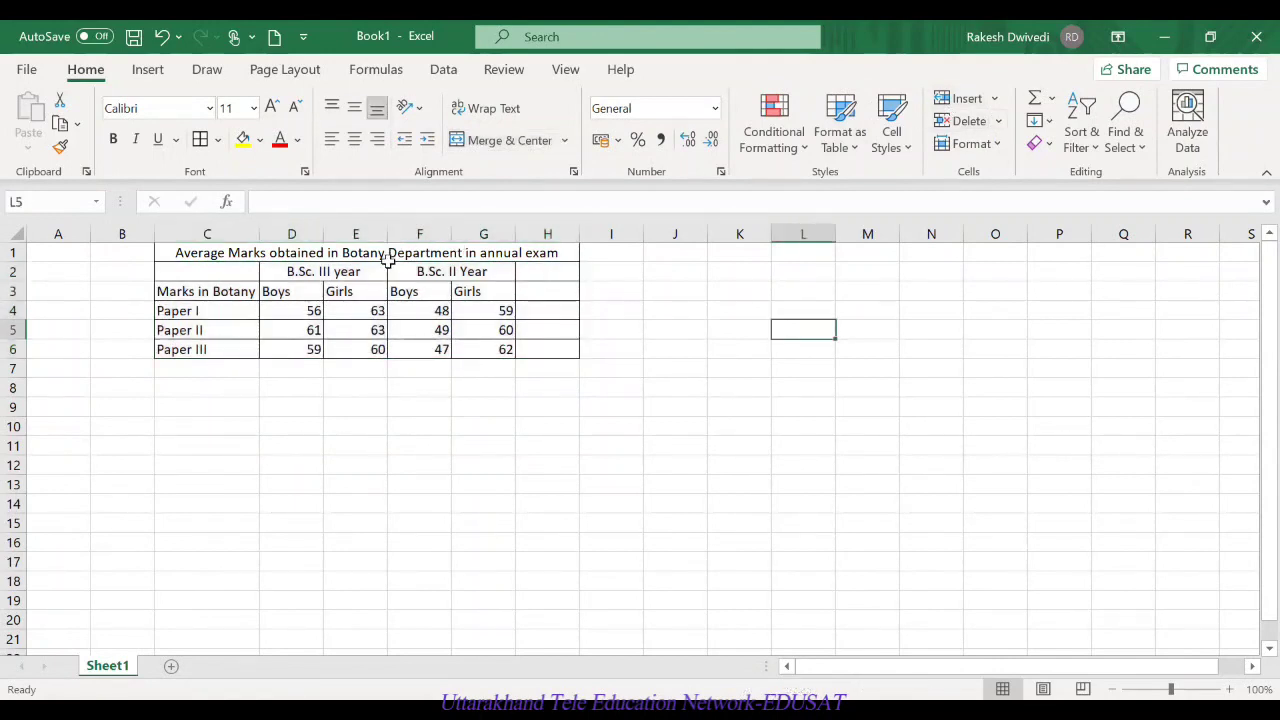
# Step: Move the whole marks table from C1:H6 so that it starts at K11
pyautogui.moveTo(228, 252); pyautogui.dragTo(405, 350)
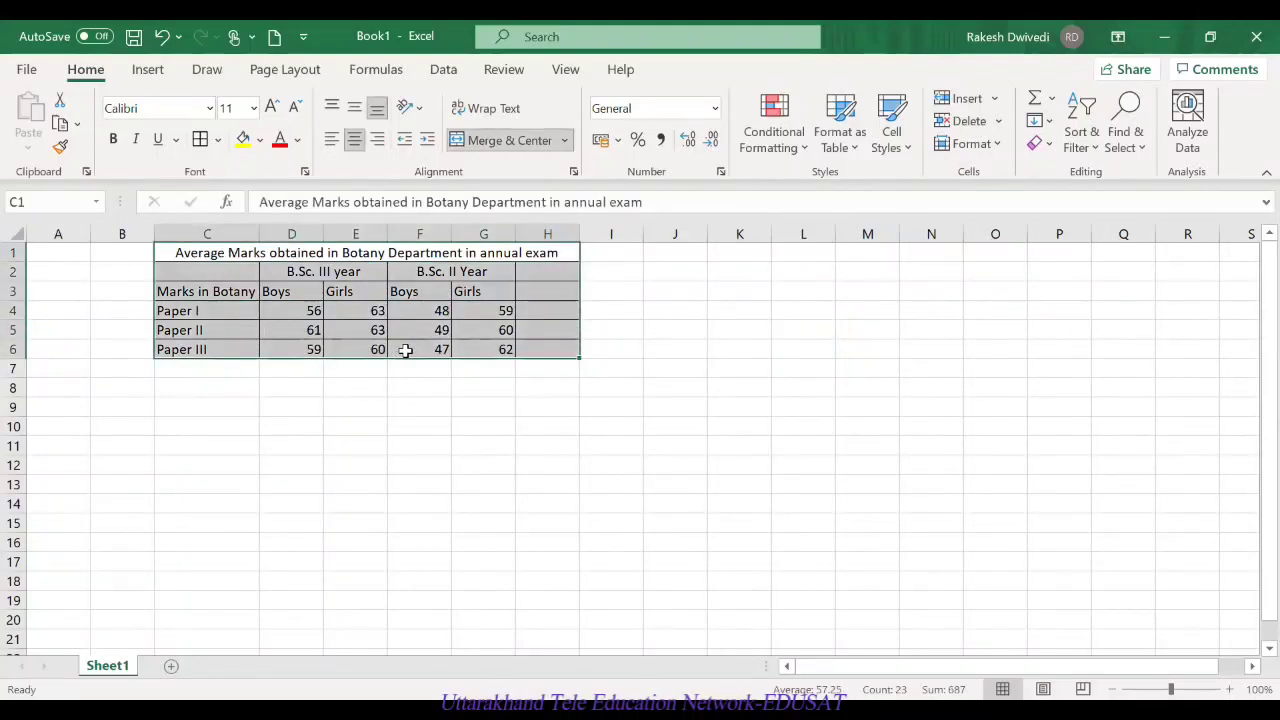
pyautogui.hotkey('ctrl', 'c')
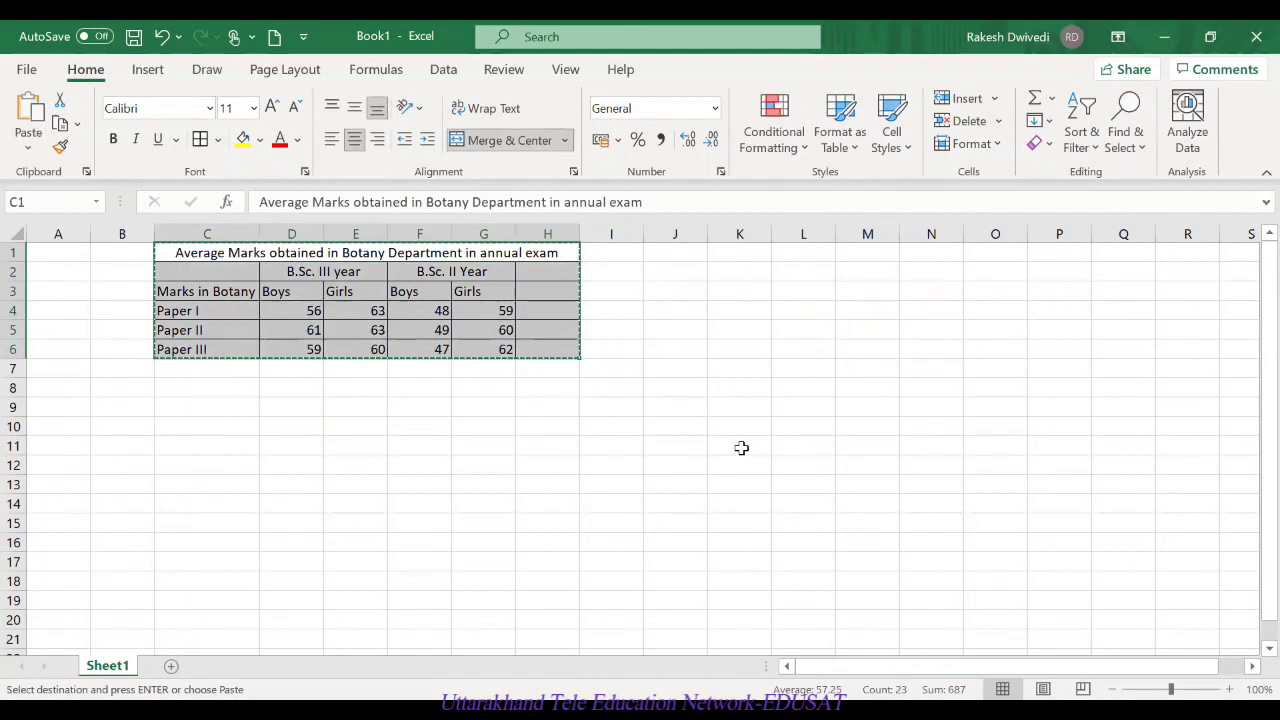
pyautogui.click(741, 448)
pyautogui.hotkey('ctrl', 'v')
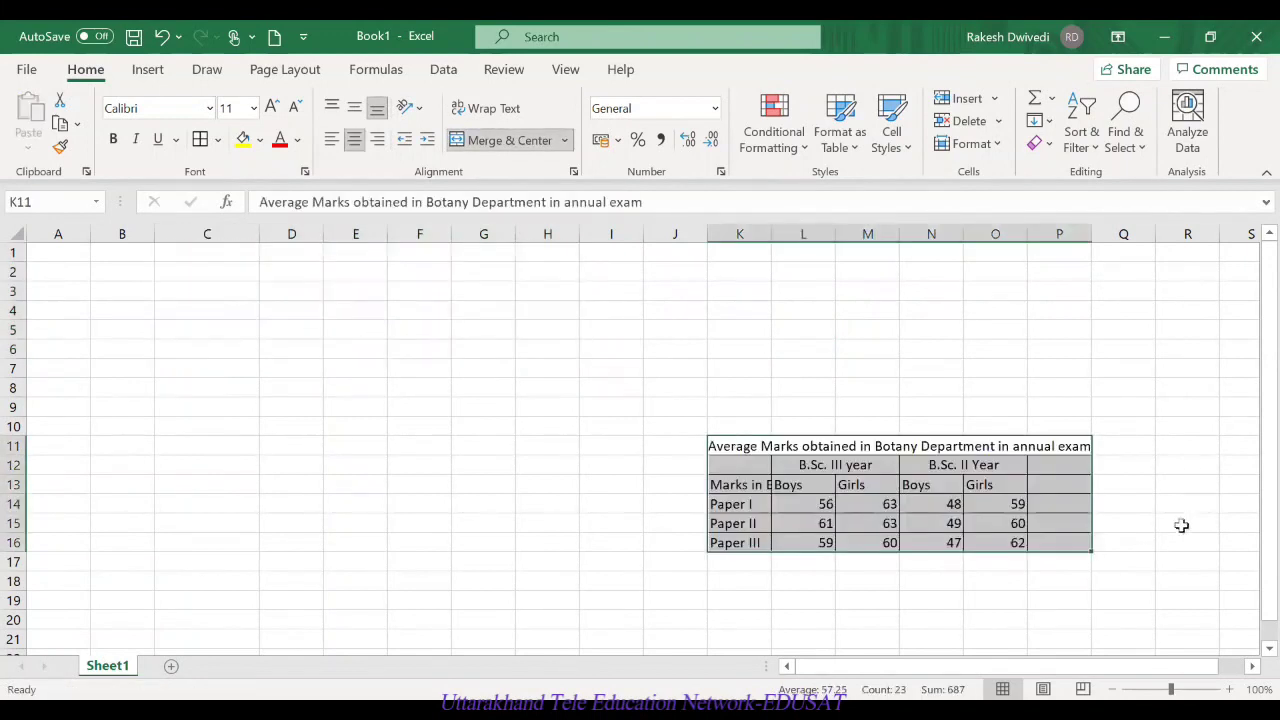
pyautogui.click(1190, 466)
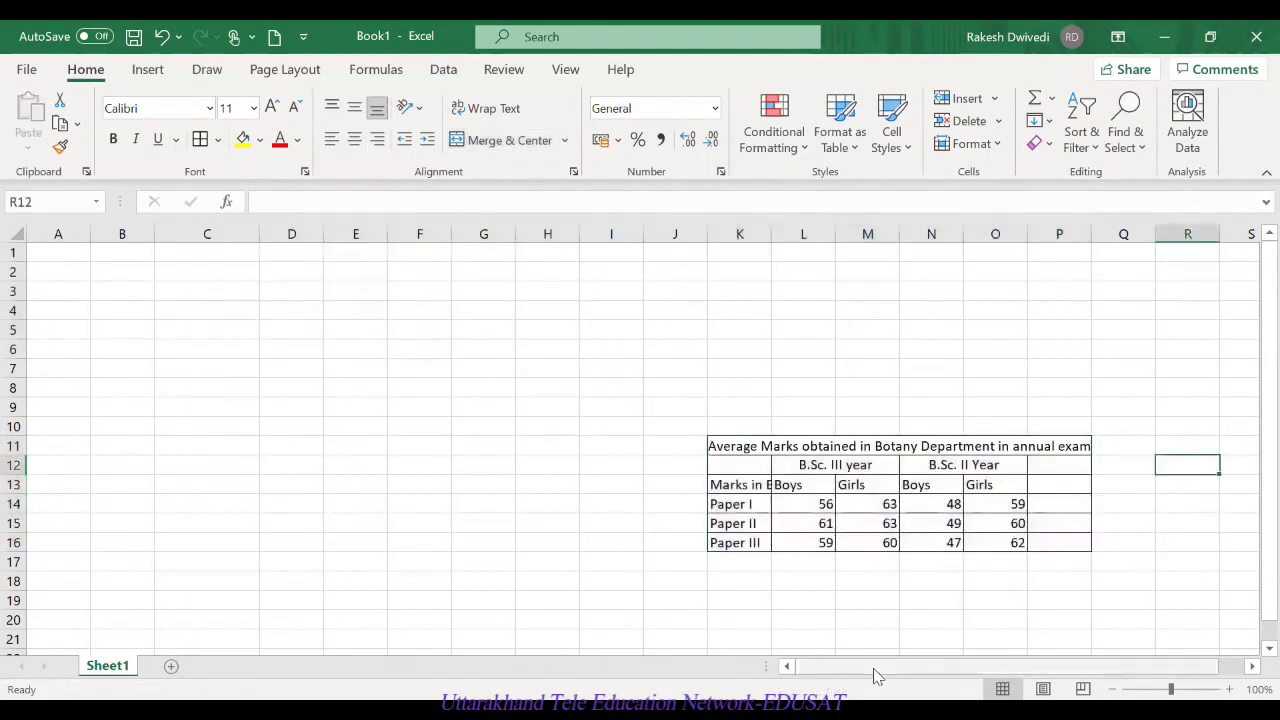
# Step: Enter the column heading "Total" in P12, beside the B.Sc. II Year heading
pyautogui.hscroll(1, 873, 676)
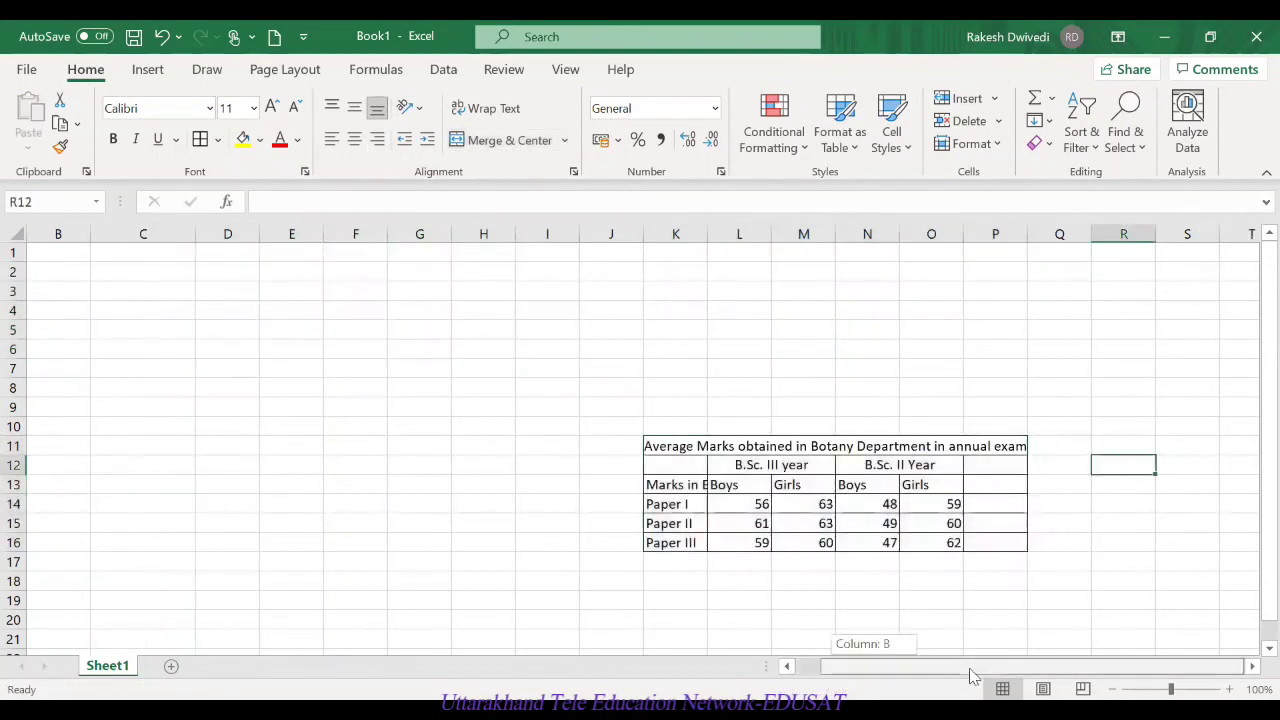
pyautogui.click(1016, 464)
pyautogui.write('Total')
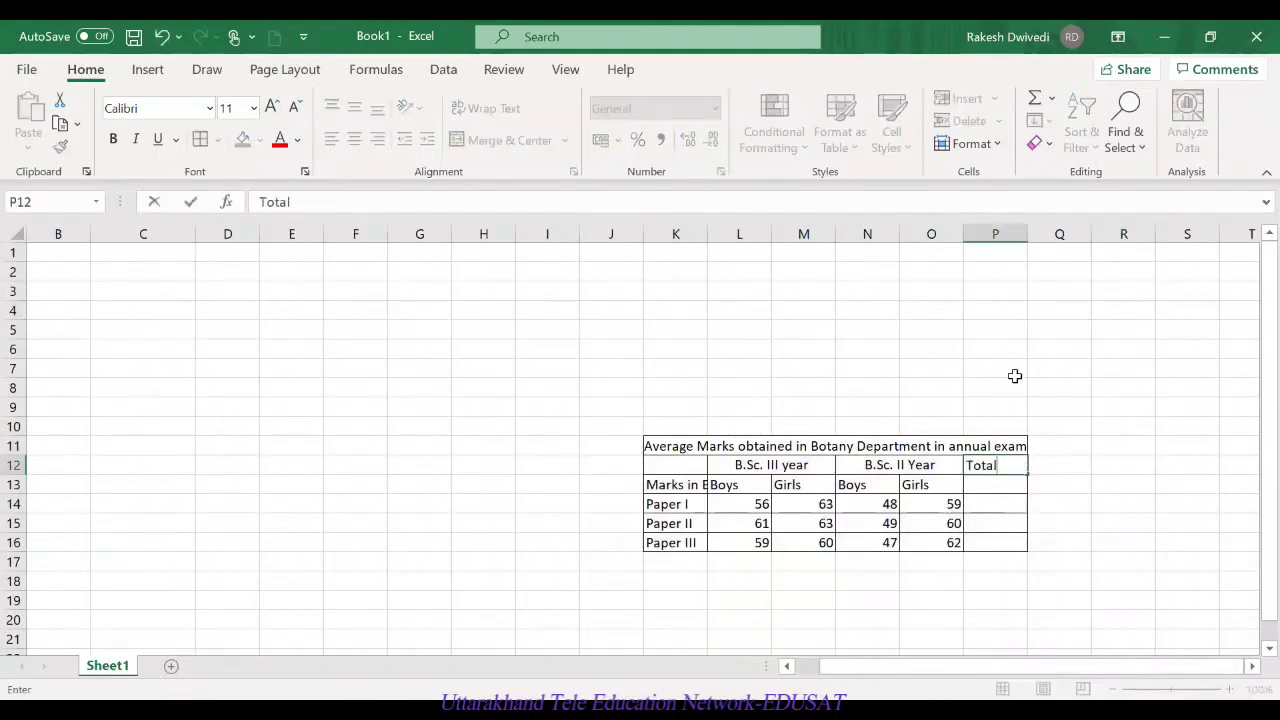
# Step: Fill the table's merged heading in row 11 with yellow and label it "Title" in Q11
pyautogui.click(682, 446)
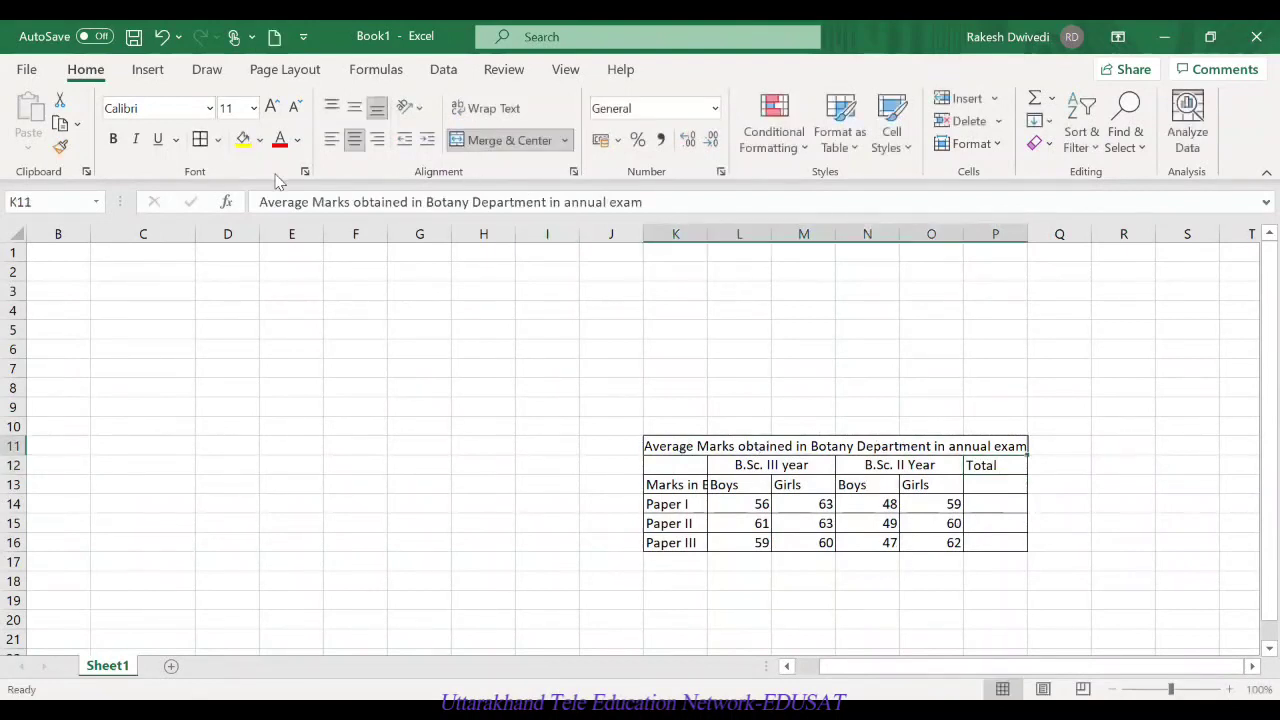
pyautogui.click(243, 139)
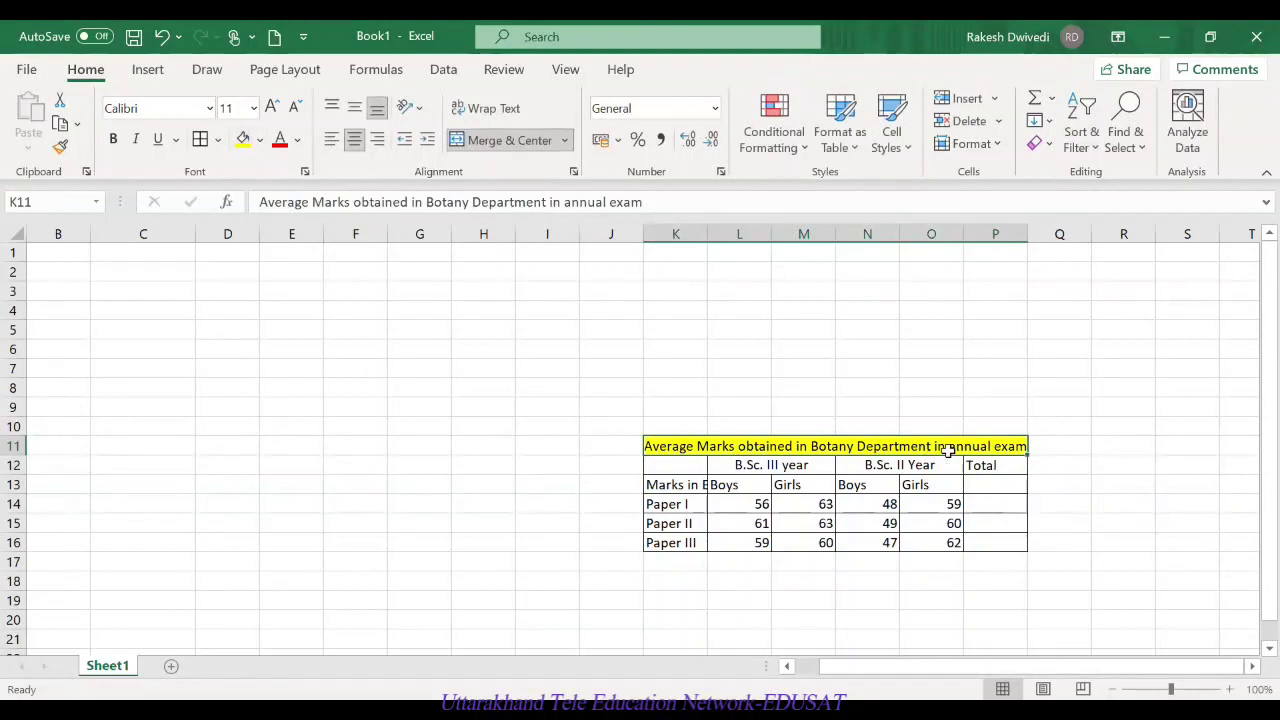
pyautogui.click(1049, 444)
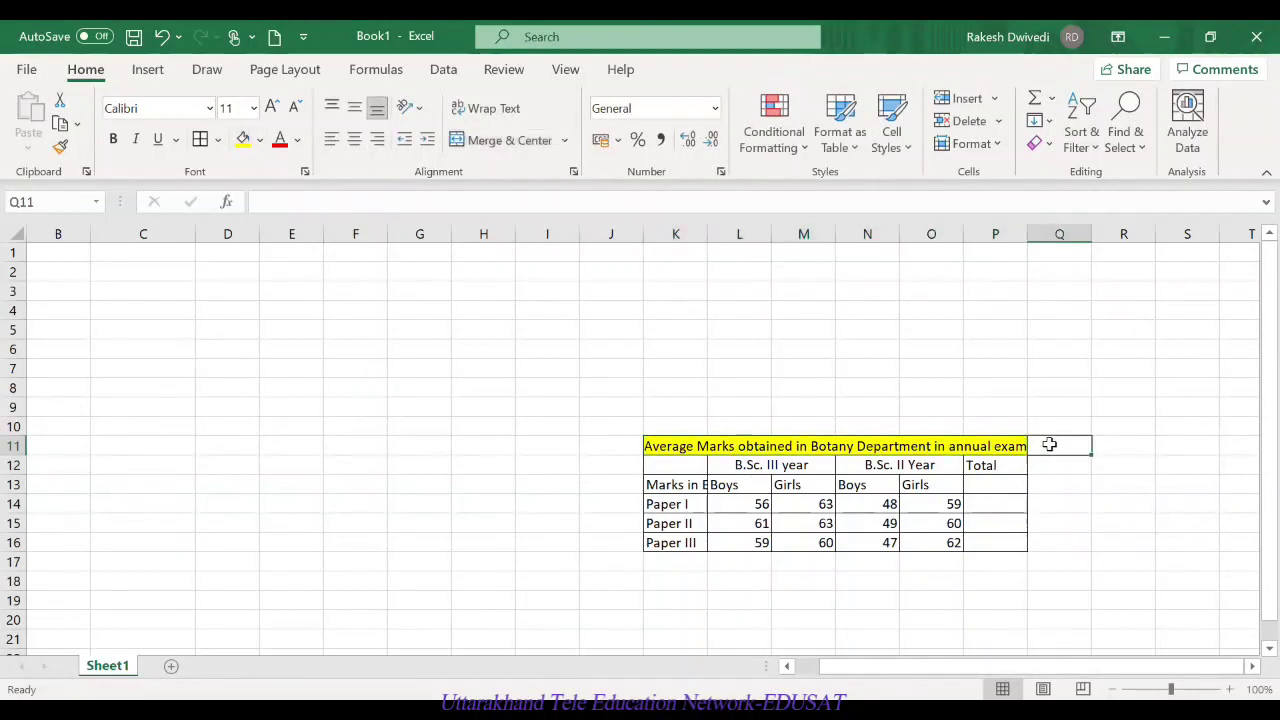
pyautogui.doubleClick(1058, 439)
pyautogui.write('Title')
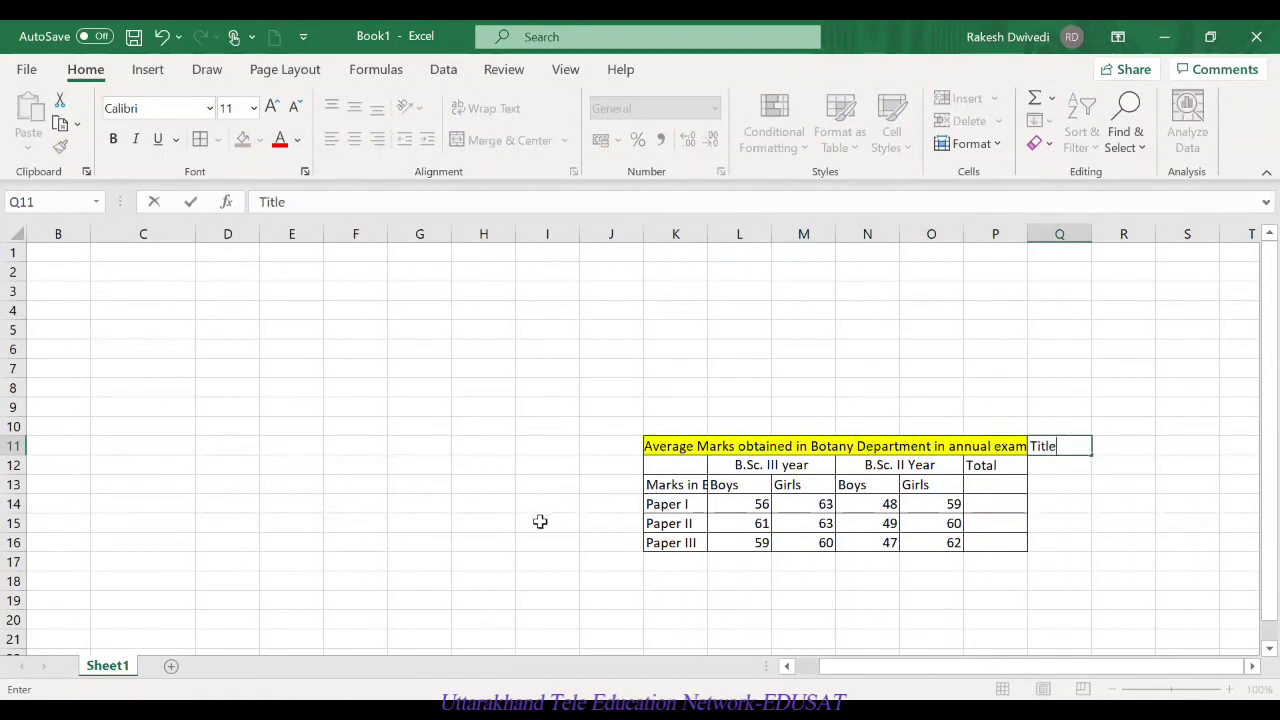
# Step: Shorten the row heading in K13 to "Marks"
pyautogui.click(661, 465)
pyautogui.click(666, 486)
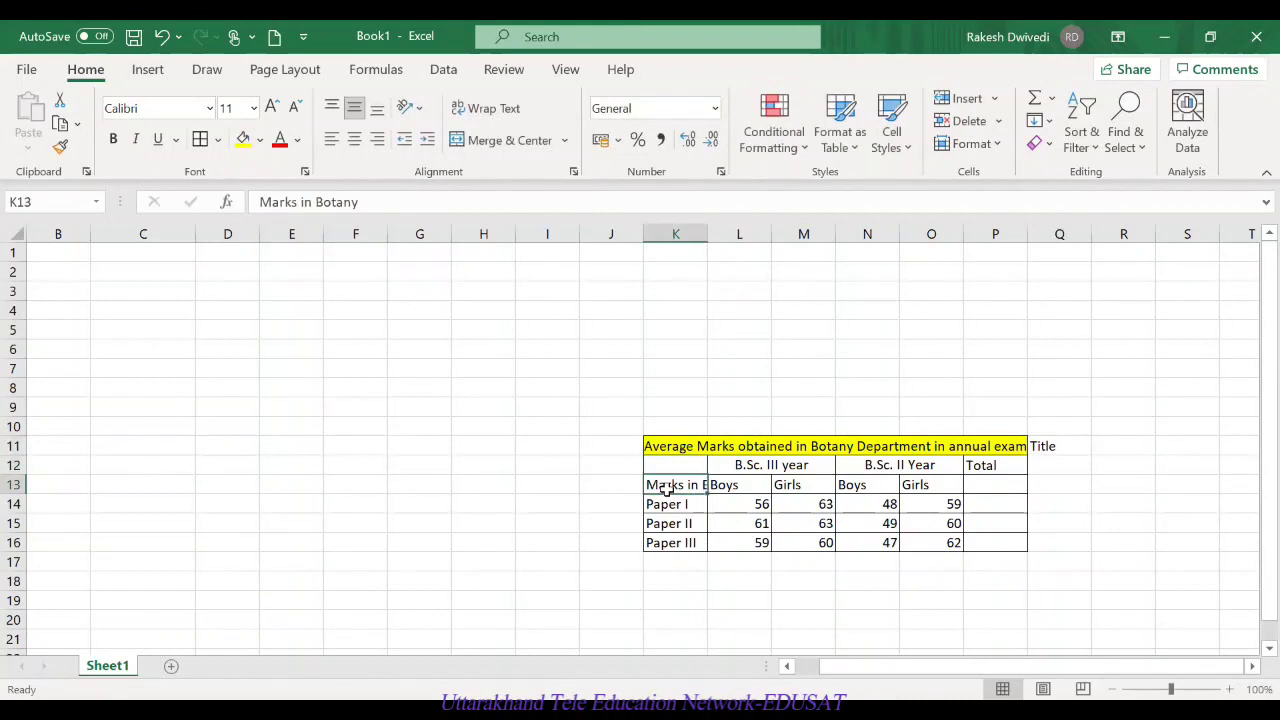
pyautogui.doubleClick(692, 485)
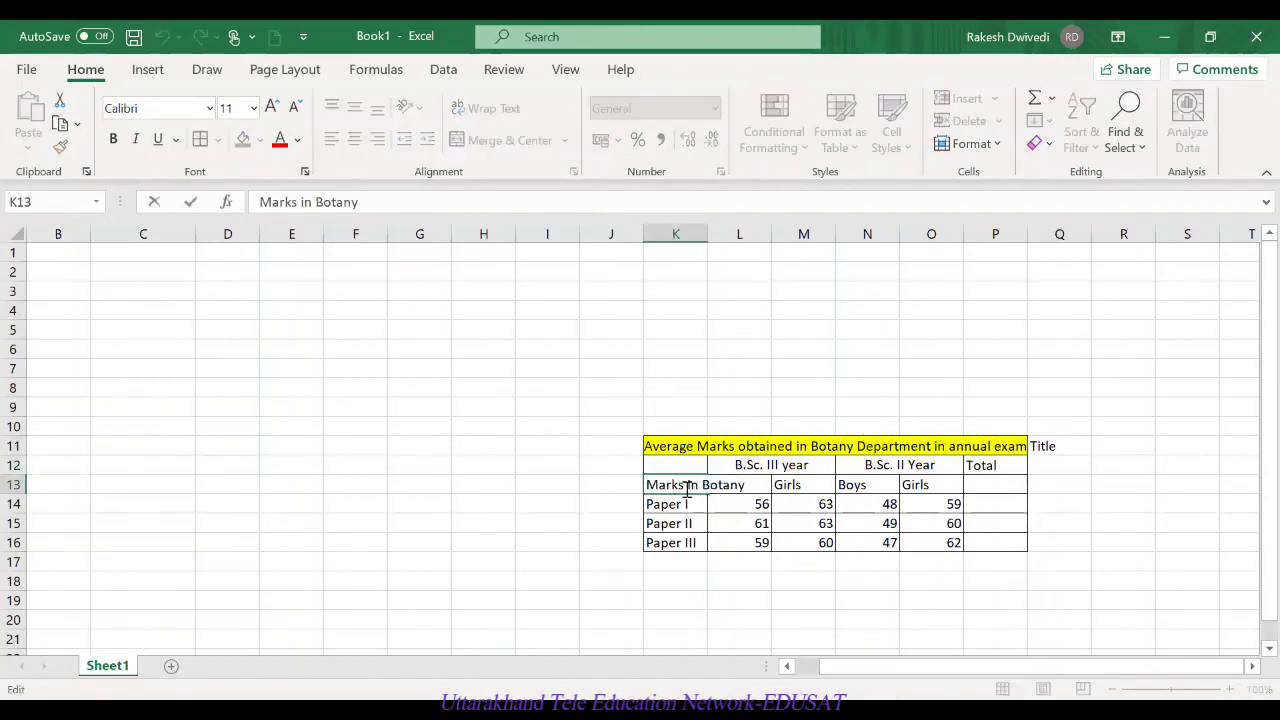
pyautogui.moveTo(687, 488); pyautogui.dragTo(740, 485)
pyautogui.press('BackSpace')
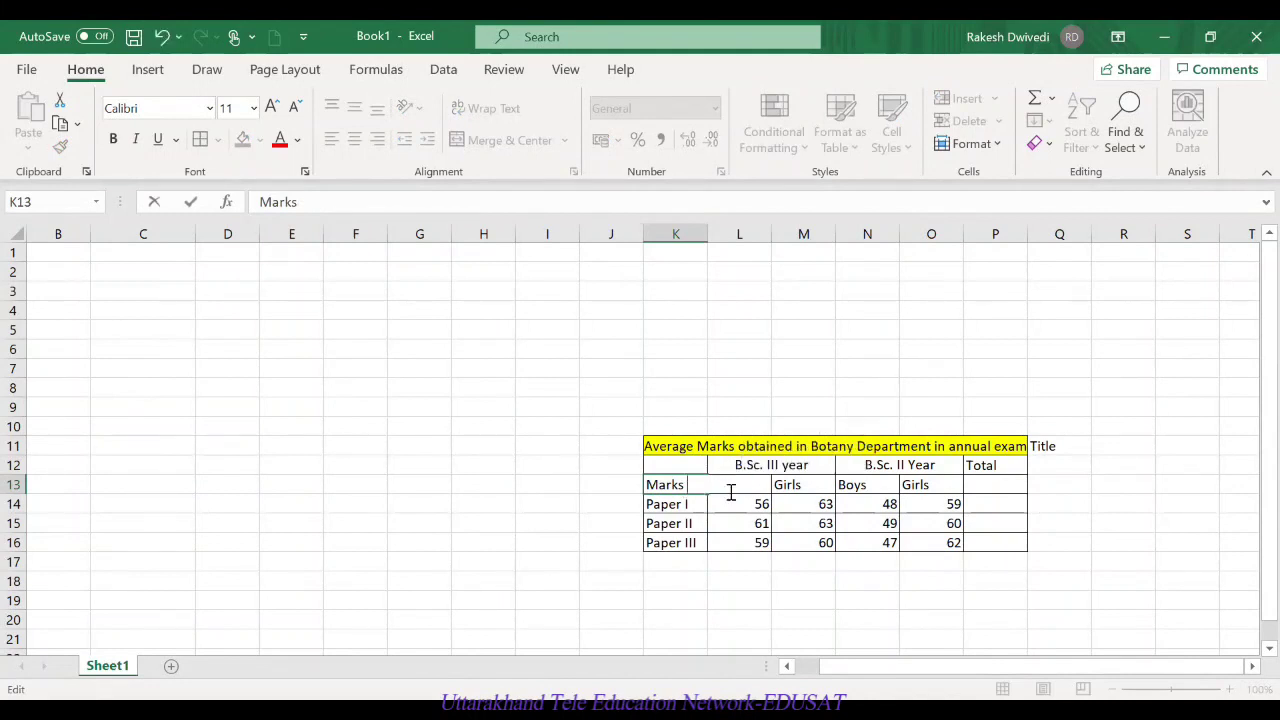
pyautogui.click(796, 491)
pyautogui.click(760, 468)
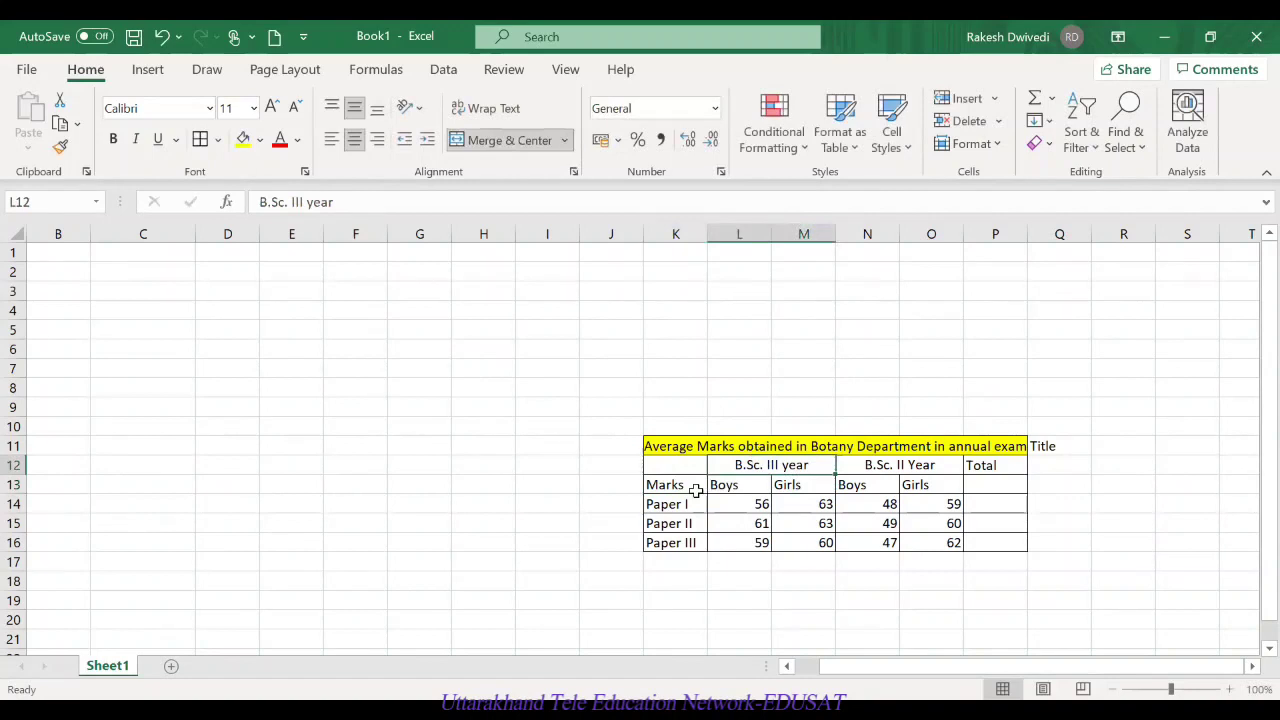
# Step: Make the Marks heading, both B.Sc. year headings and the Boys and Girls headings bold
pyautogui.click(685, 484)
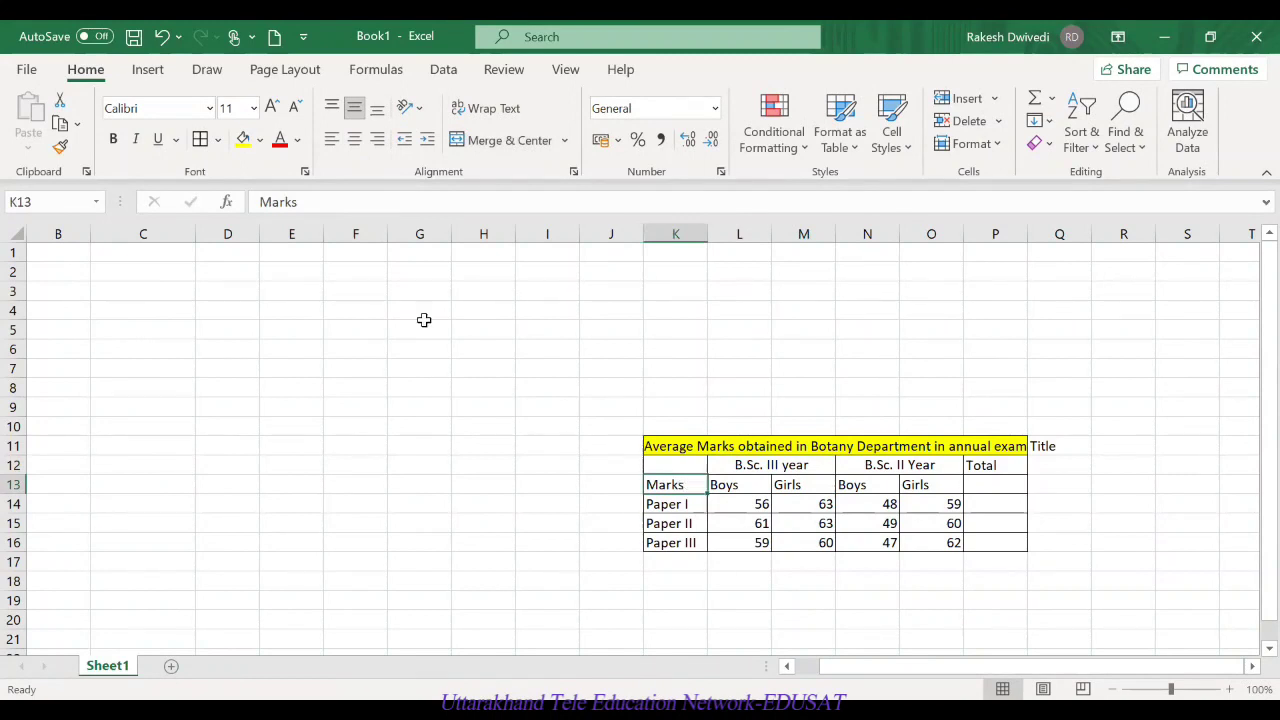
pyautogui.click(113, 138)
pyautogui.moveTo(745, 467); pyautogui.dragTo(948, 465)
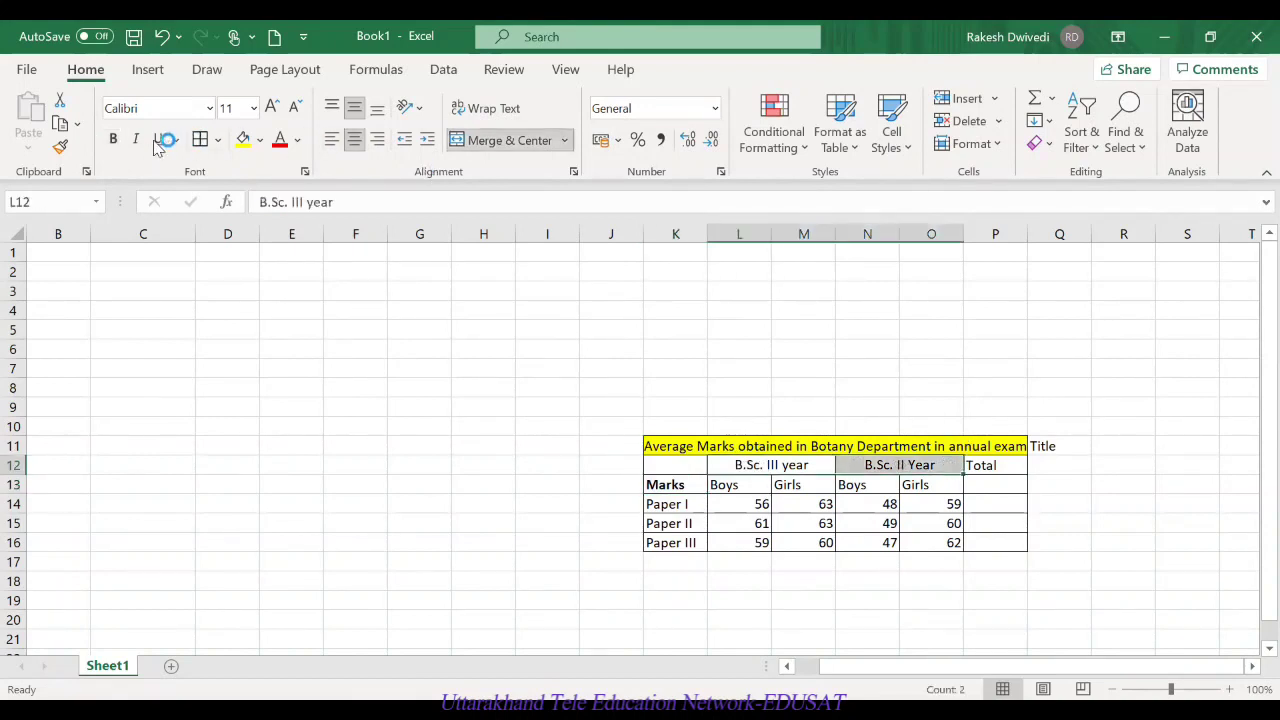
pyautogui.click(115, 141)
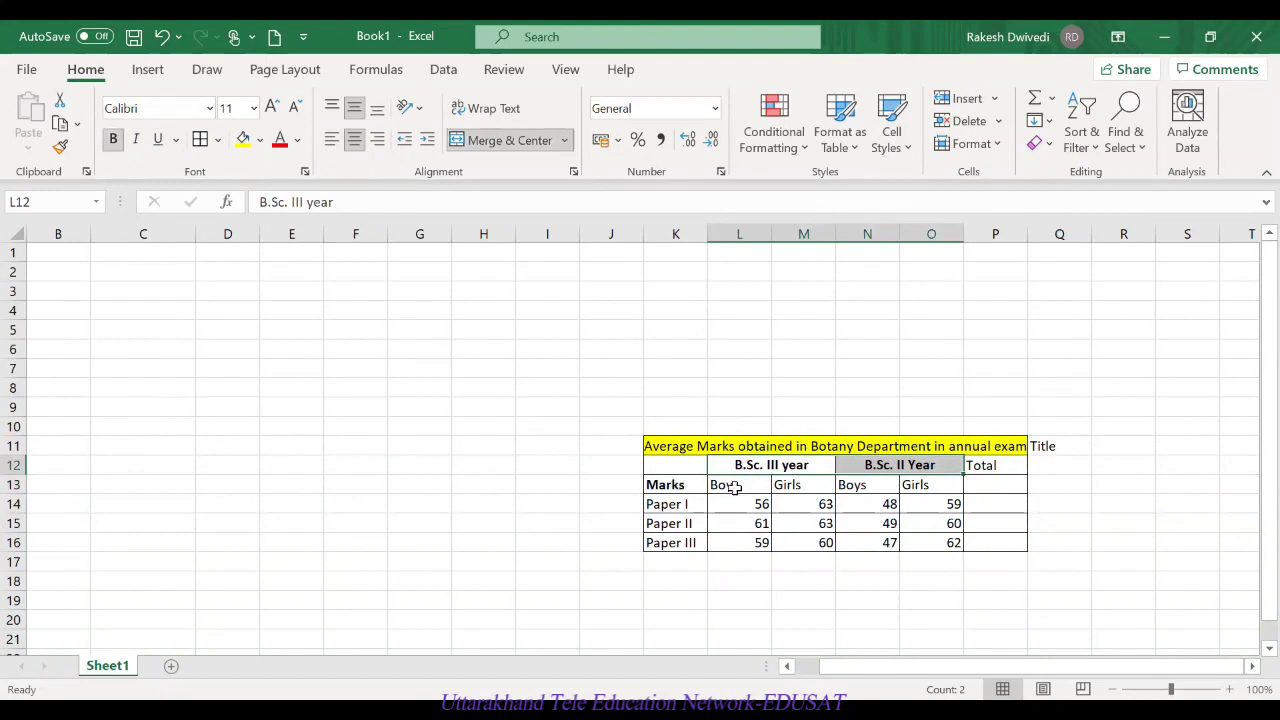
pyautogui.moveTo(723, 486); pyautogui.dragTo(903, 491)
pyautogui.click(113, 139)
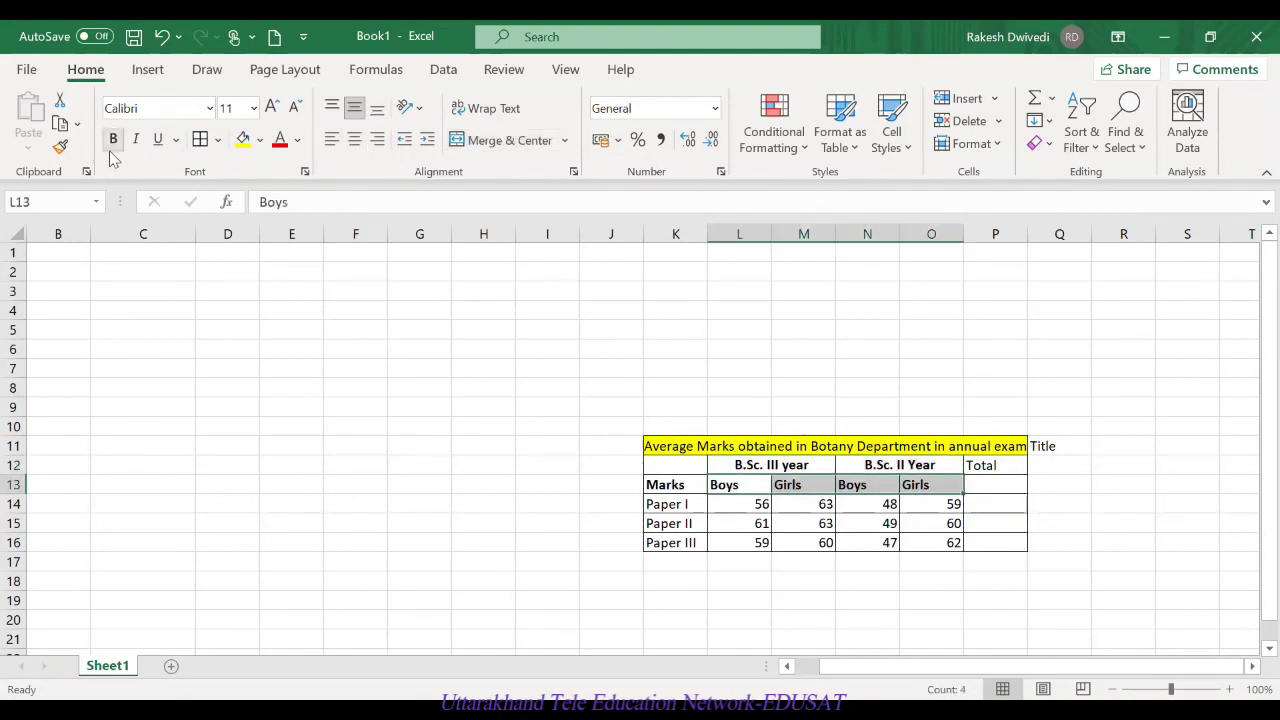
pyautogui.click(500, 424)
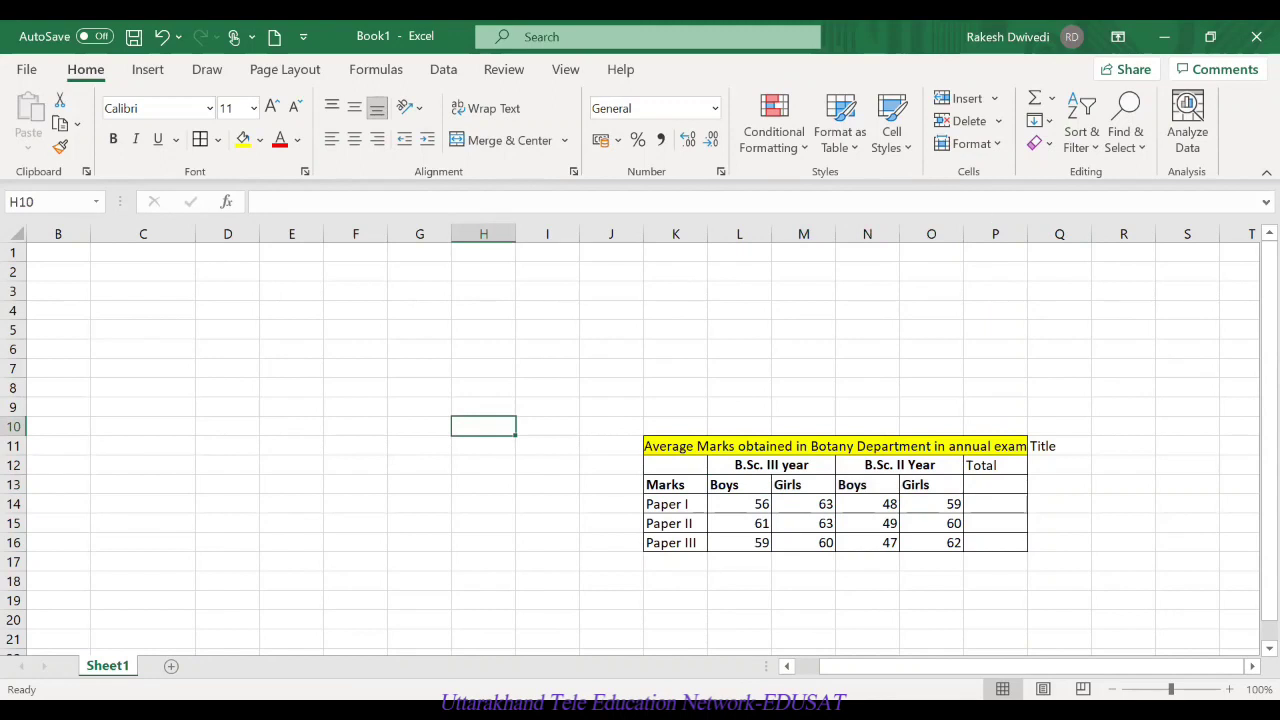
pyautogui.click(113, 139)
pyautogui.click(762, 467)
pyautogui.click(916, 466)
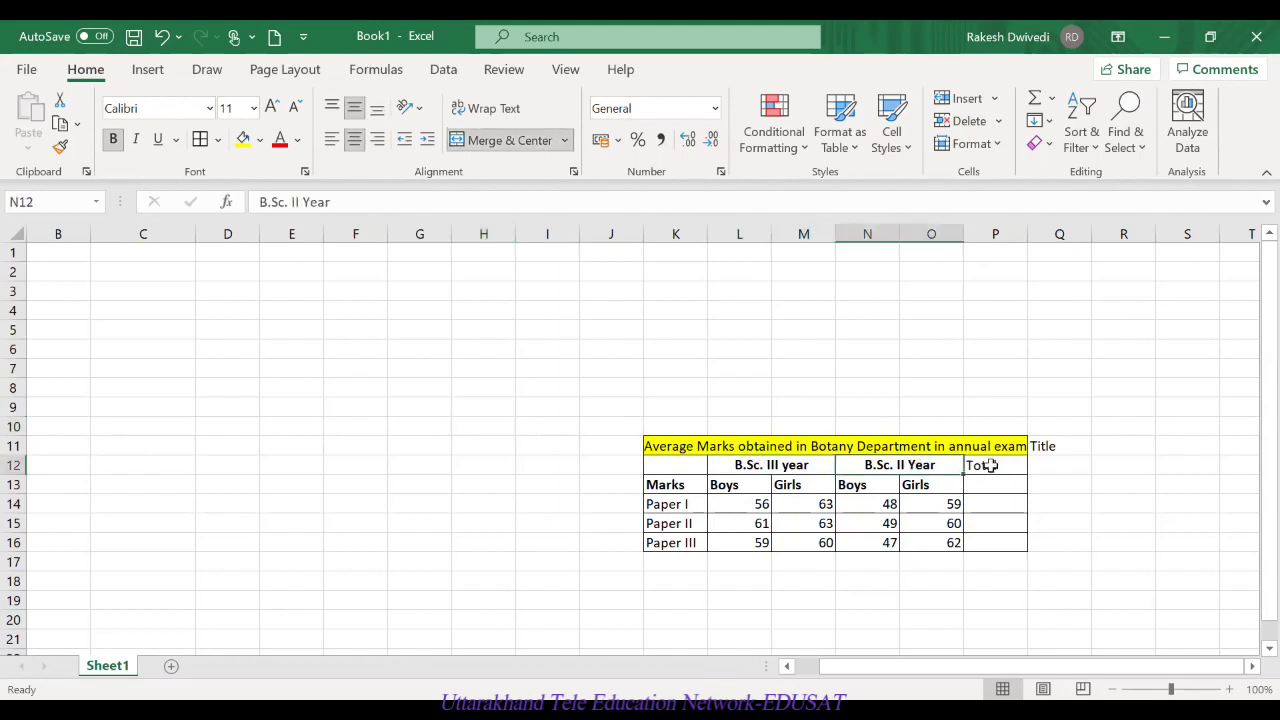
pyautogui.click(802, 468)
pyautogui.click(876, 468)
pyautogui.click(1018, 544)
# Step: Add a "Total" row label in K17 and apply All Borders to K17:P17
pyautogui.click(676, 569)
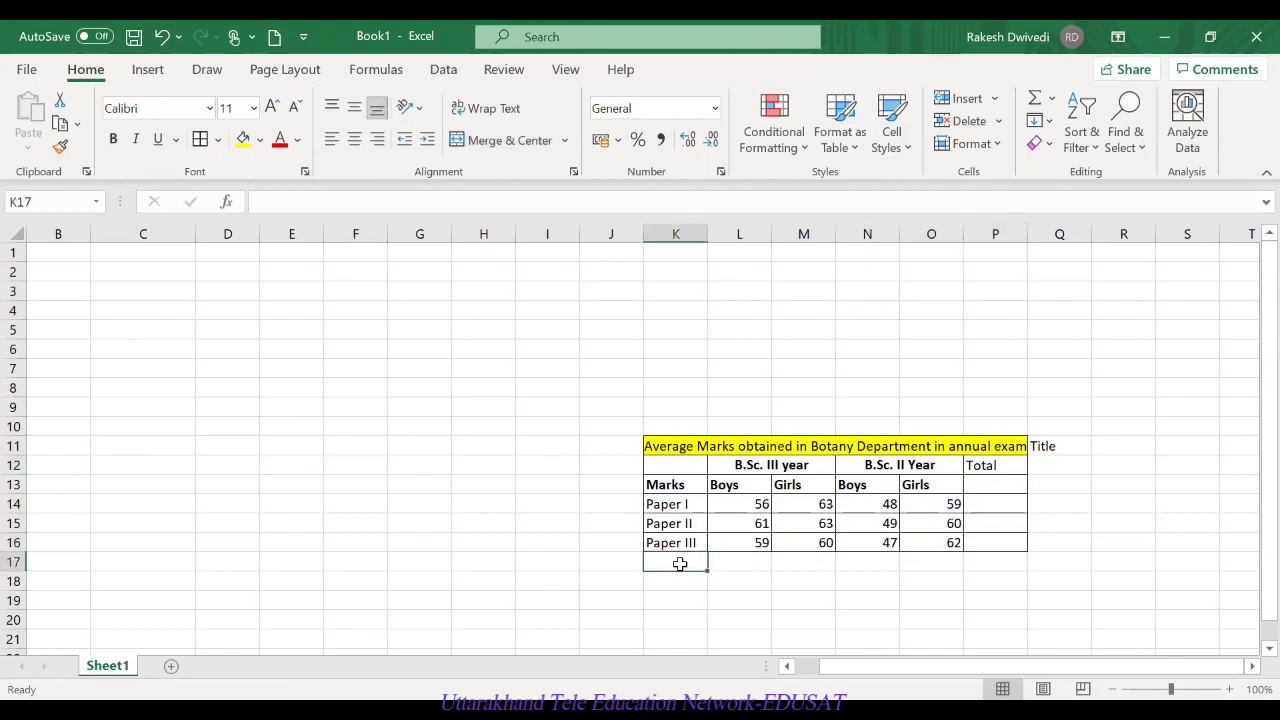
pyautogui.write('Total')
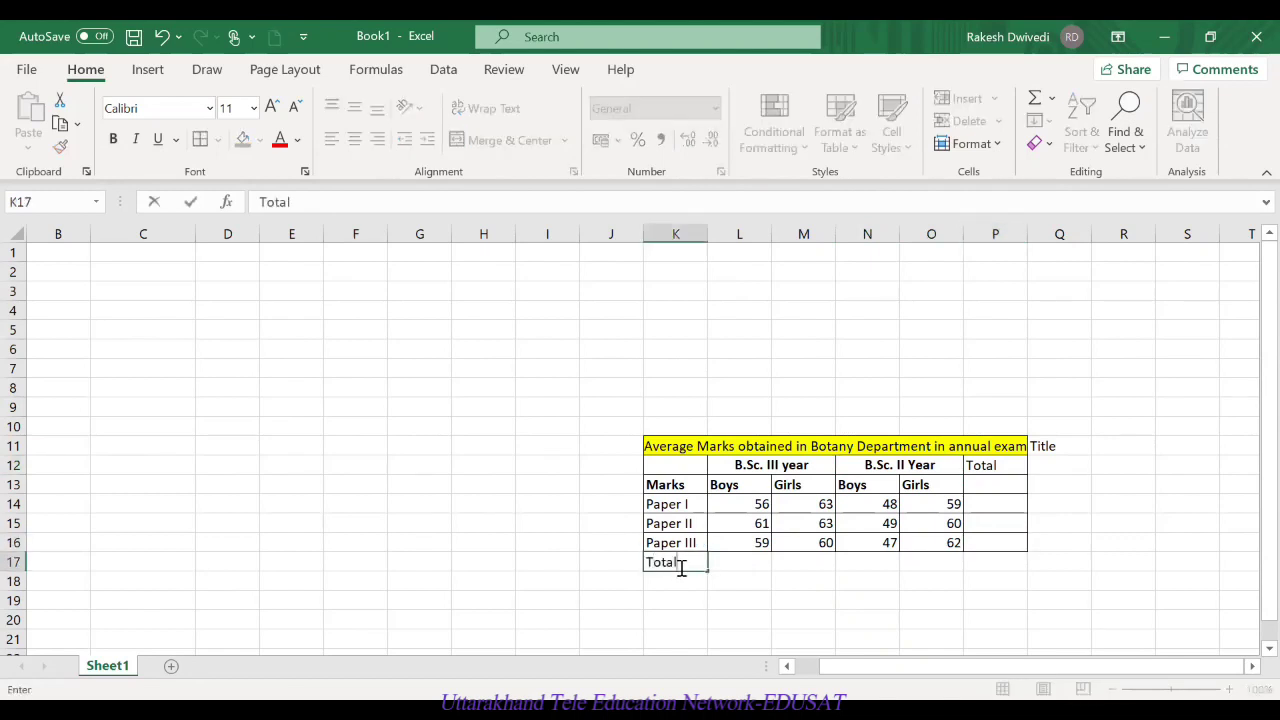
pyautogui.click(774, 580)
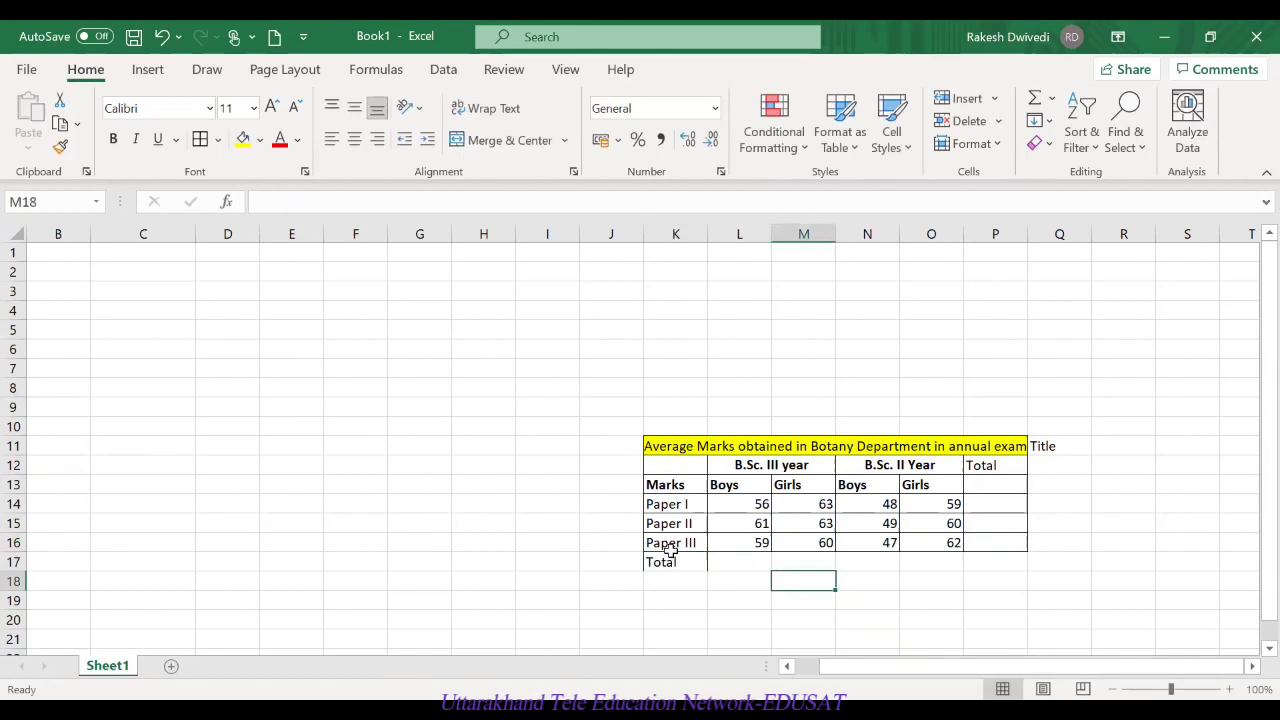
pyautogui.moveTo(675, 563); pyautogui.dragTo(989, 560)
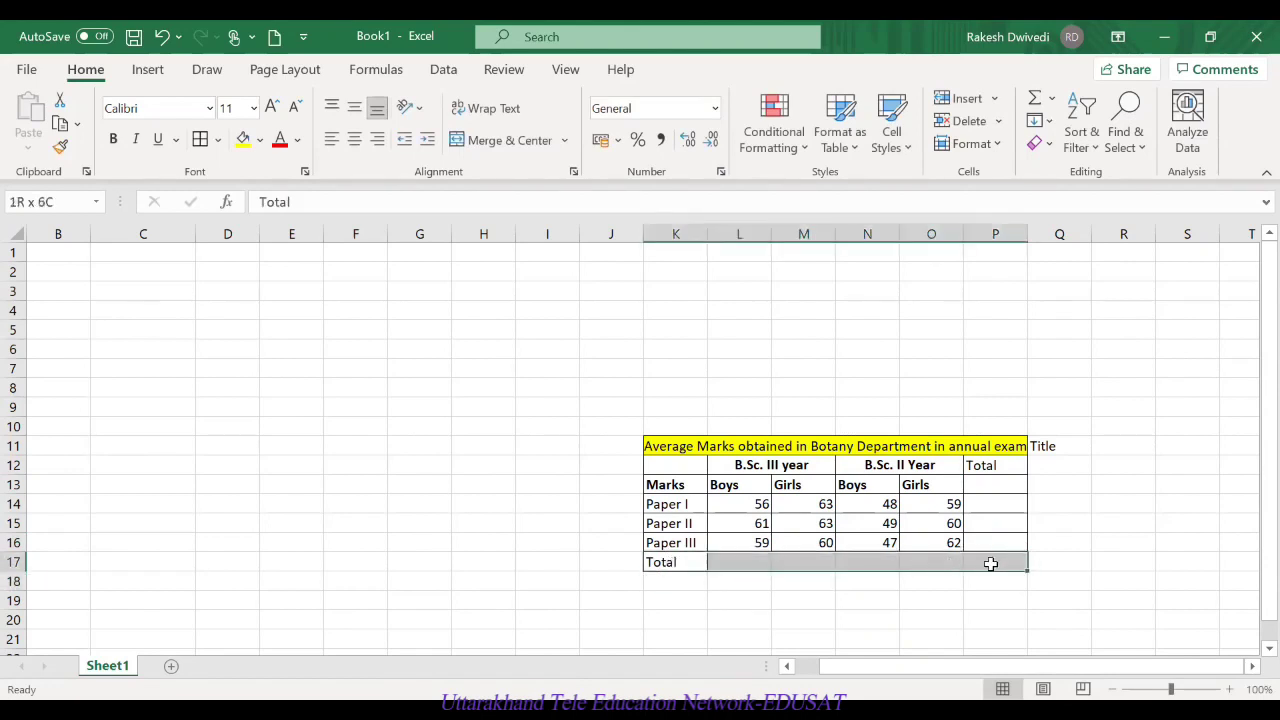
pyautogui.click(200, 139)
pyautogui.click(980, 560)
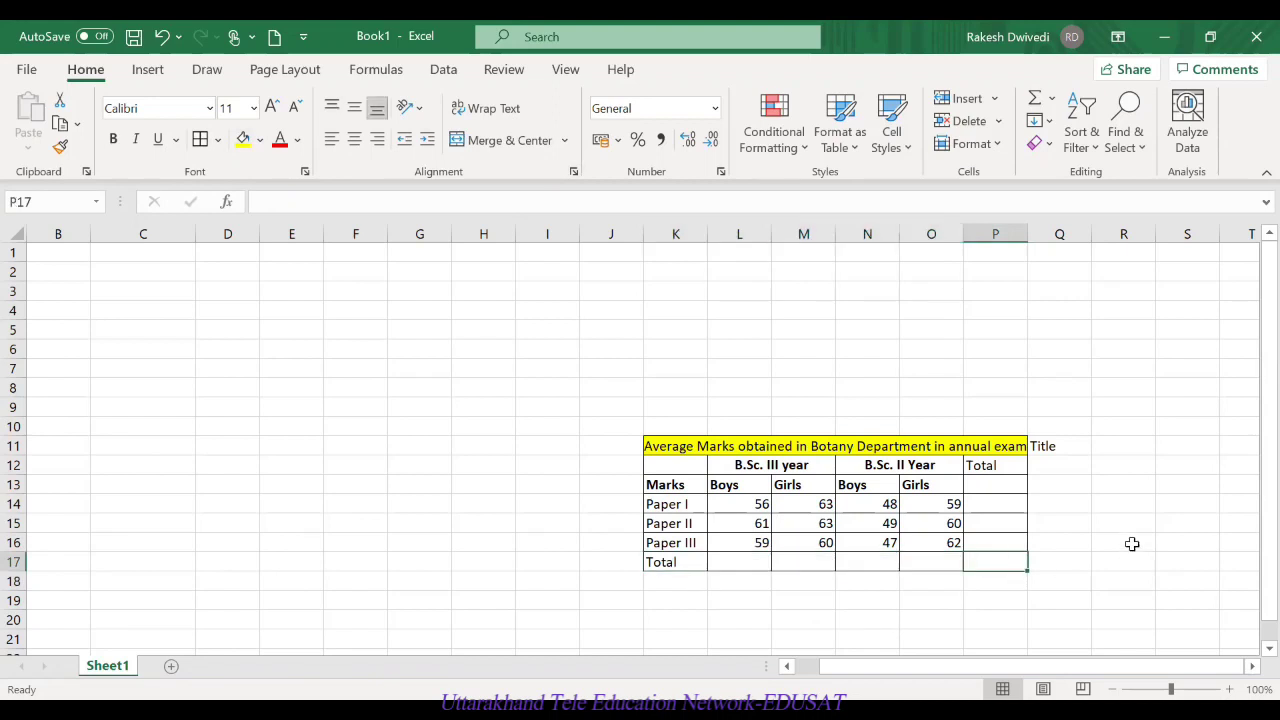
# Step: Enter the label "Footnote" in K19 below the table
pyautogui.click(690, 605)
pyautogui.write('fou')
pyautogui.press('BackSpace')
pyautogui.press('BackSpace')
pyautogui.press('BackSpace')
pyautogui.write('Footnoe')
pyautogui.press('BackSpace')
pyautogui.write('te')
pyautogui.press('Tab')
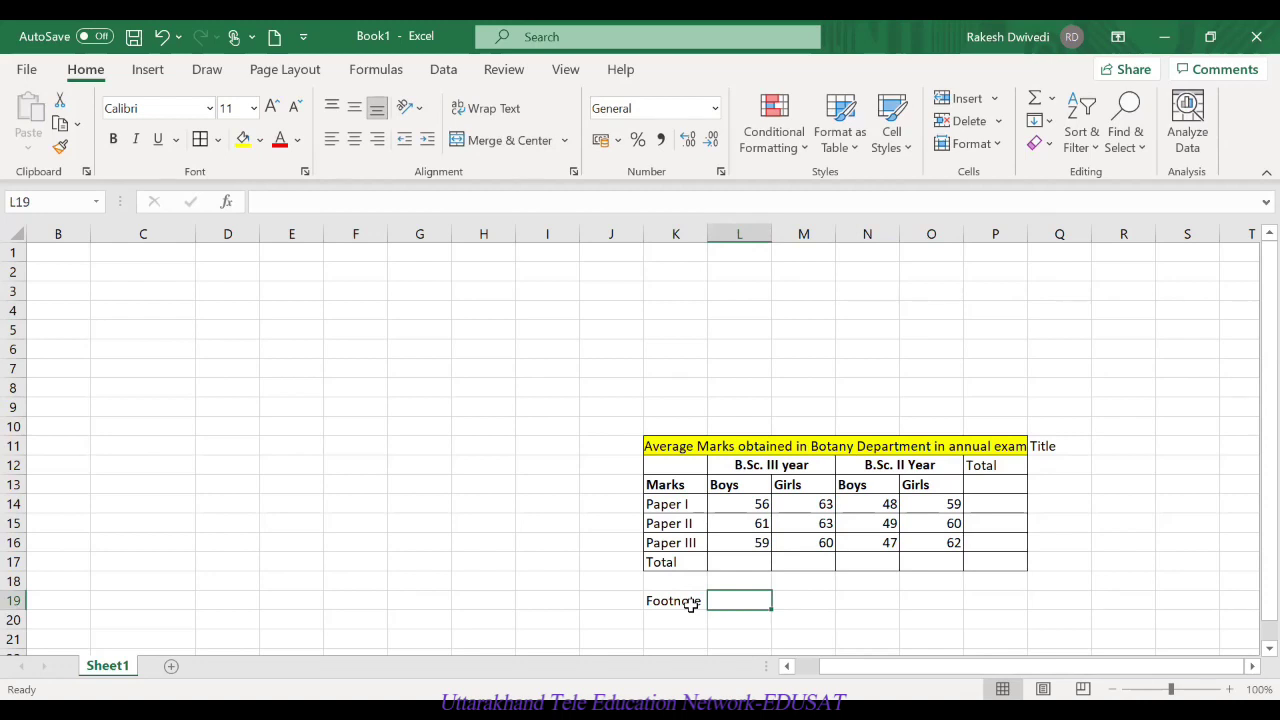
# Step: Enter the footnote text "Marks obtained out of 80 marks" in L19
pyautogui.write('O')
pyautogui.press('BackSpace')
pyautogui.write('Mar')
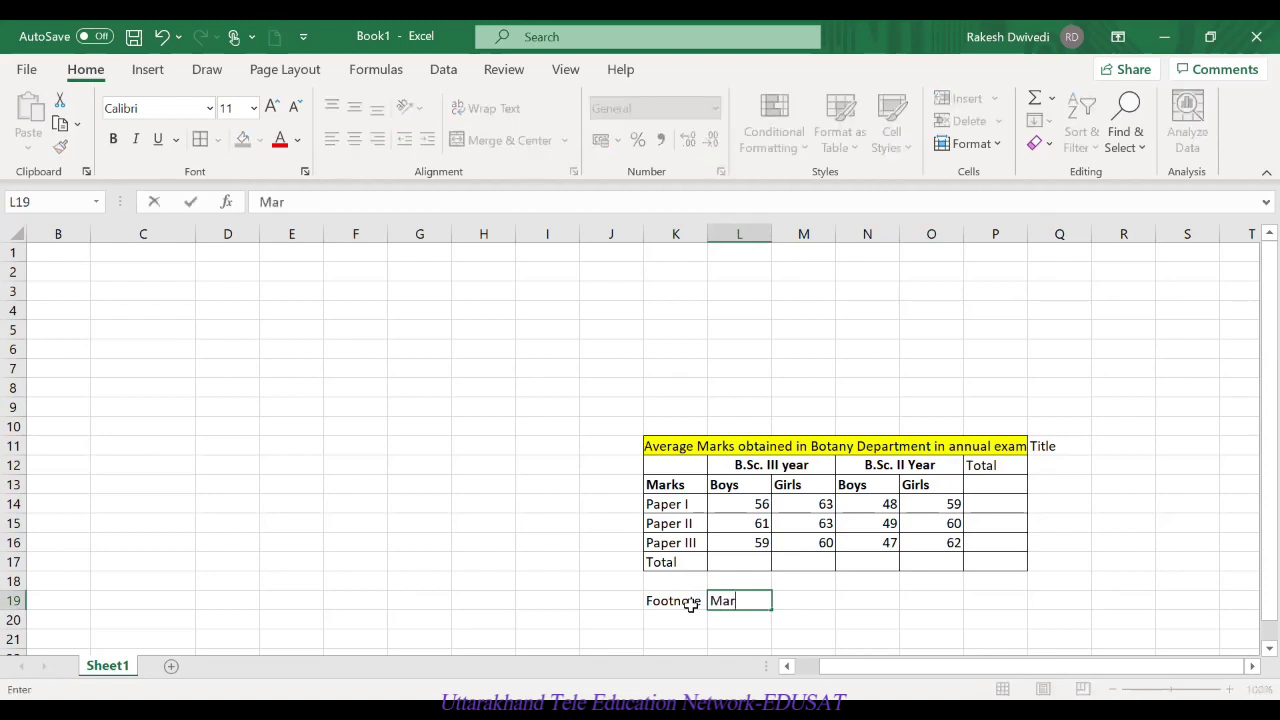
pyautogui.write('ks obtained out ')
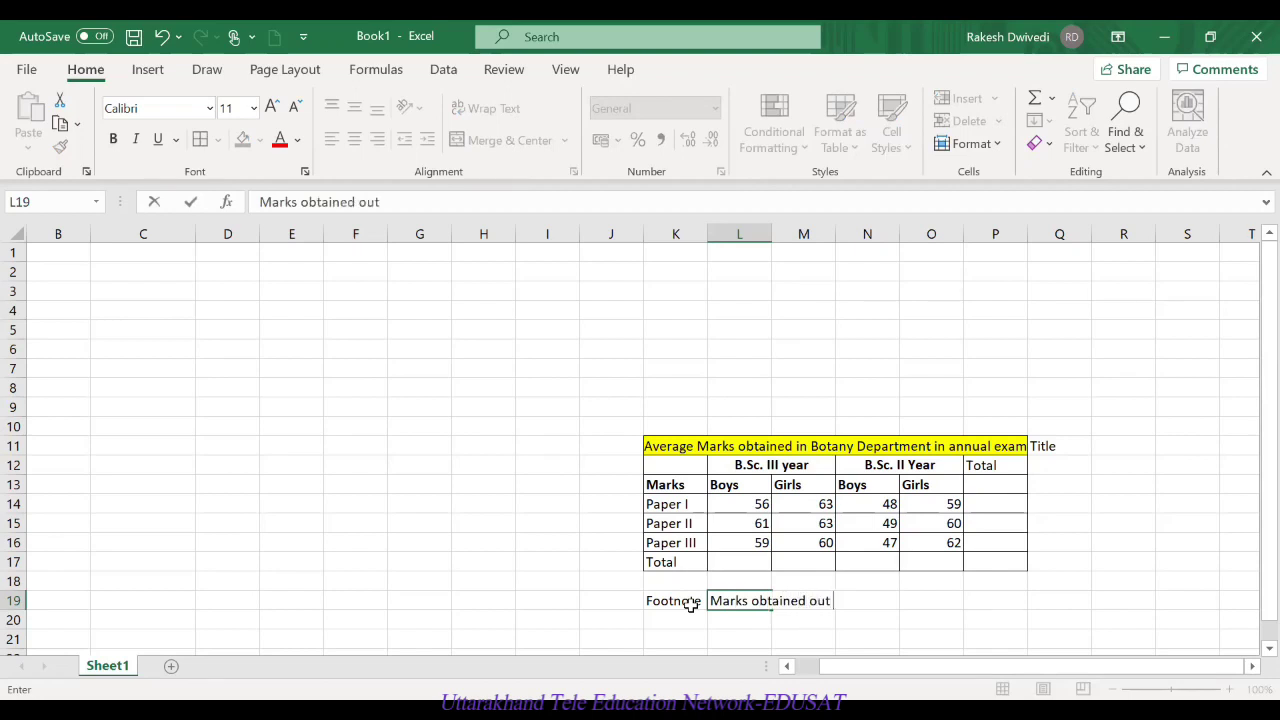
pyautogui.write('of 80 marks')
pyautogui.click(1047, 605)
# Step: Enter the table number "Table no. 1" in M9 above the table
pyautogui.scroll(-2, 1047, 605)
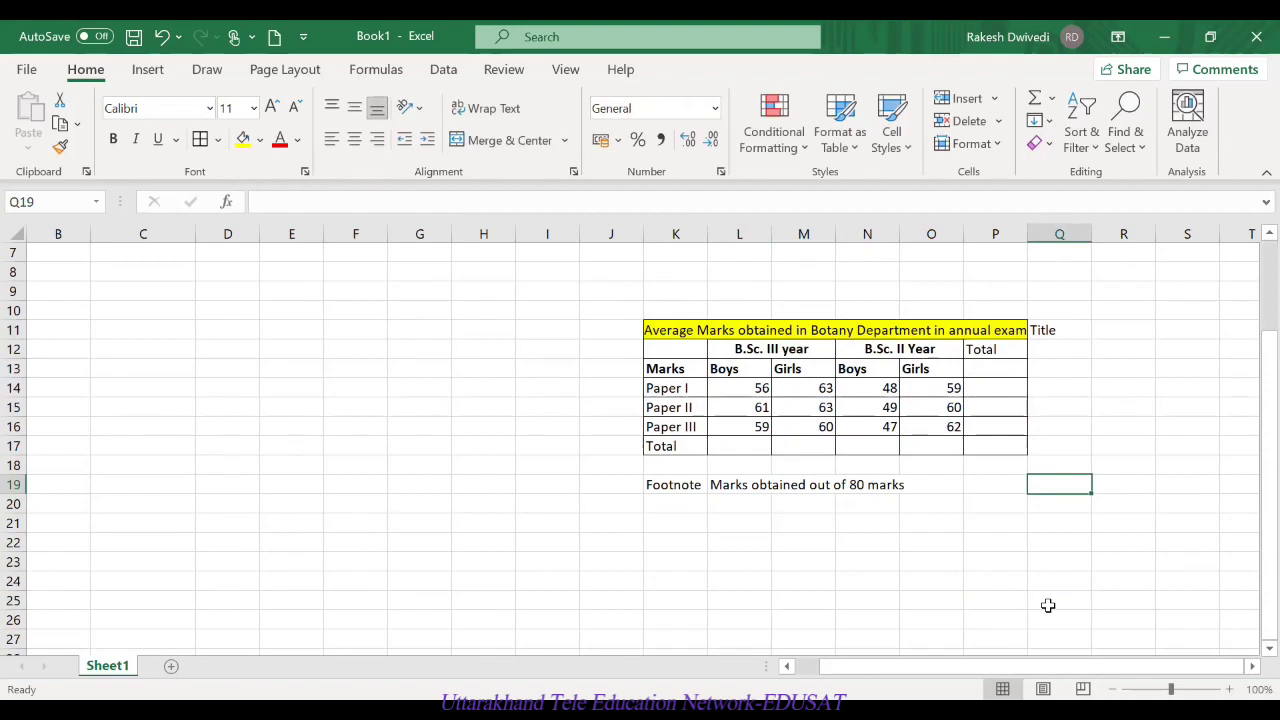
pyautogui.scroll(1, 960, 480)
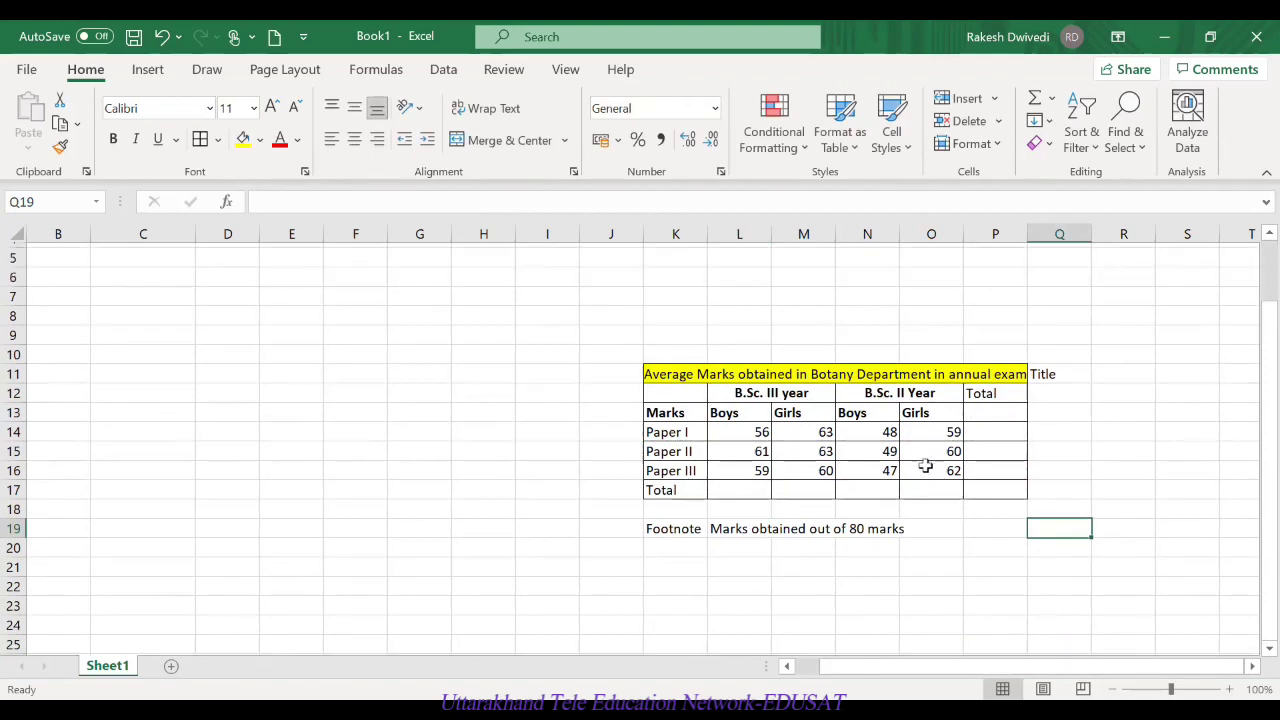
pyautogui.click(800, 344)
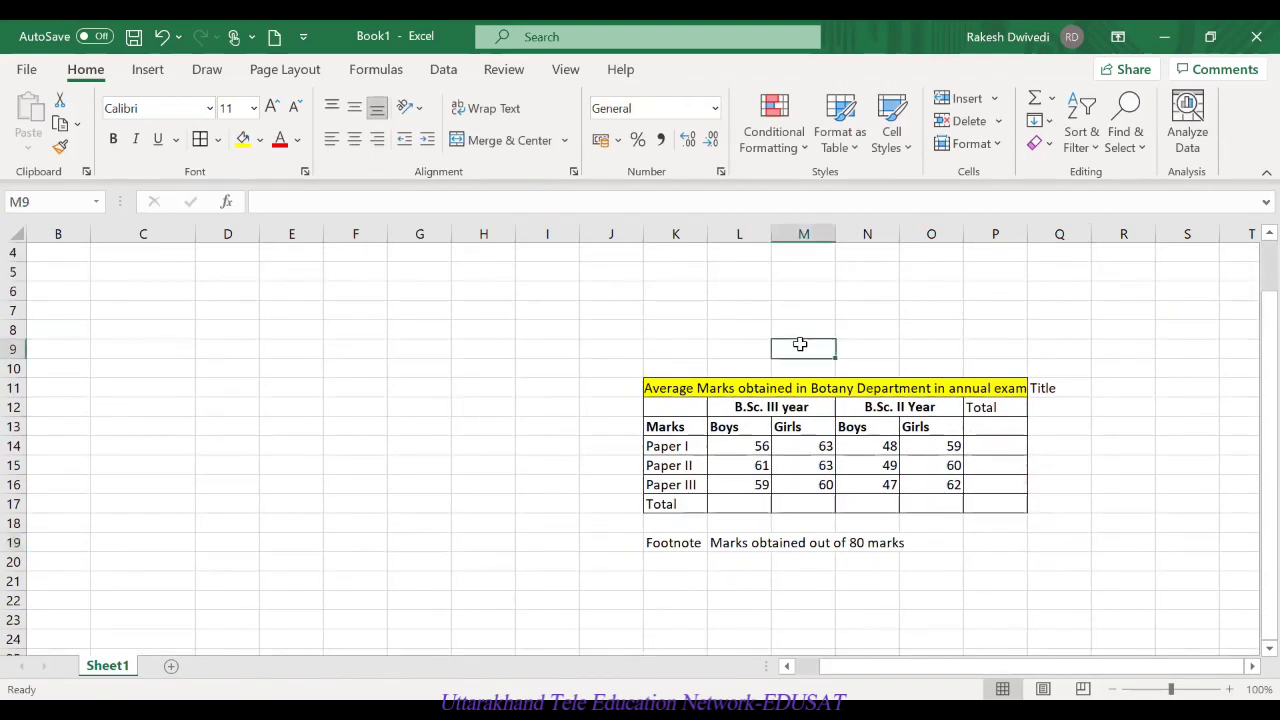
pyautogui.write('Table no. 1')
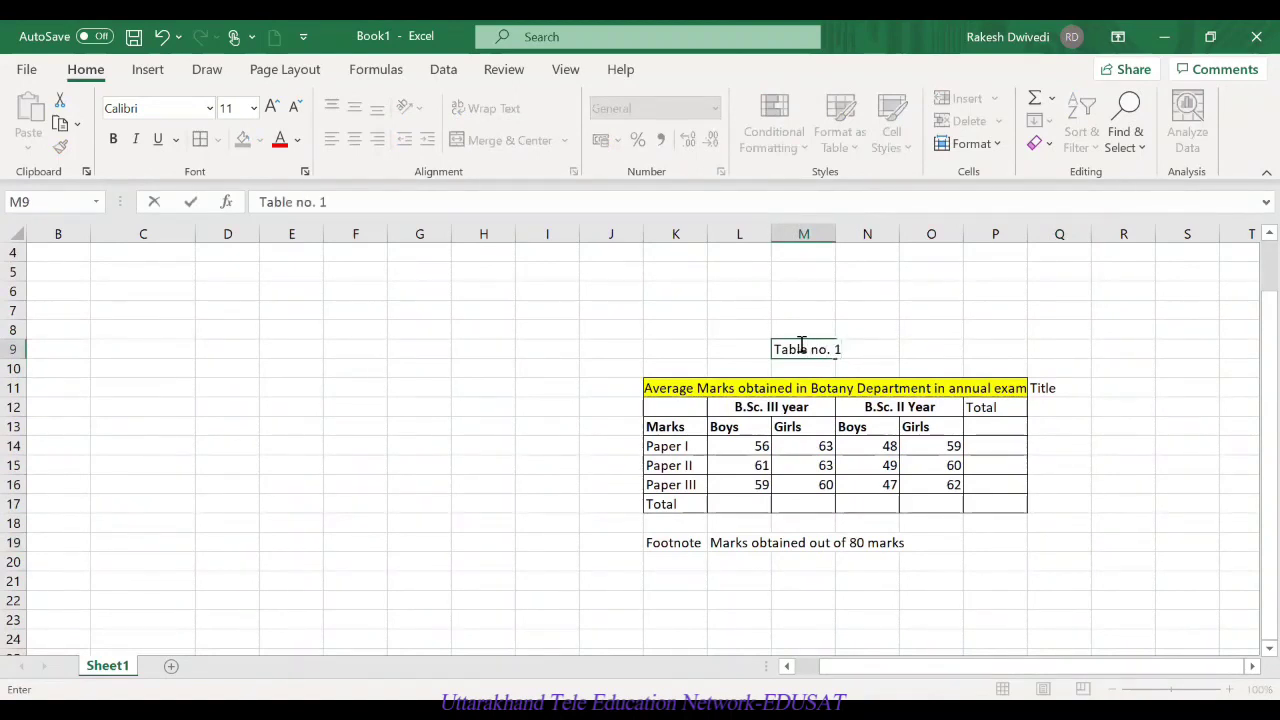
# Step: Make the yellow table title in K11 bold
pyautogui.click(968, 327)
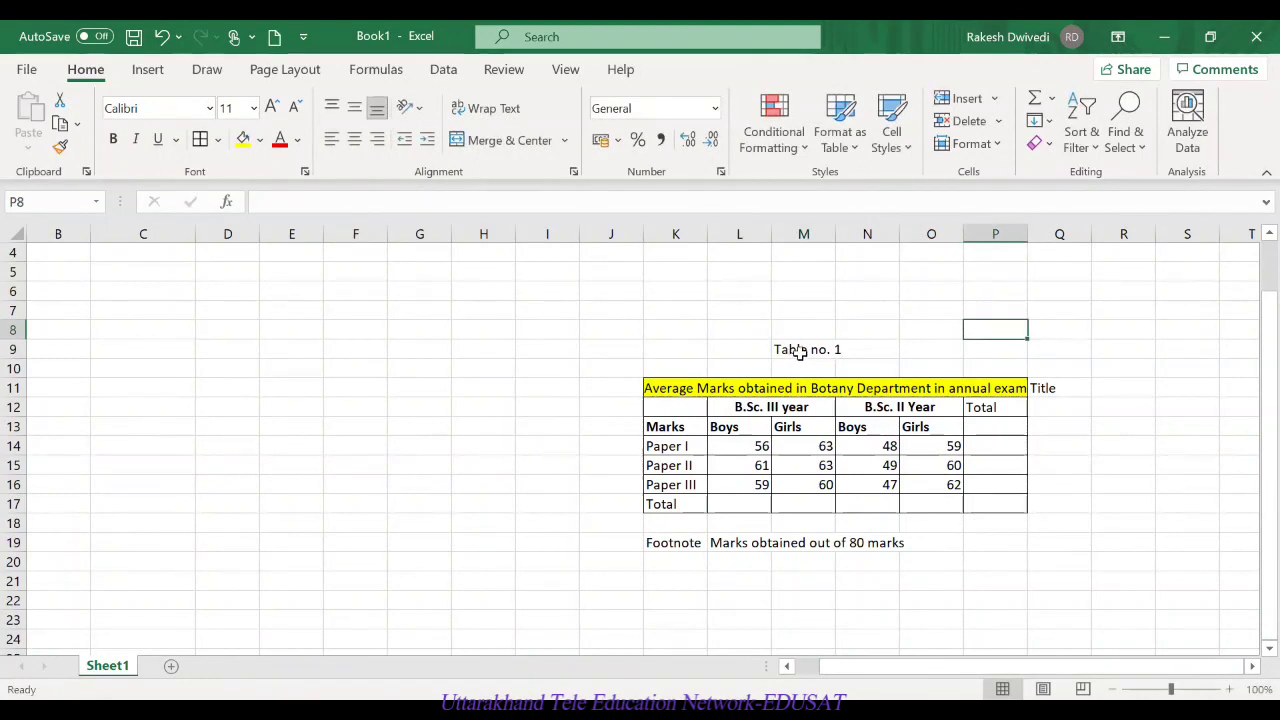
pyautogui.click(770, 388)
pyautogui.click(113, 138)
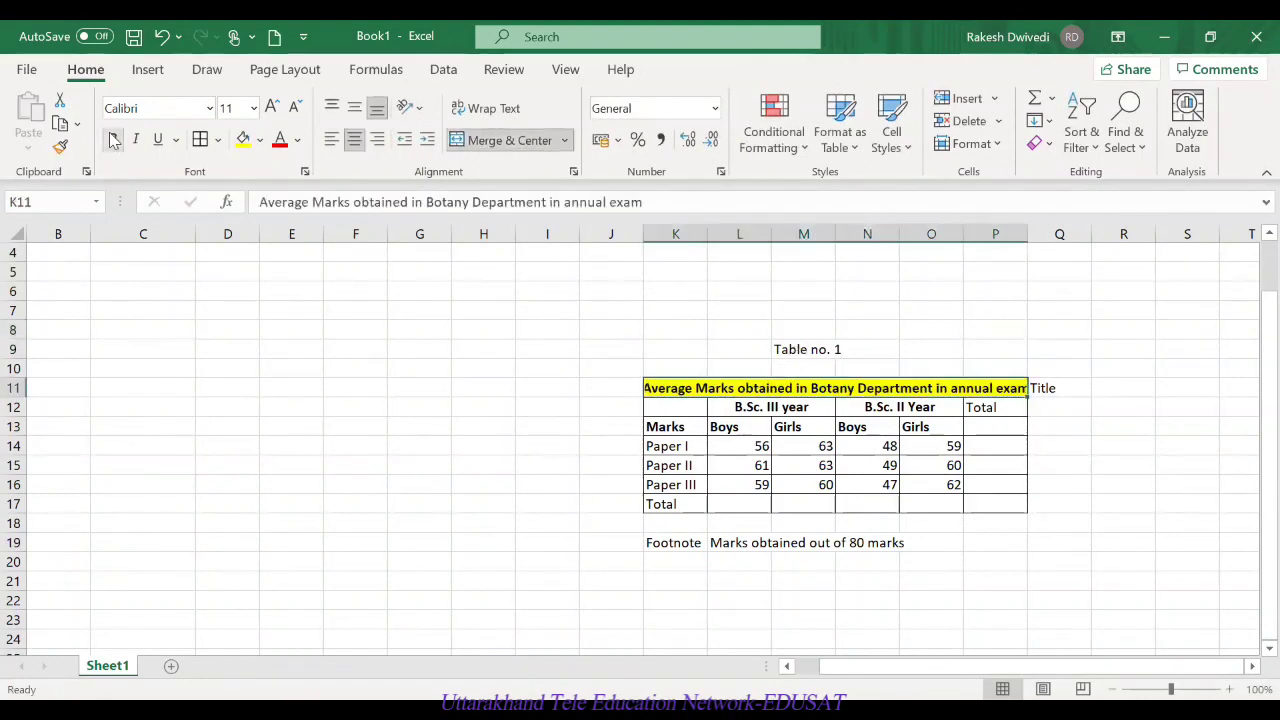
pyautogui.click(677, 427)
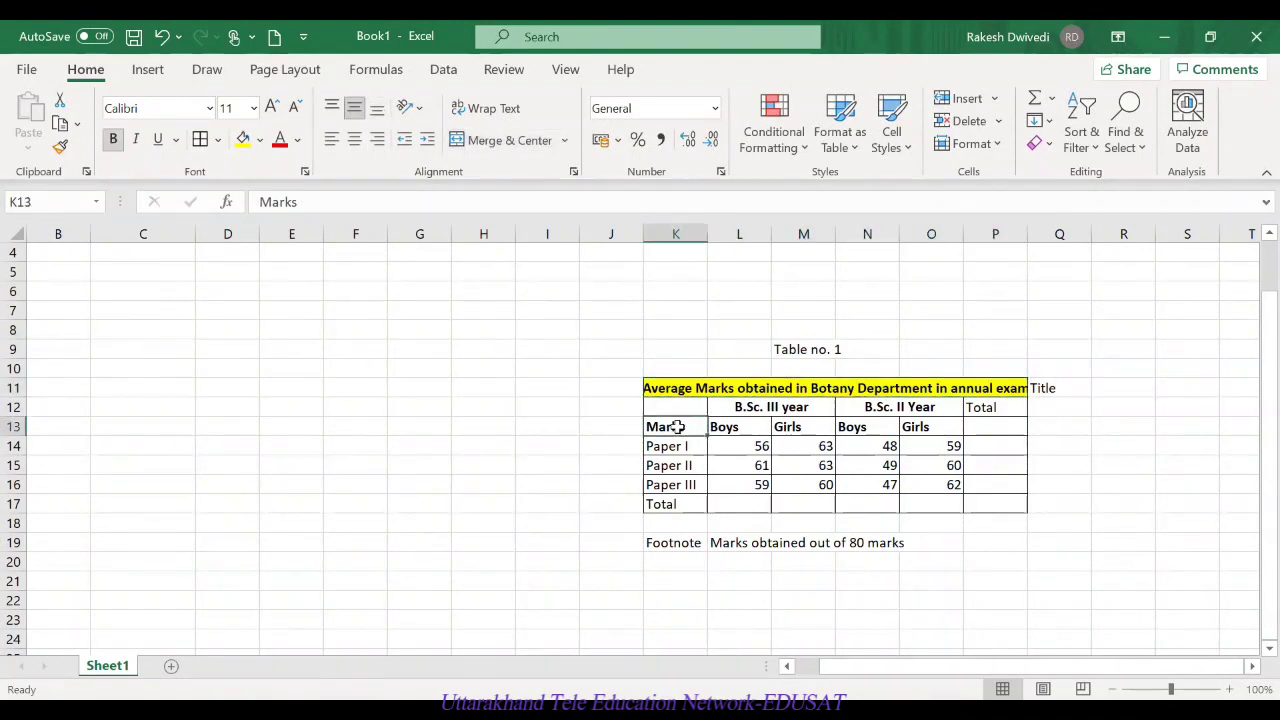
pyautogui.moveTo(760, 407); pyautogui.dragTo(916, 407)
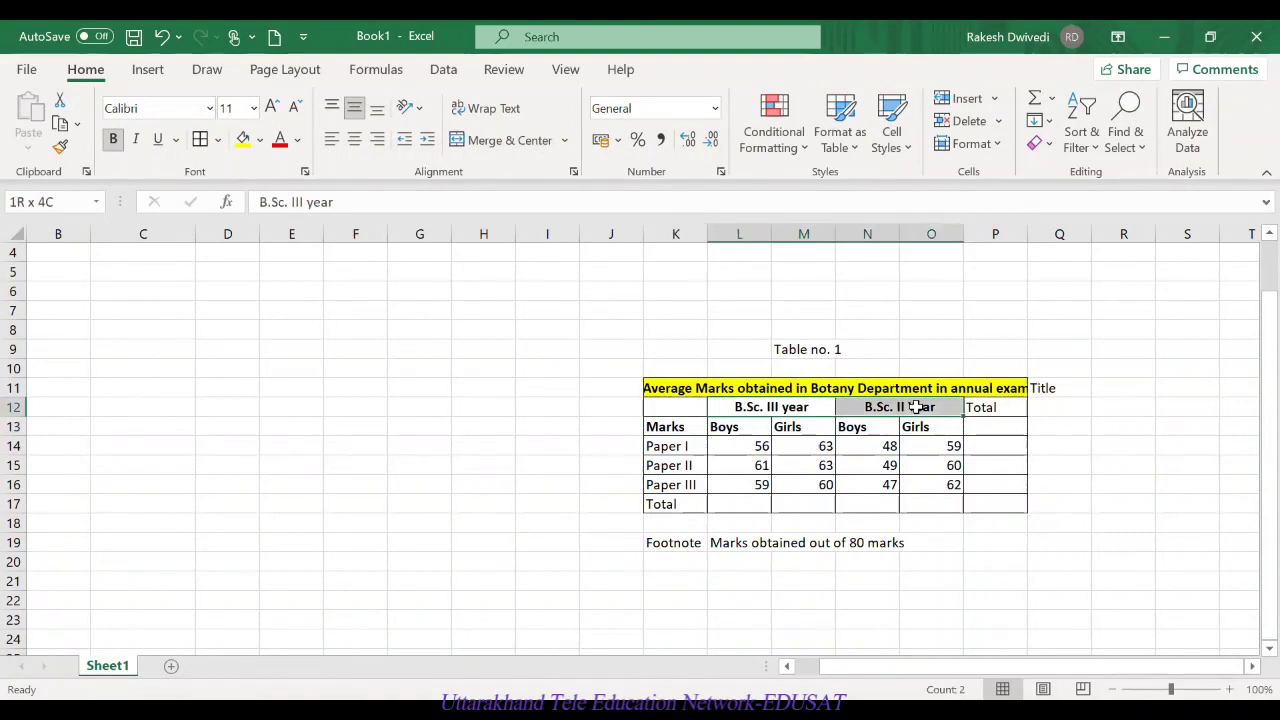
pyautogui.moveTo(916, 407); pyautogui.dragTo(916, 407)
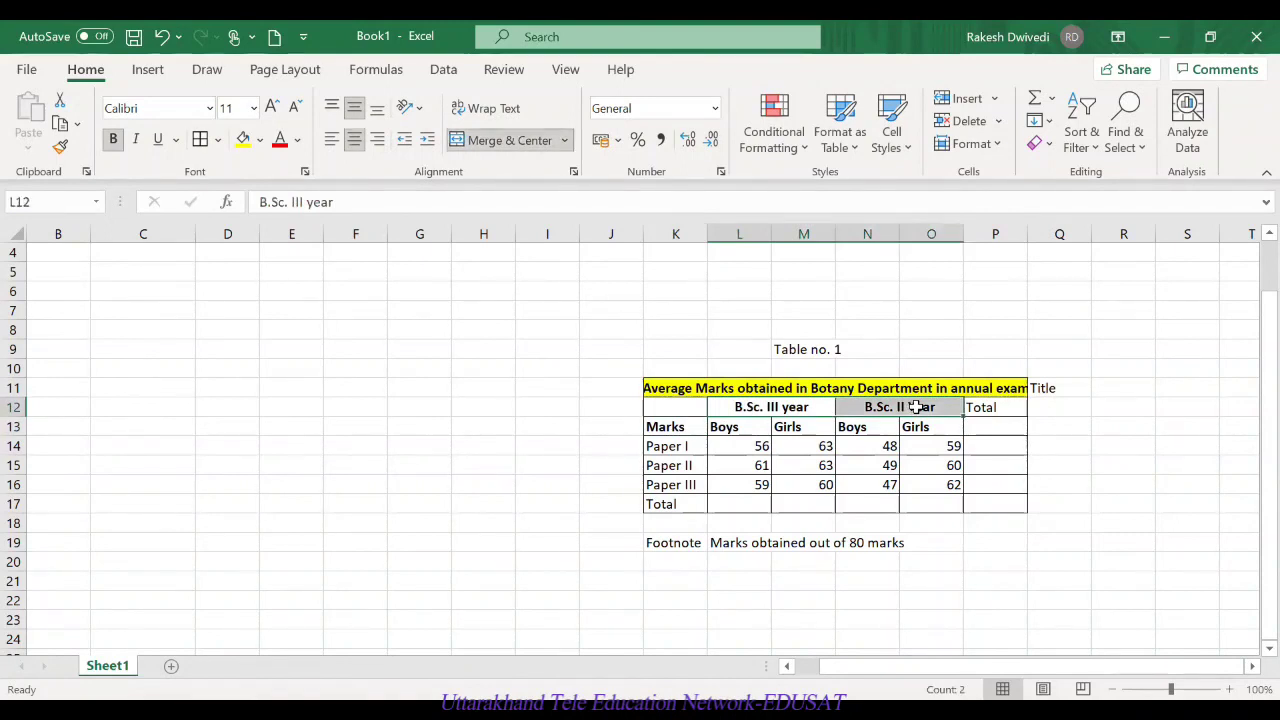
pyautogui.click(819, 407)
pyautogui.click(877, 407)
pyautogui.moveTo(877, 407); pyautogui.dragTo(785, 420)
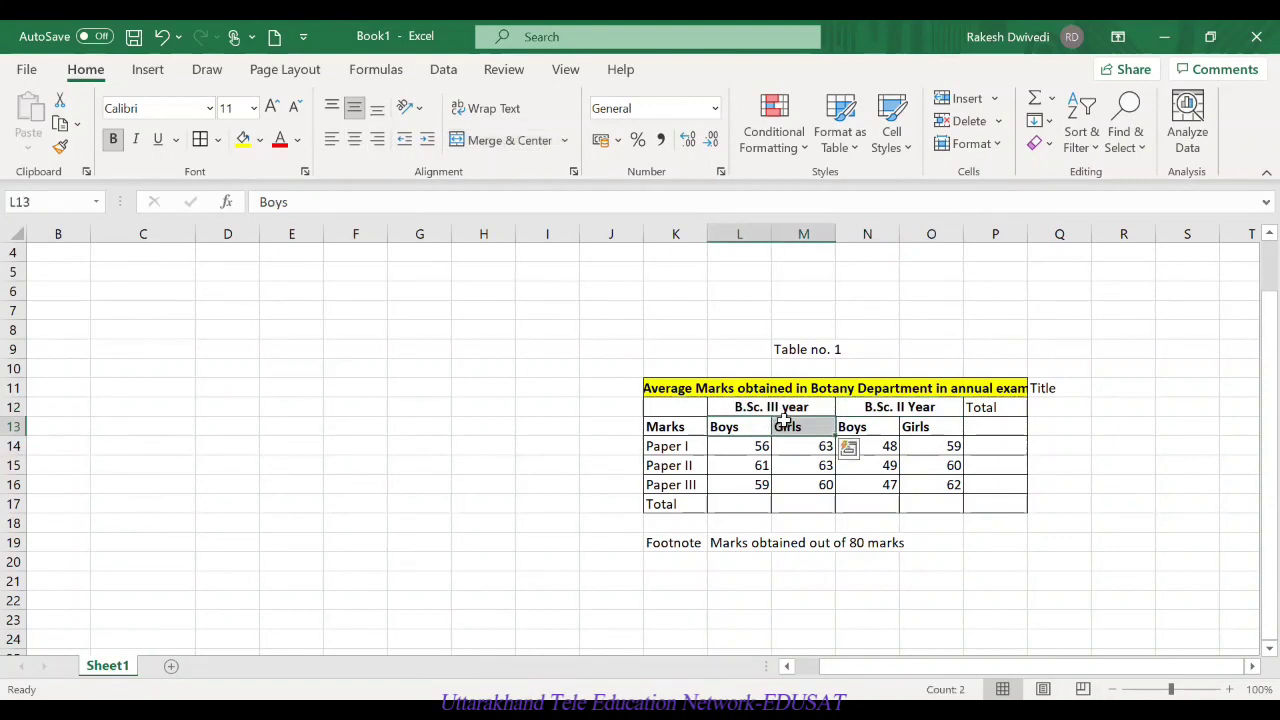
# Step: Set the font colour of the marks in L14:O16 to red
pyautogui.moveTo(754, 449); pyautogui.dragTo(933, 494)
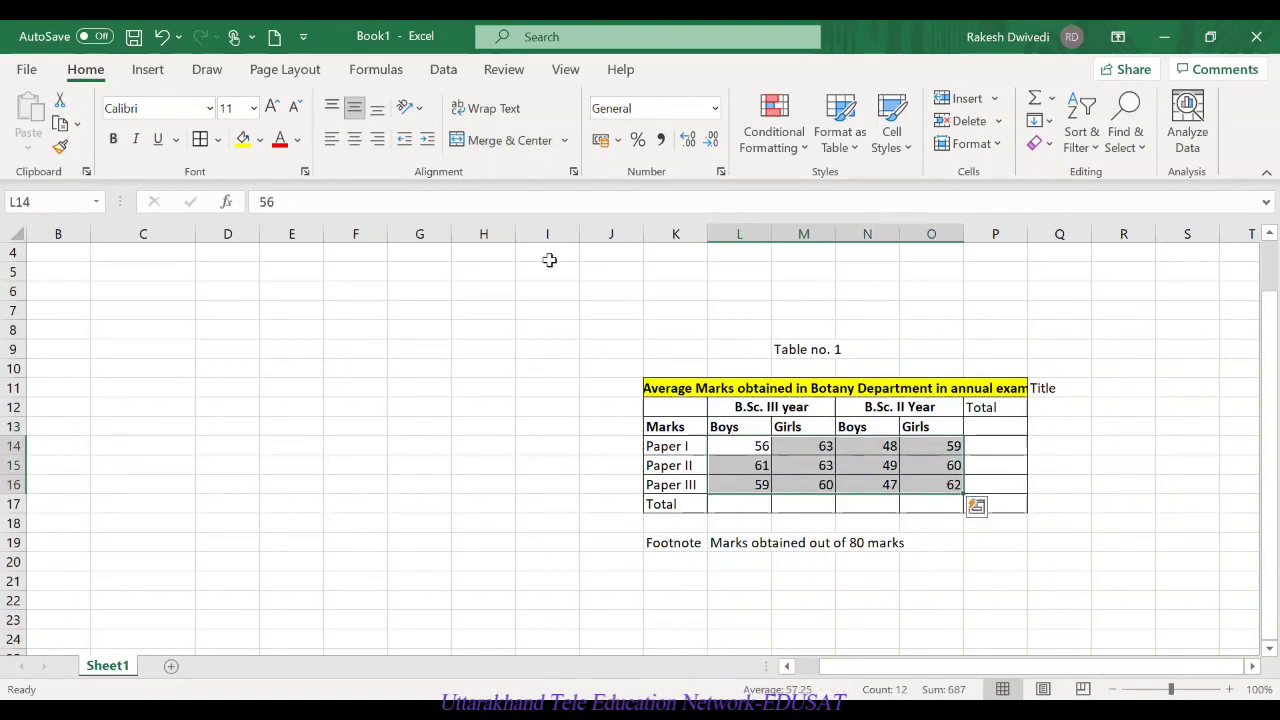
pyautogui.click(279, 141)
pyautogui.click(1040, 561)
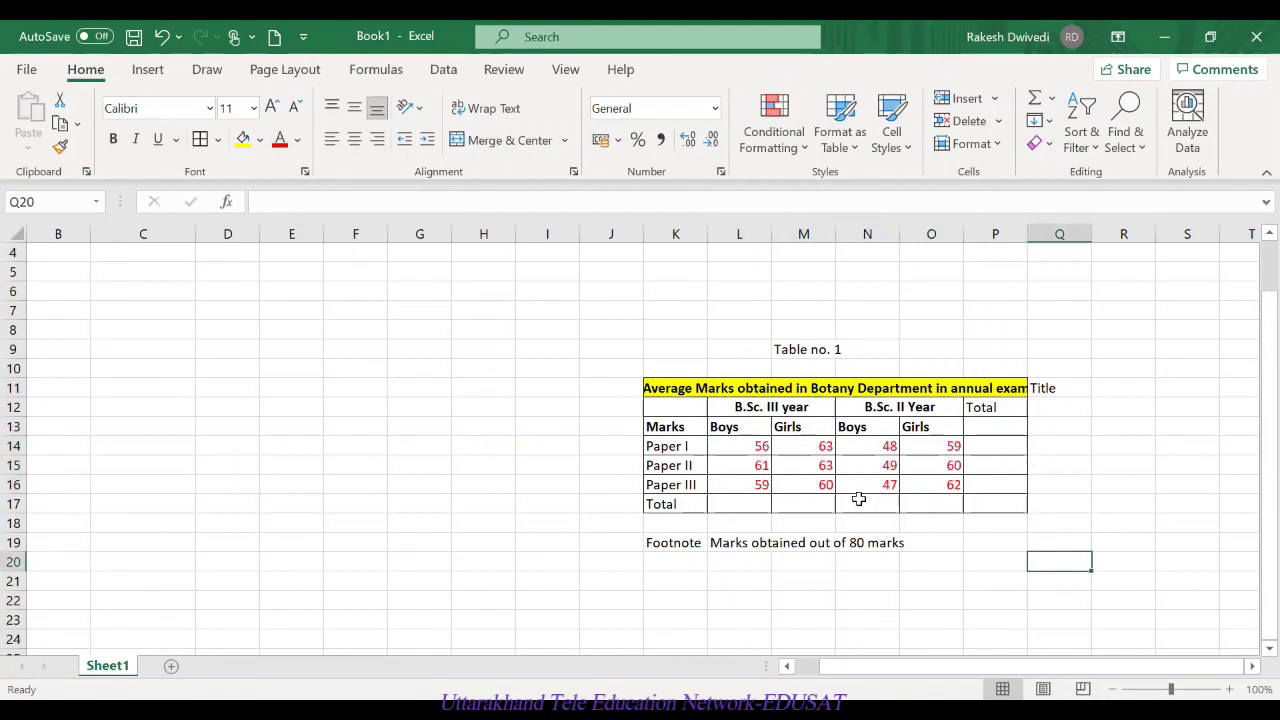
pyautogui.click(672, 504)
pyautogui.click(1011, 407)
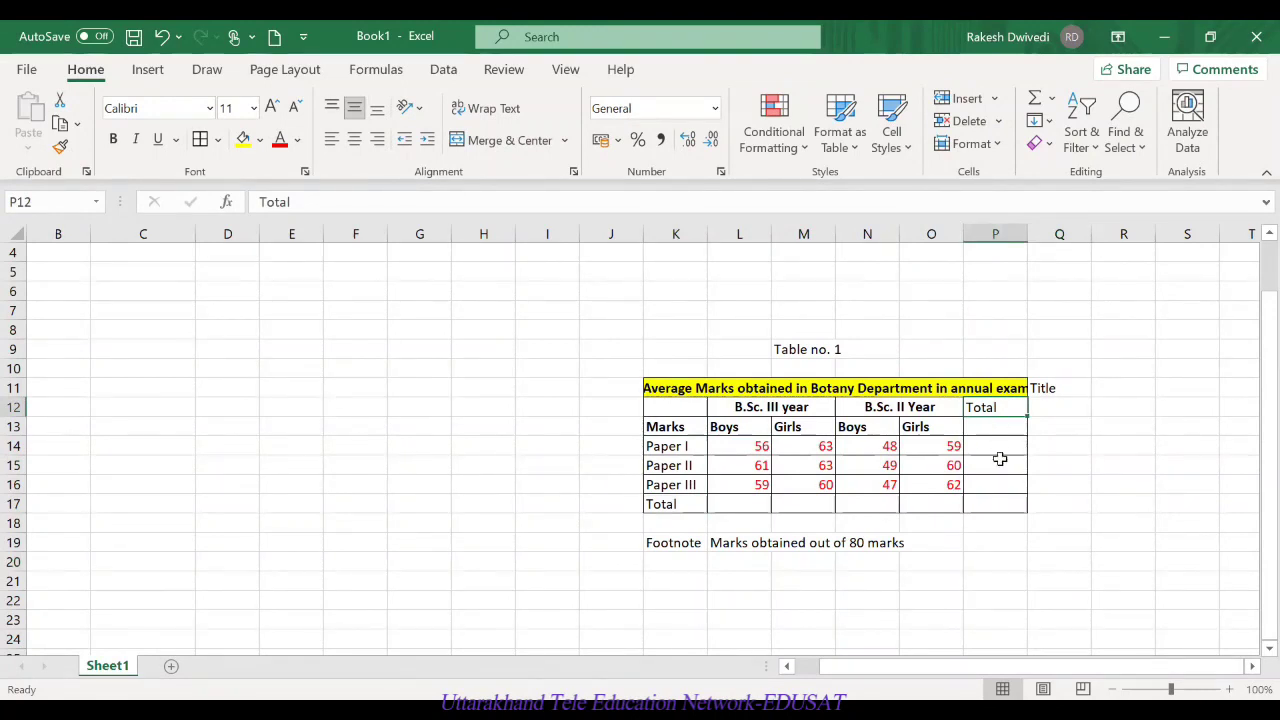
pyautogui.click(1003, 446)
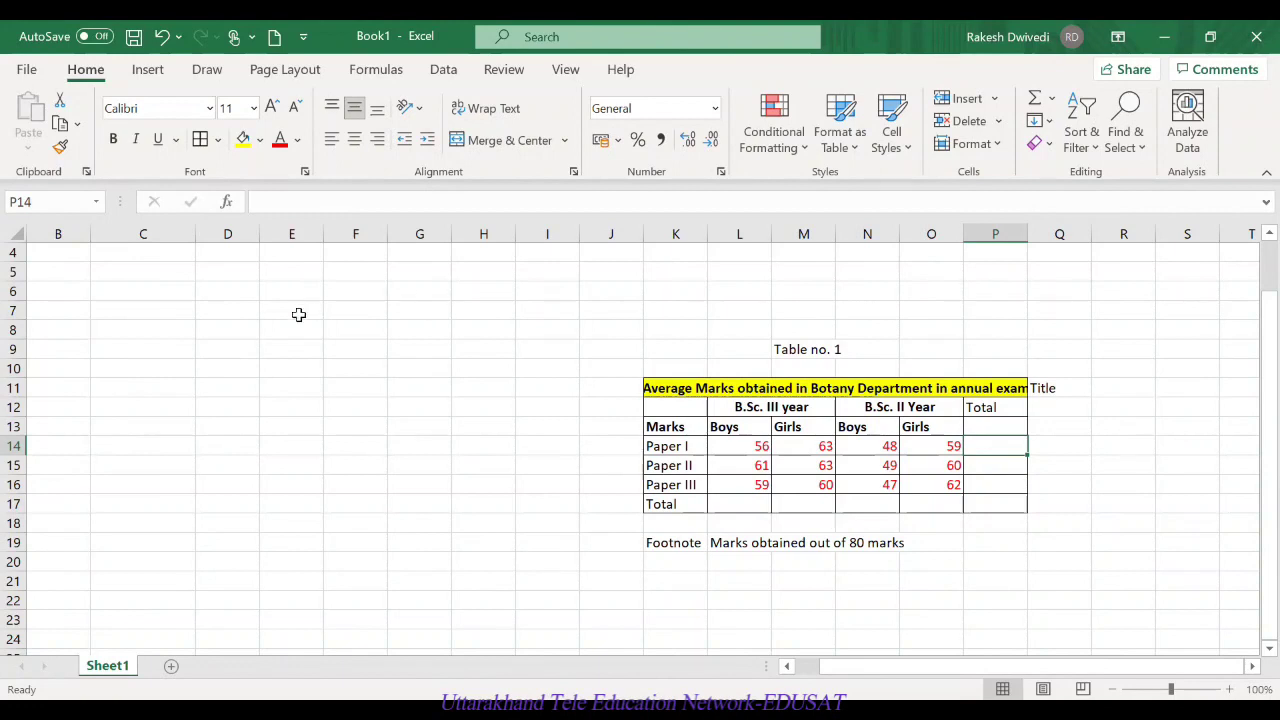
# Step: Enter the heading "B.Sc. II year" in C8, with "Boys" in C9 and "Girls" in D9
pyautogui.click(156, 331)
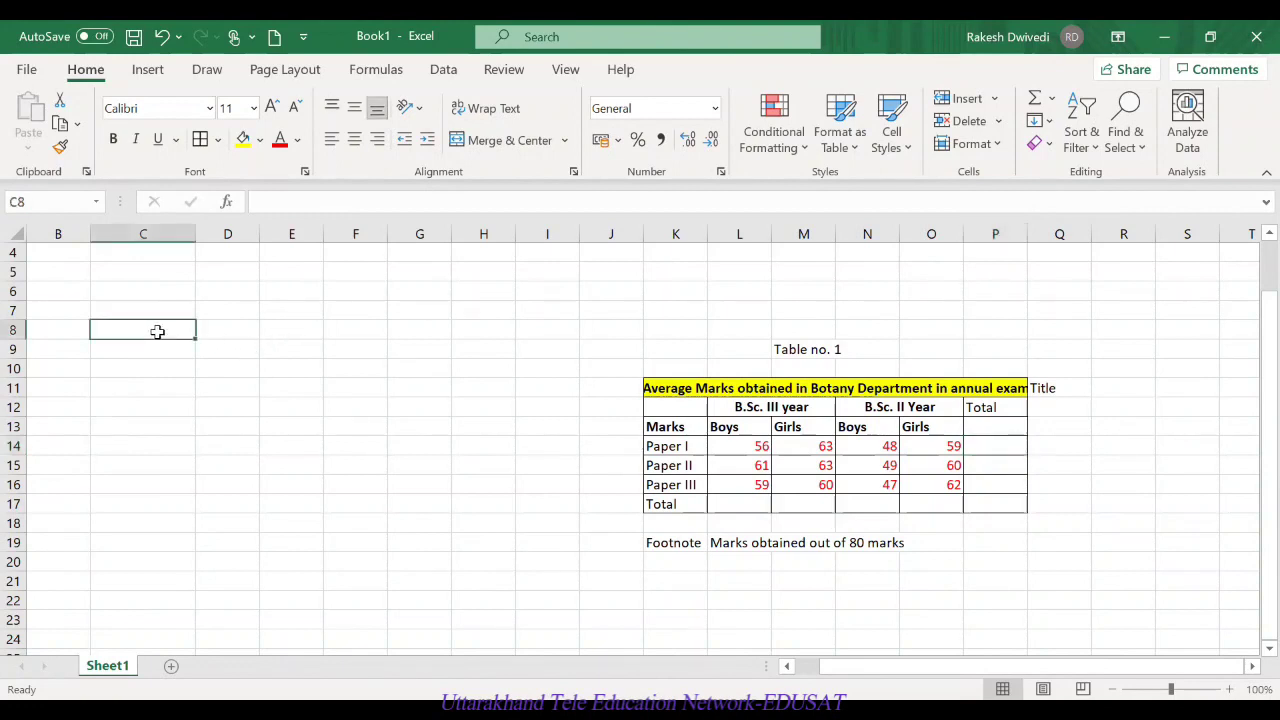
pyautogui.write('B')
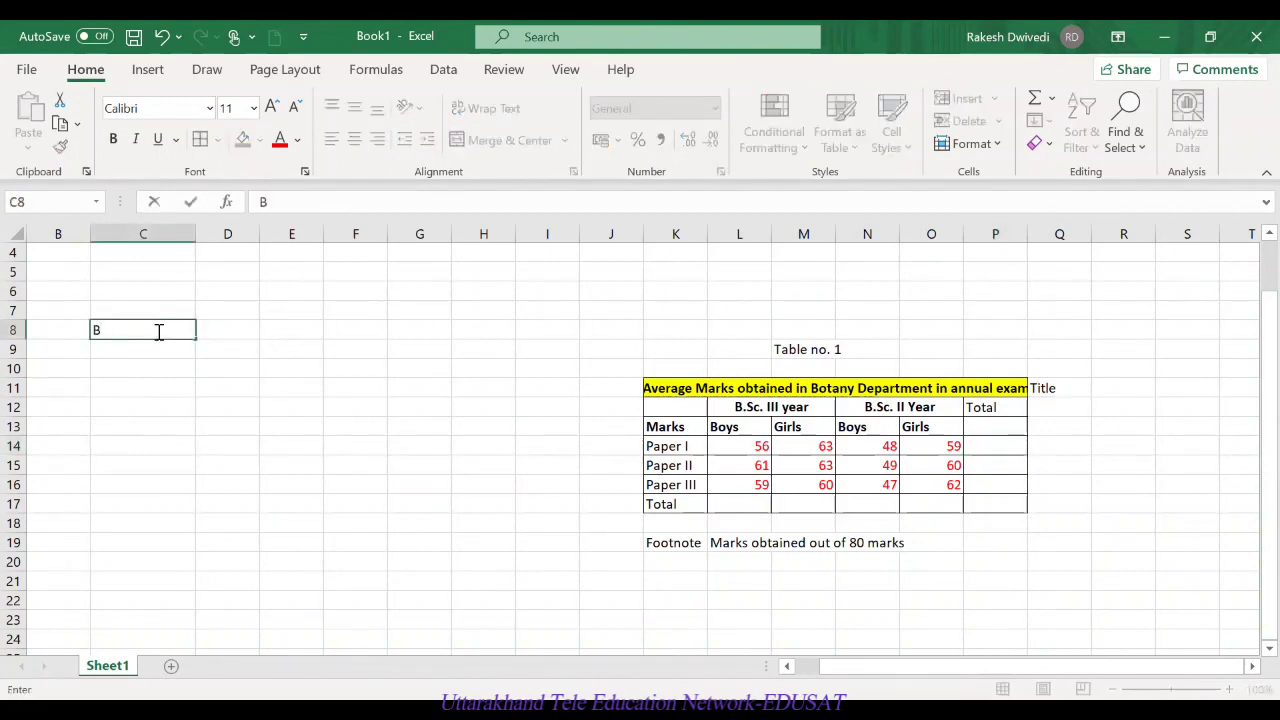
pyautogui.write('.Sc. II year')
pyautogui.click(149, 355)
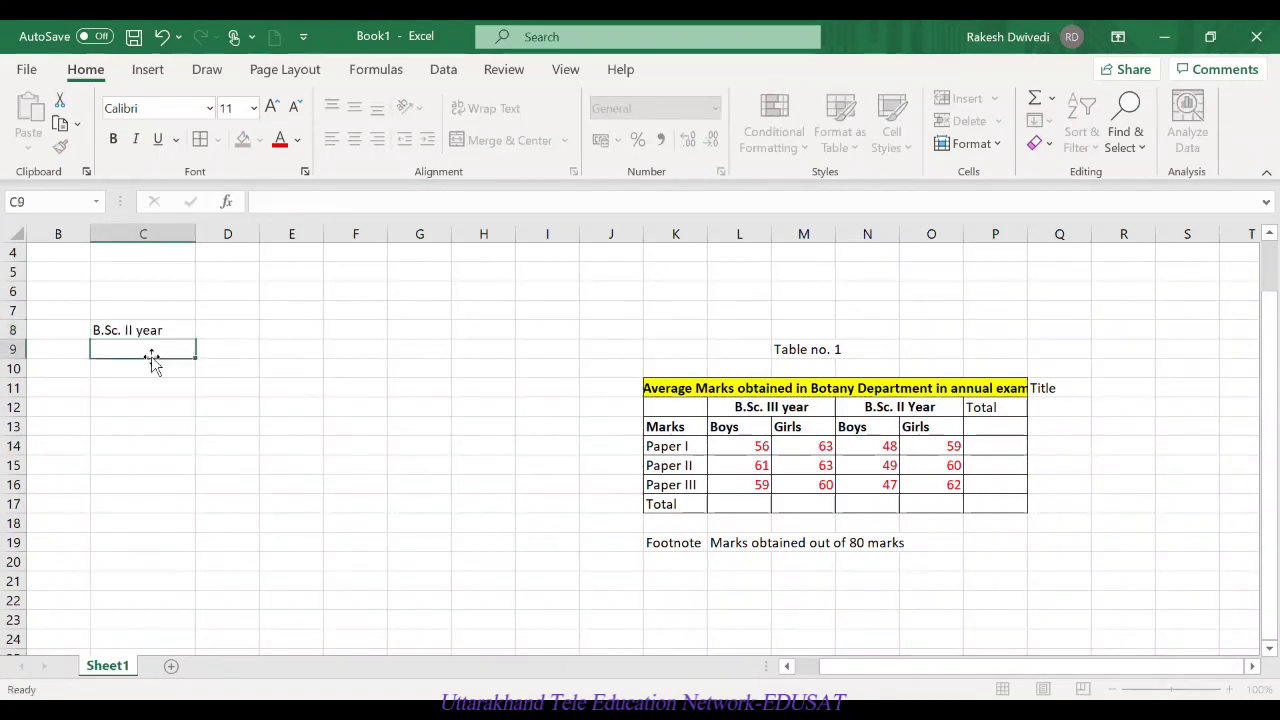
pyautogui.write('Boys')
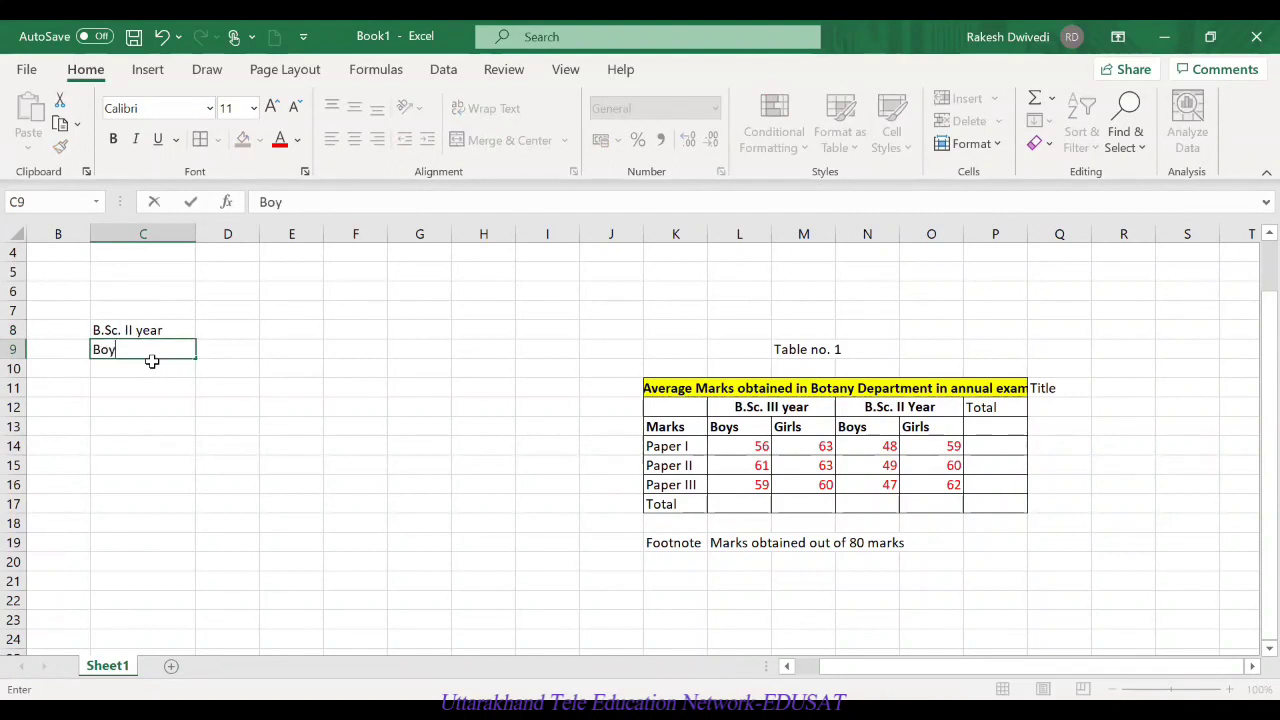
pyautogui.press('Tab')
pyautogui.write('Girls')
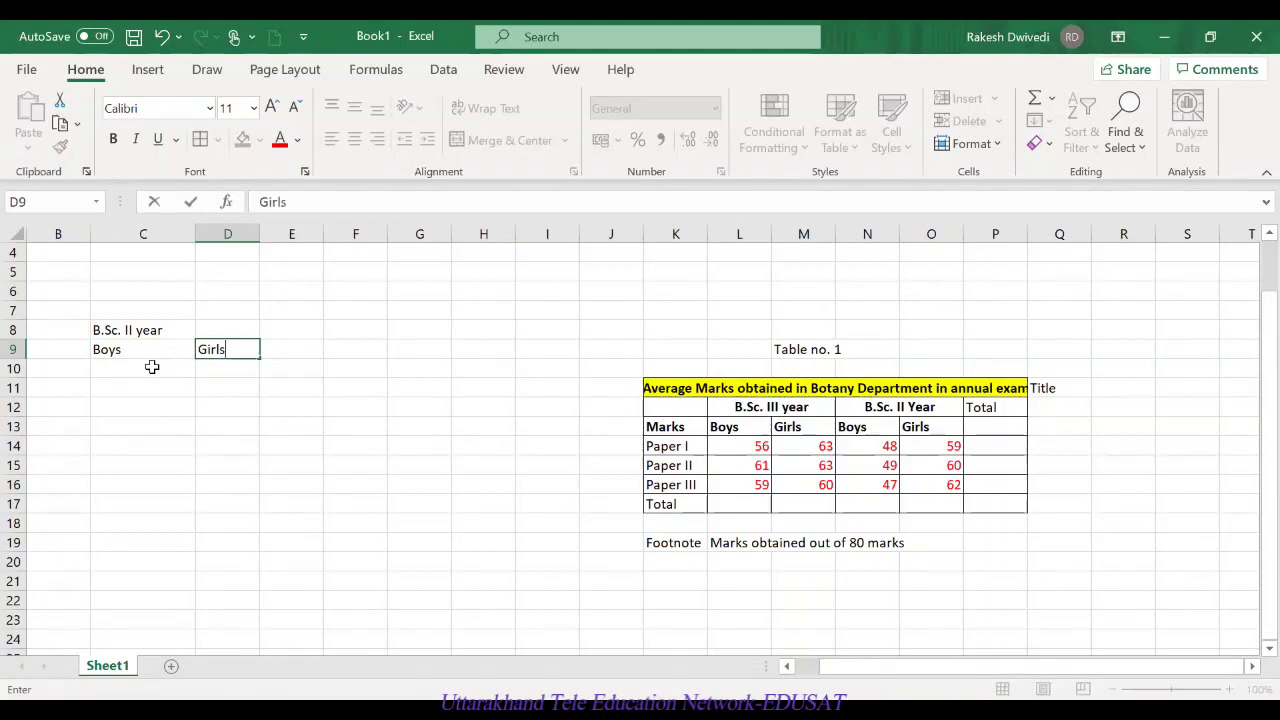
# Step: Enter =RANDBETWEEN(0,10) in C10 and fill it down the Boys column through C20
pyautogui.click(151, 367)
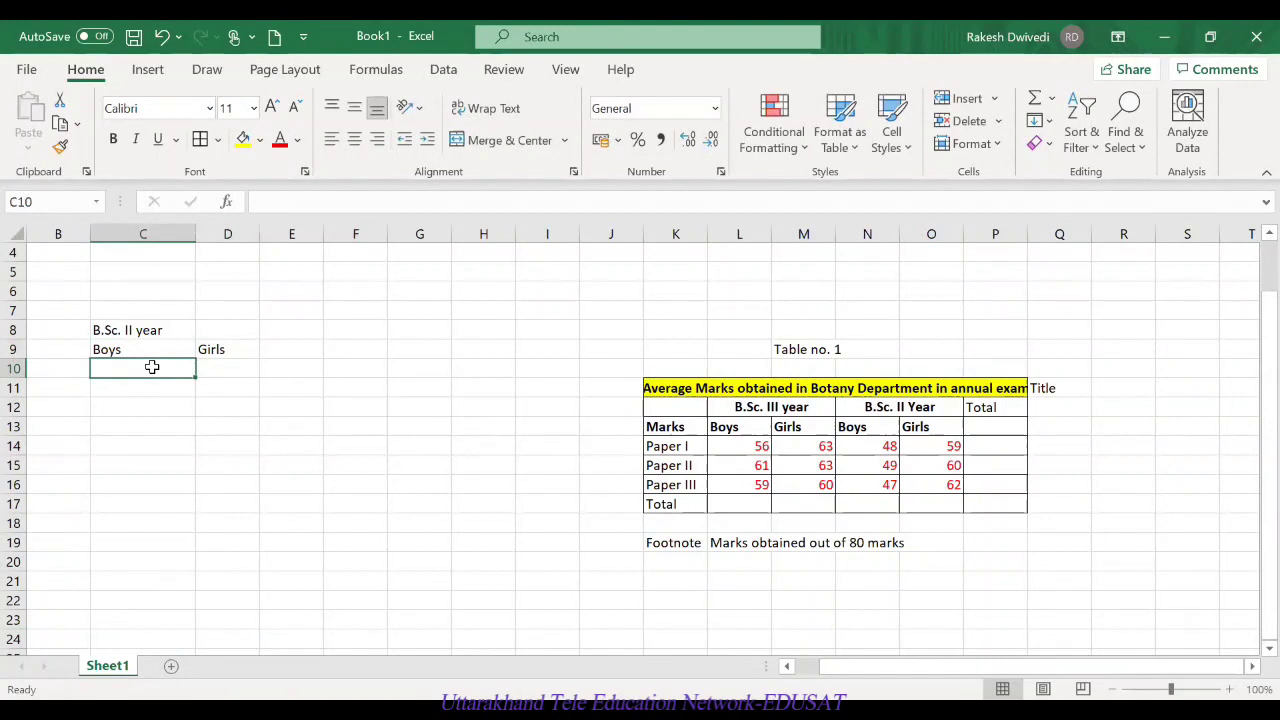
pyautogui.doubleClick(171, 368)
pyautogui.write('=')
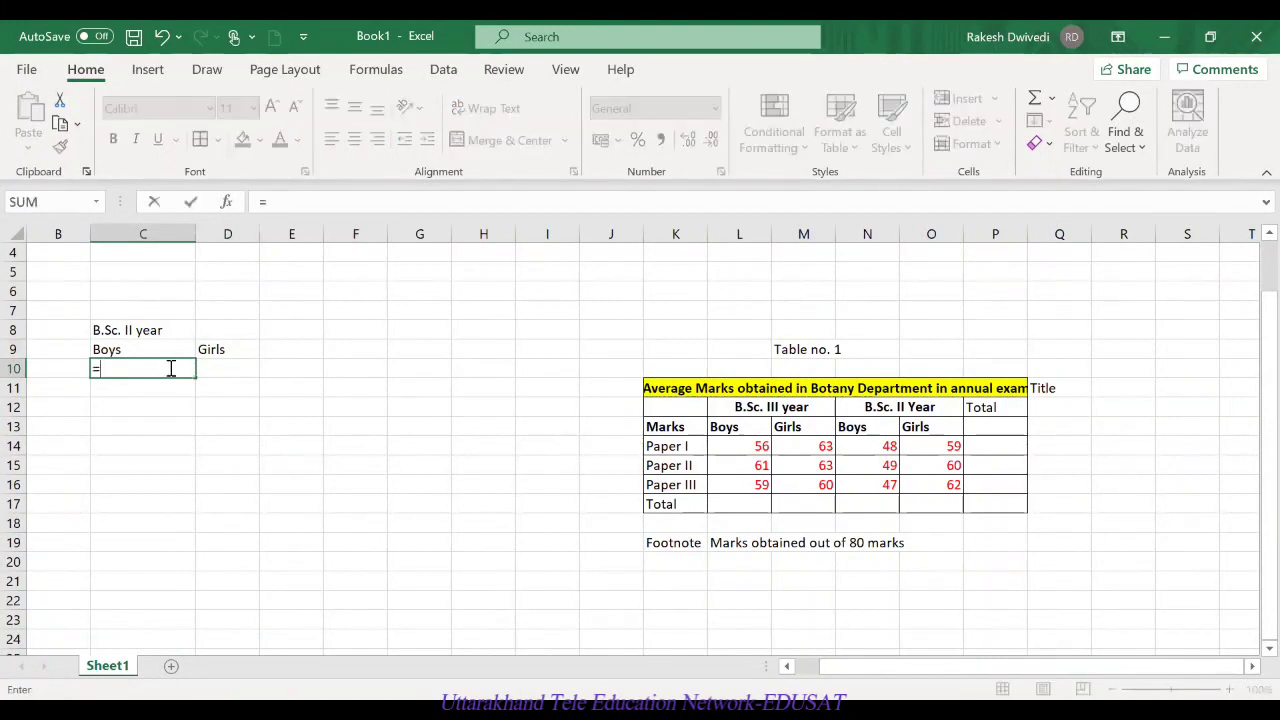
pyautogui.write('rand')
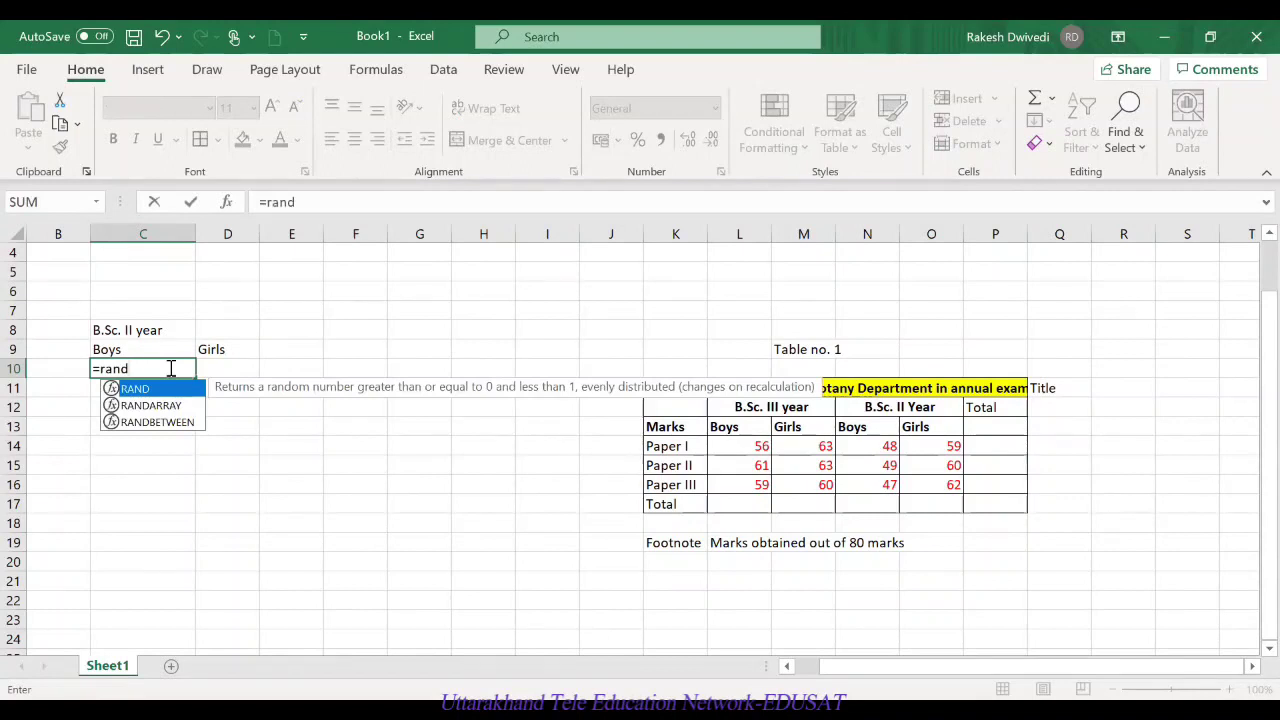
pyautogui.click(170, 424)
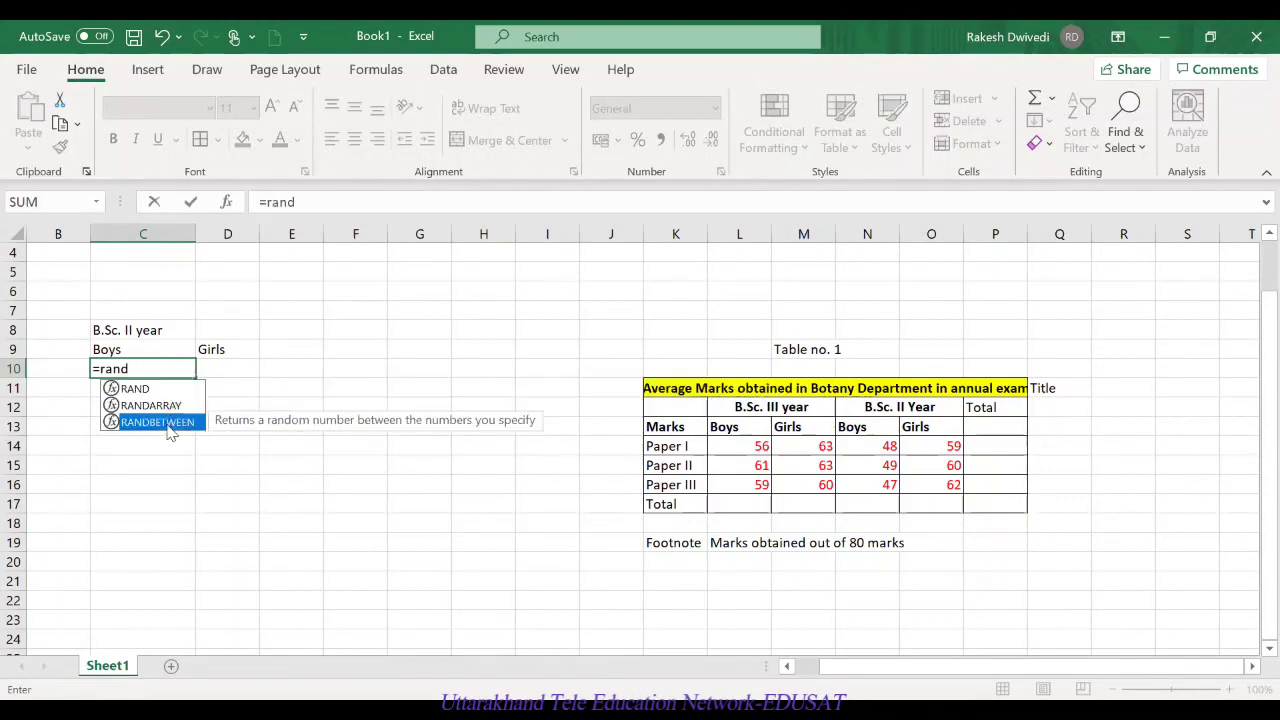
pyautogui.doubleClick(166, 424)
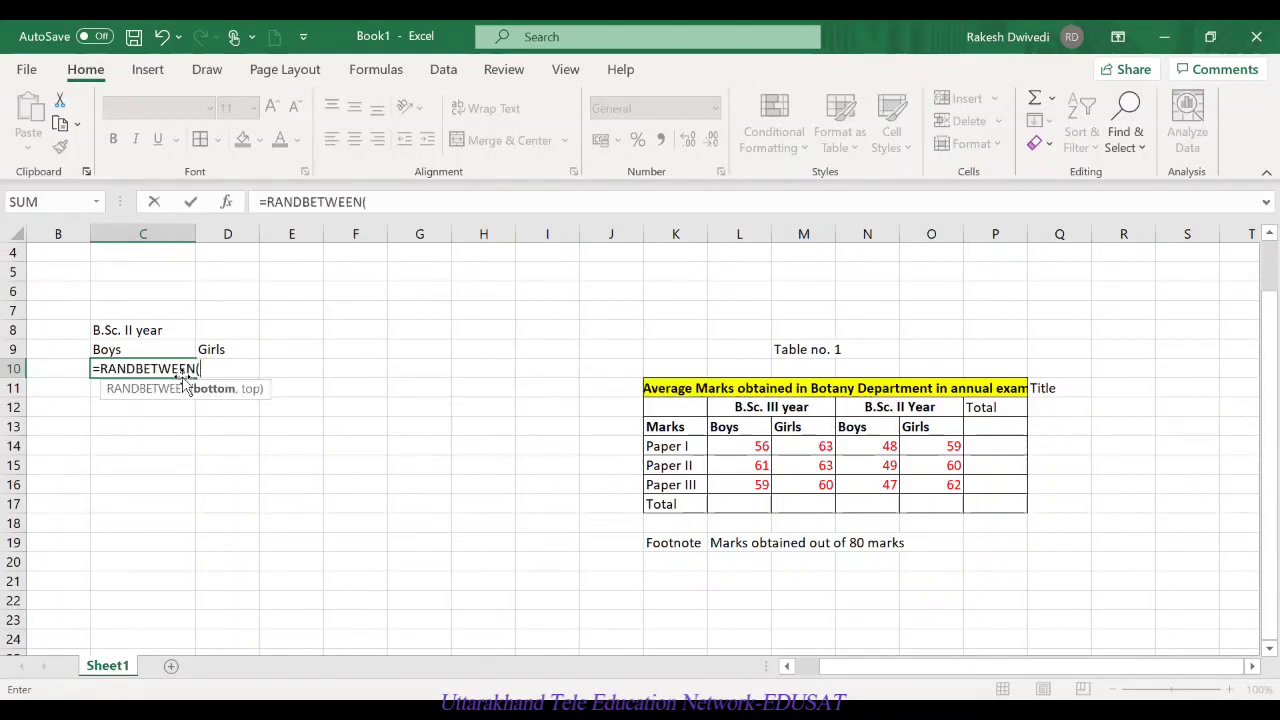
pyautogui.write('0,10')
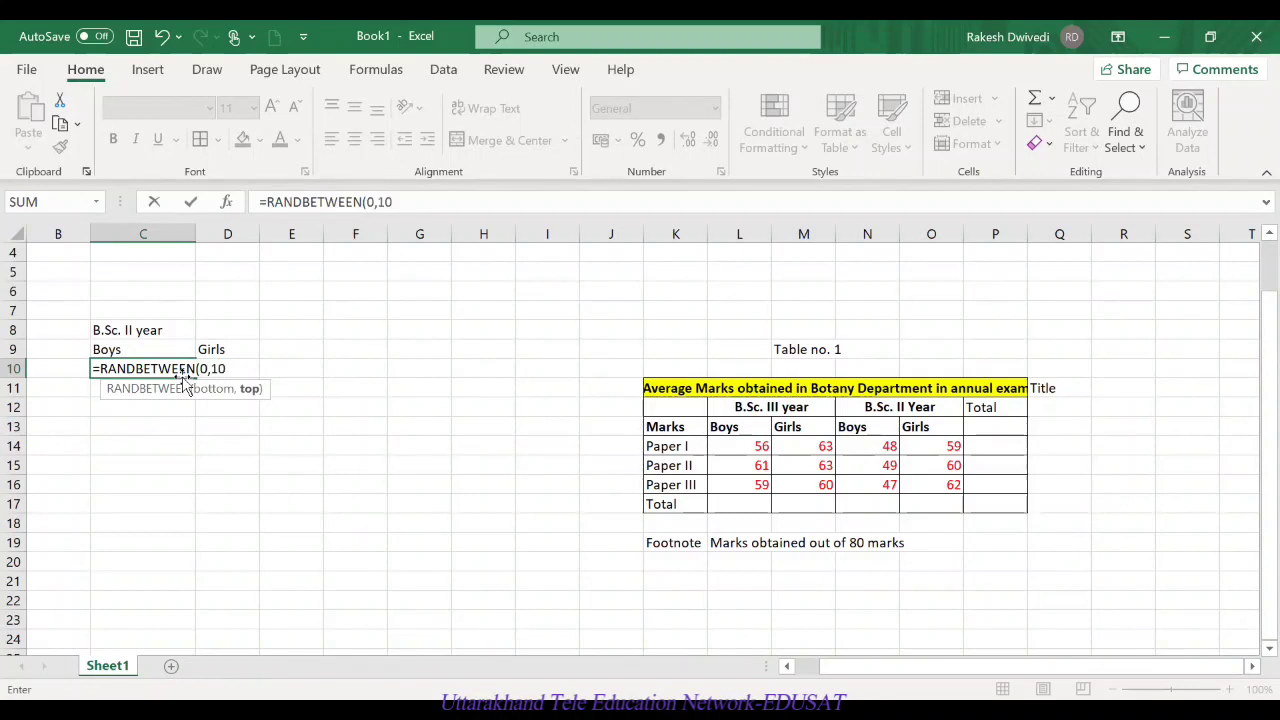
pyautogui.write(')')
pyautogui.press('Return')
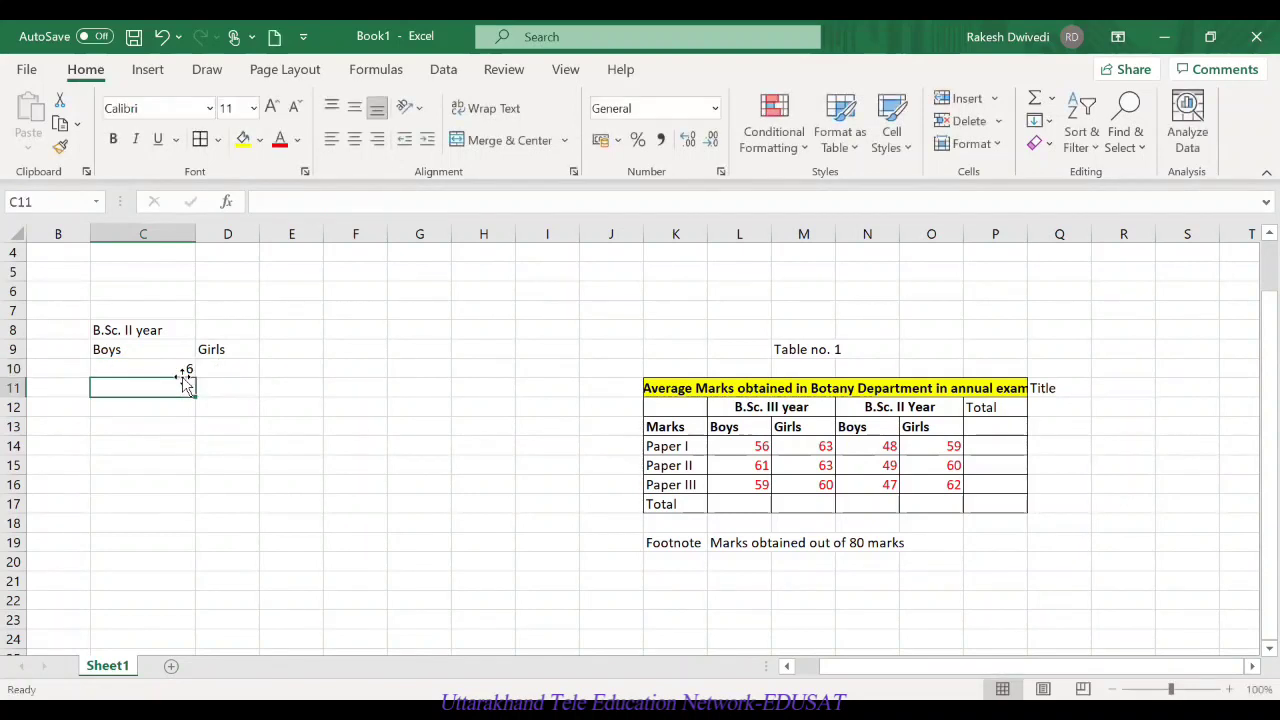
pyautogui.click(189, 371)
pyautogui.moveTo(192, 373); pyautogui.dragTo(178, 578)
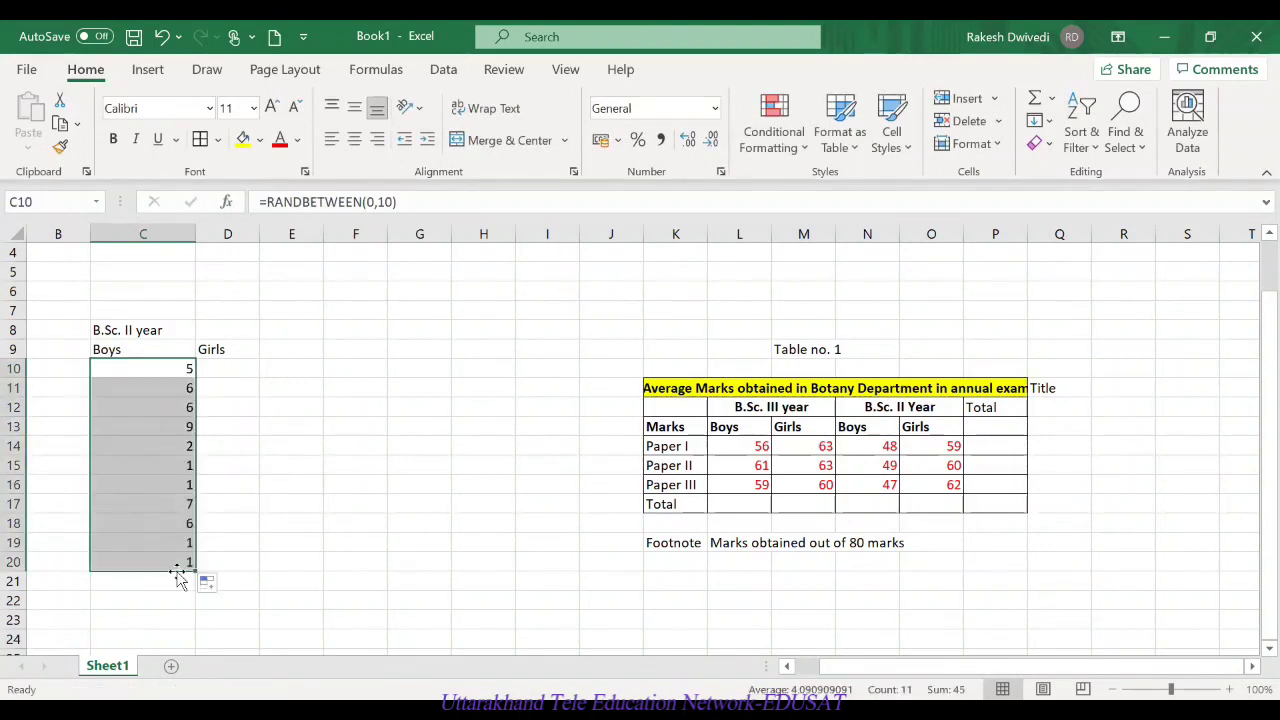
# Step: Change the upper limit of the RANDBETWEEN formula in C10 to 80
pyautogui.click(178, 368)
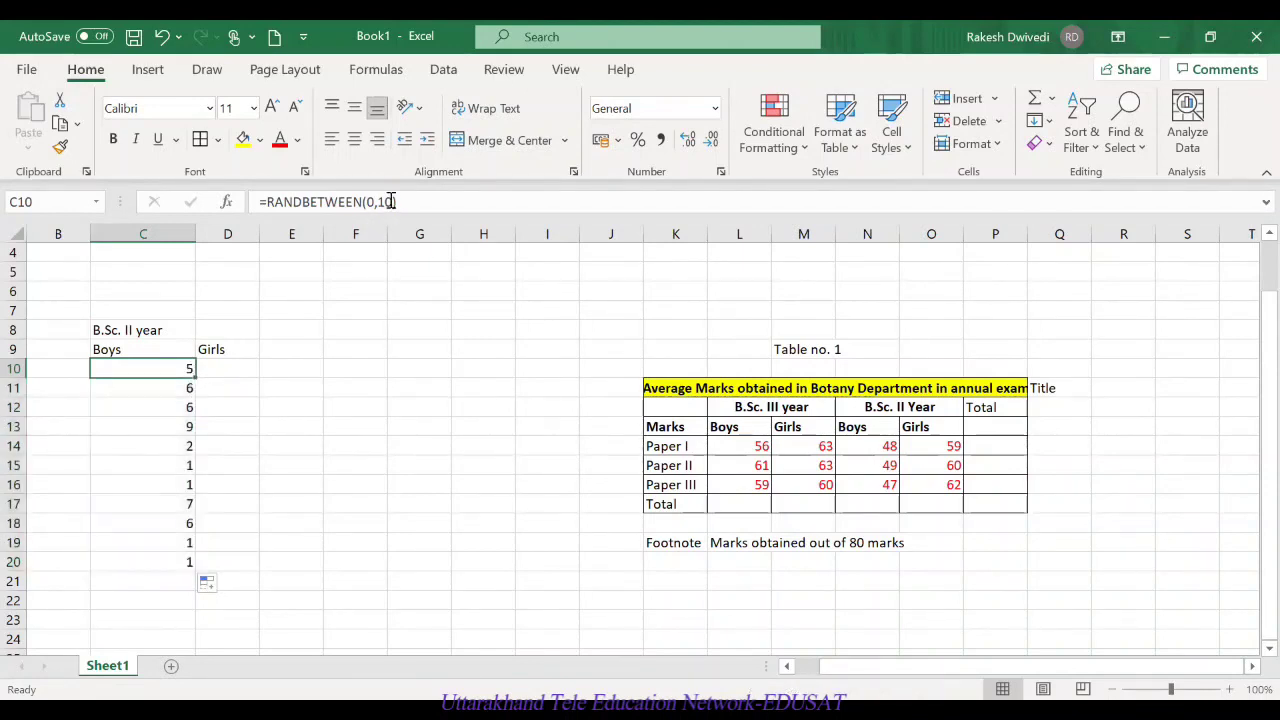
pyautogui.click(391, 201)
pyautogui.press('BackSpace')
pyautogui.press('BackSpace')
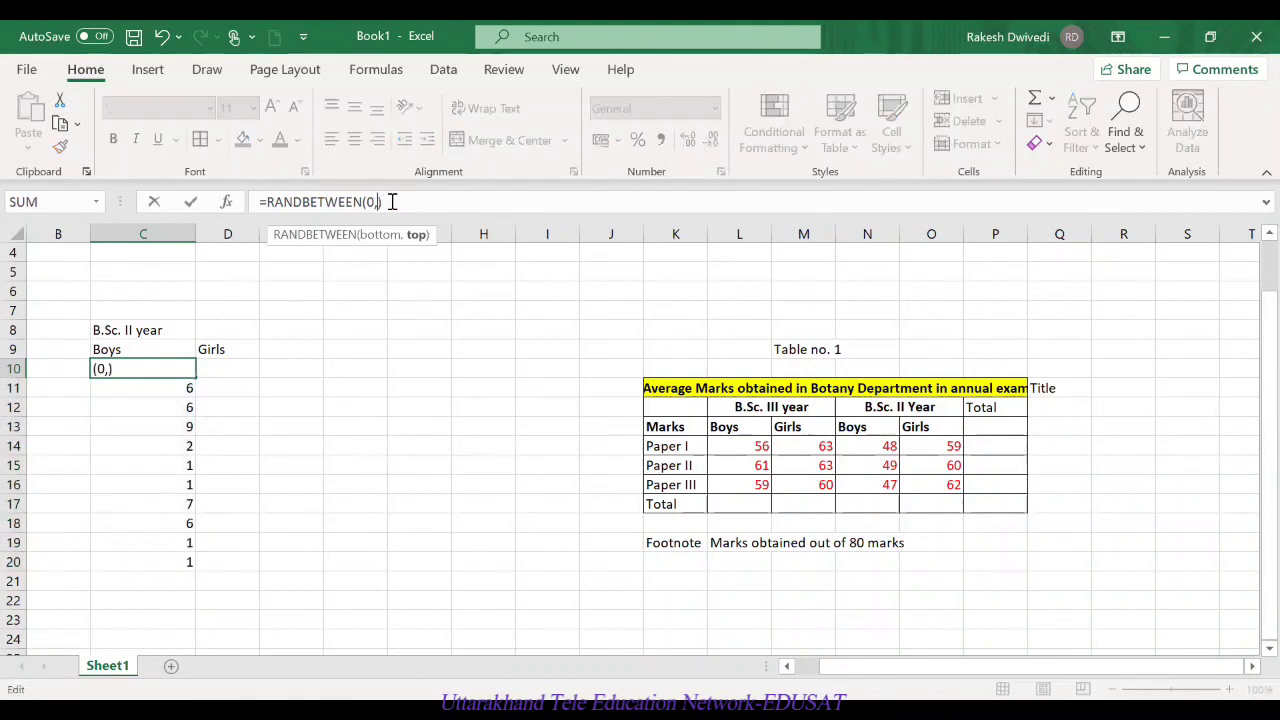
pyautogui.write('80')
pyautogui.press('Return')
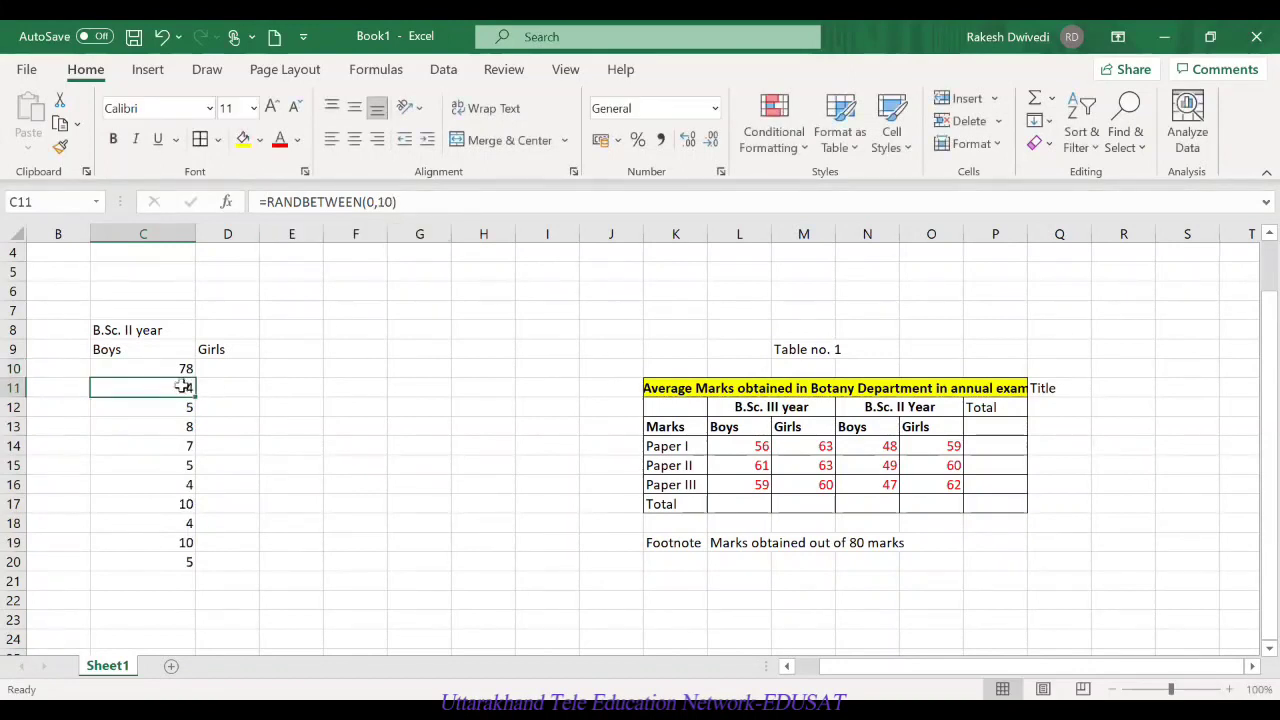
pyautogui.click(265, 599)
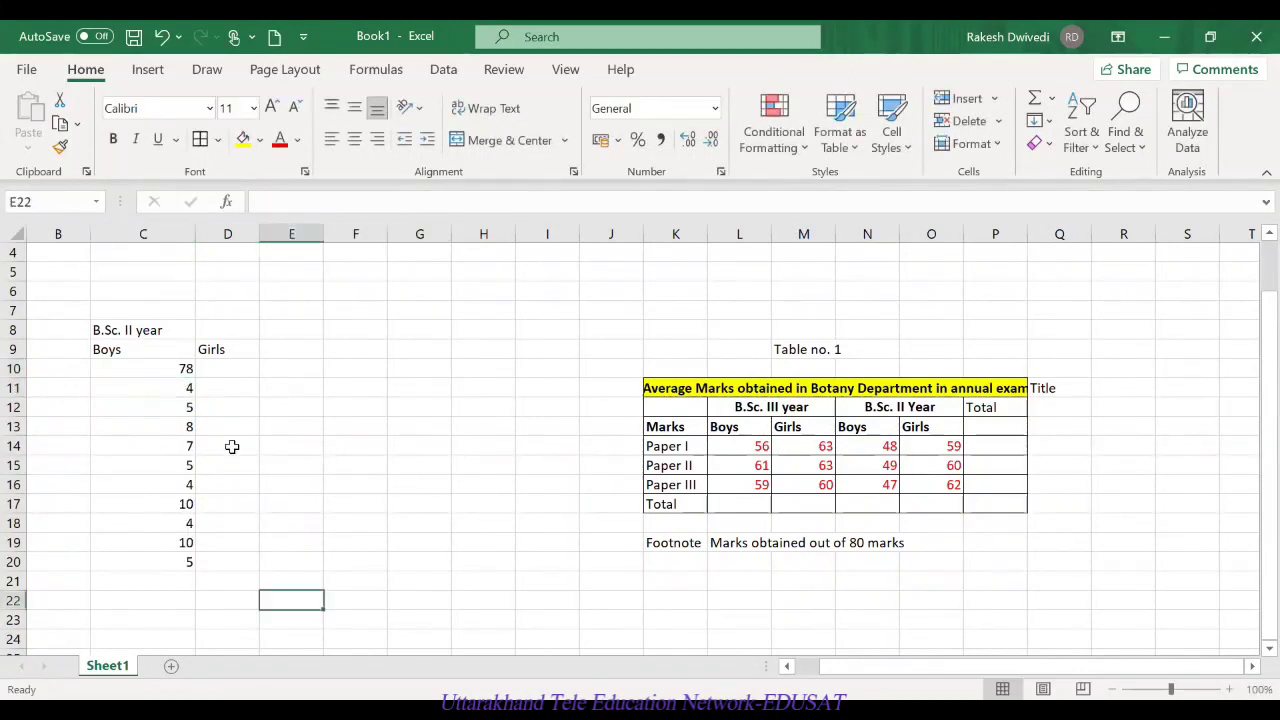
# Step: Enter =RANDBETWEEN(1,80) in D10 under the Girls heading
pyautogui.click(243, 371)
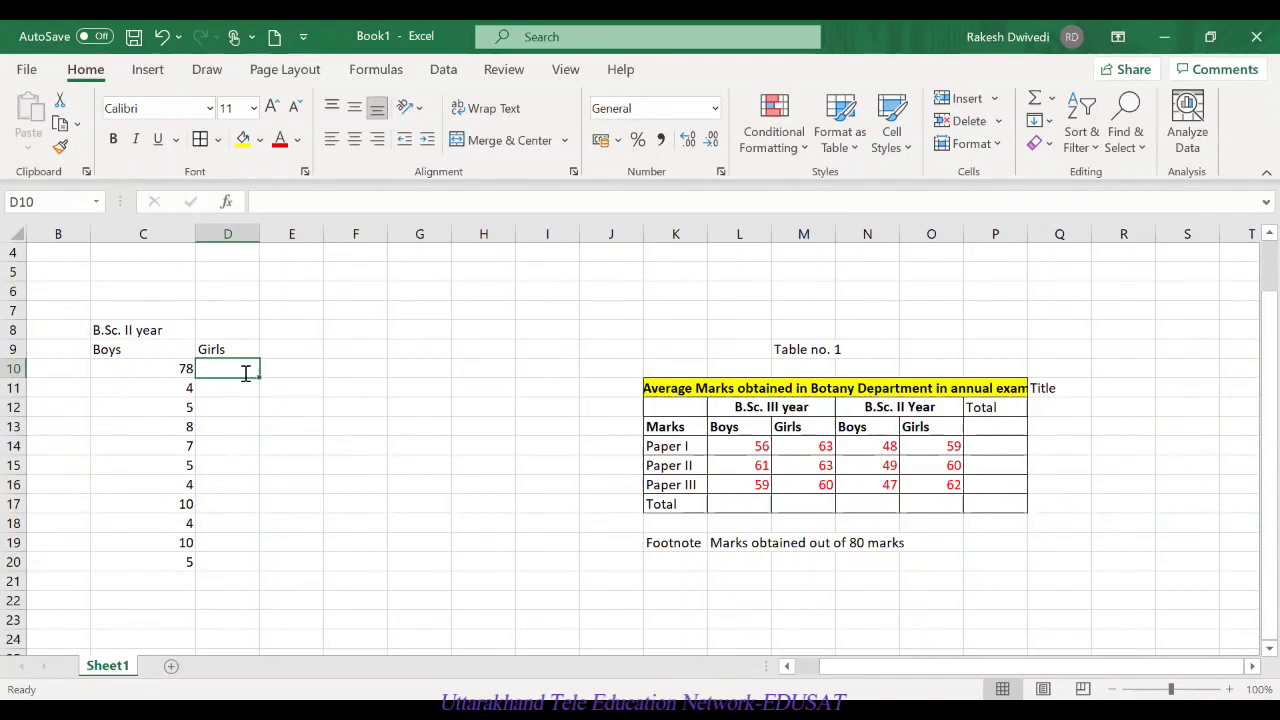
pyautogui.write('=rand')
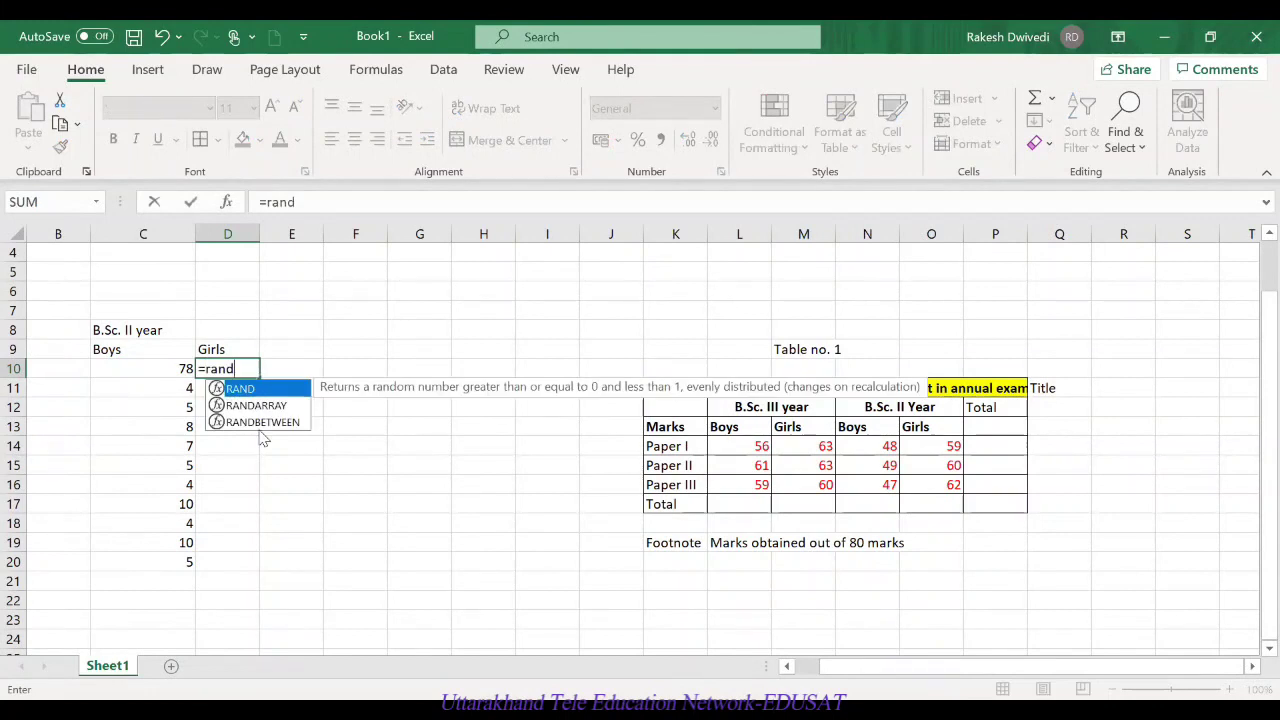
pyautogui.click(261, 422)
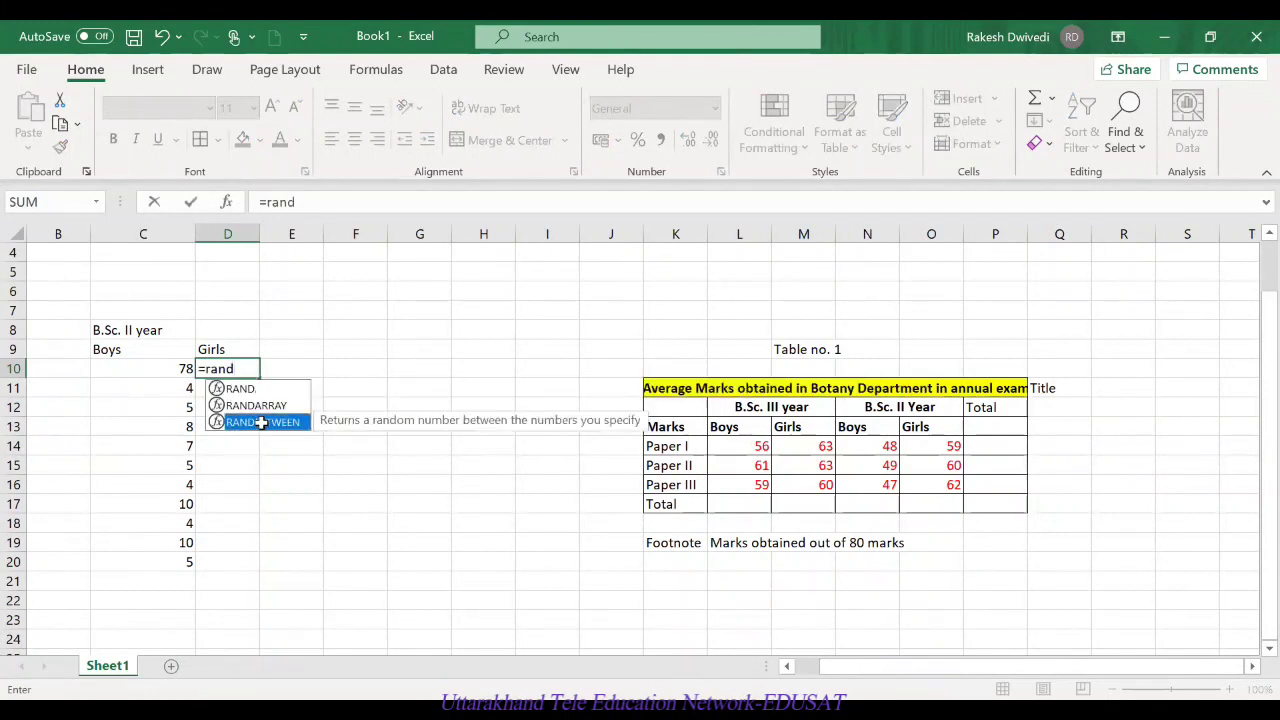
pyautogui.doubleClick(261, 422)
pyautogui.write('0')
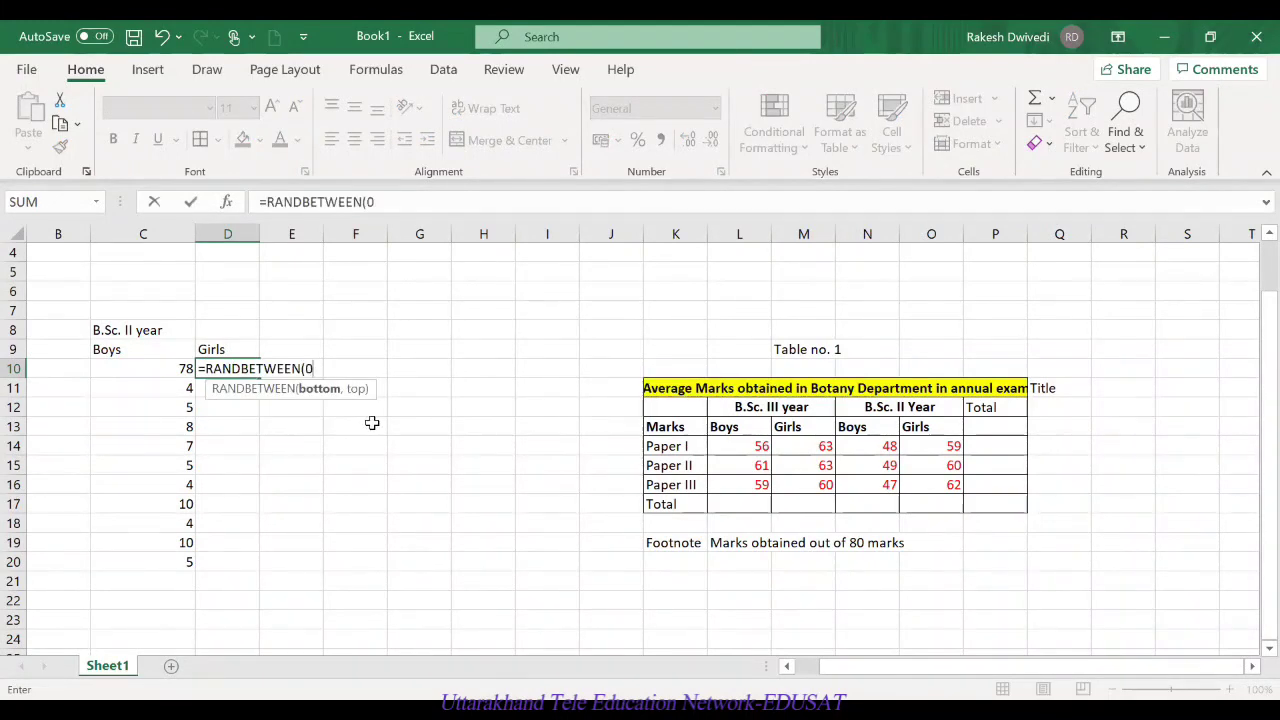
pyautogui.press('BackSpace')
pyautogui.write('1,80)')
pyautogui.press('Return')
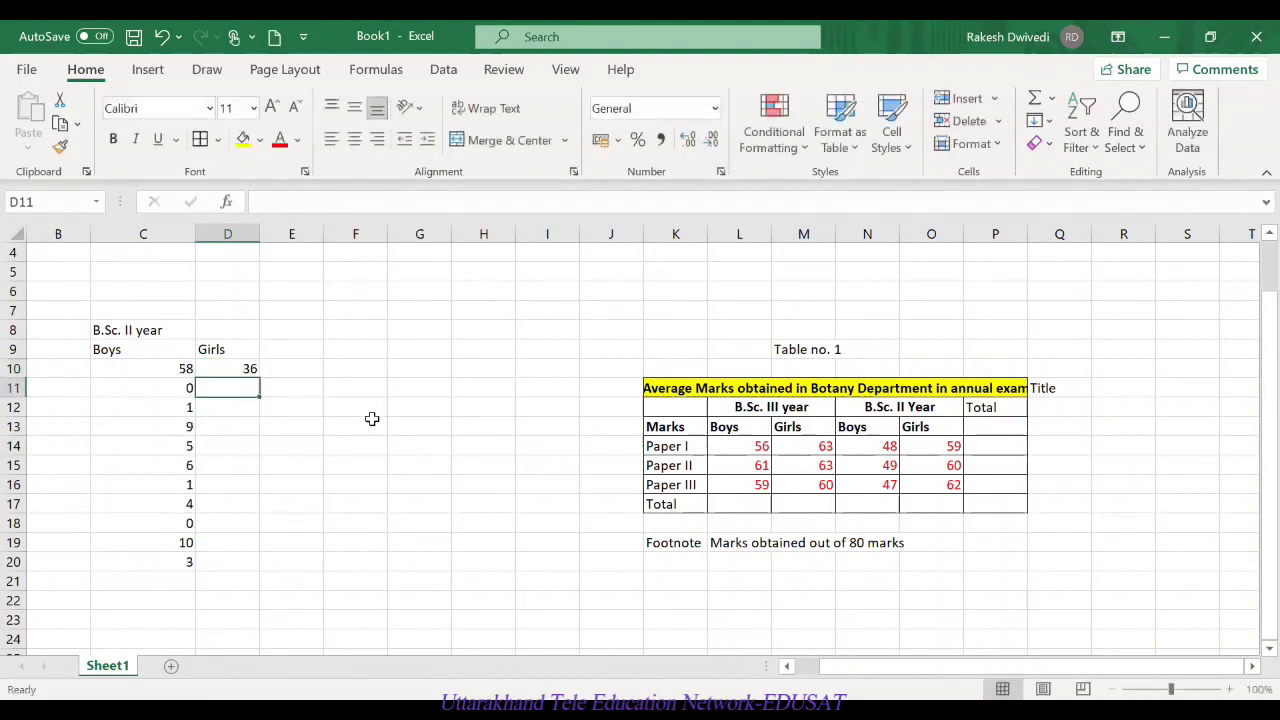
# Step: Fill the random-marks formula in D10 down the Girls column through D30
pyautogui.click(263, 370)
pyautogui.click(245, 368)
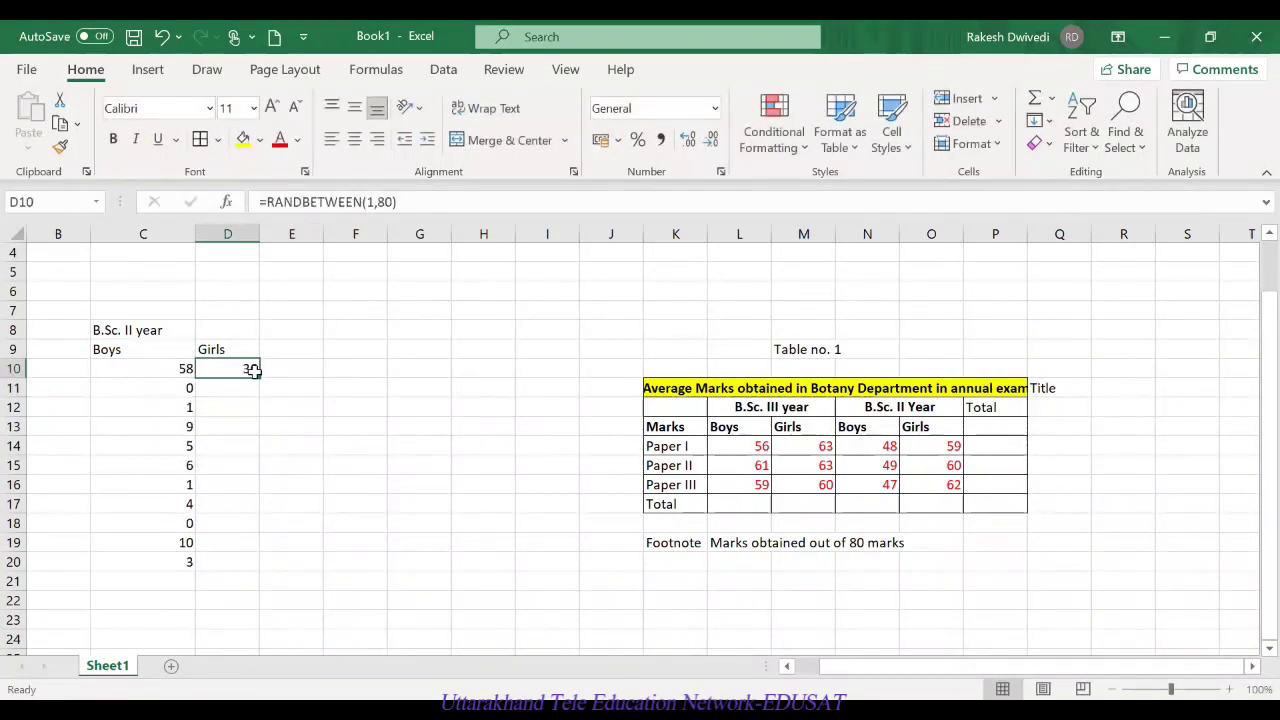
pyautogui.moveTo(259, 378); pyautogui.dragTo(260, 572)
pyautogui.moveTo(256, 655); pyautogui.dragTo(235, 564)
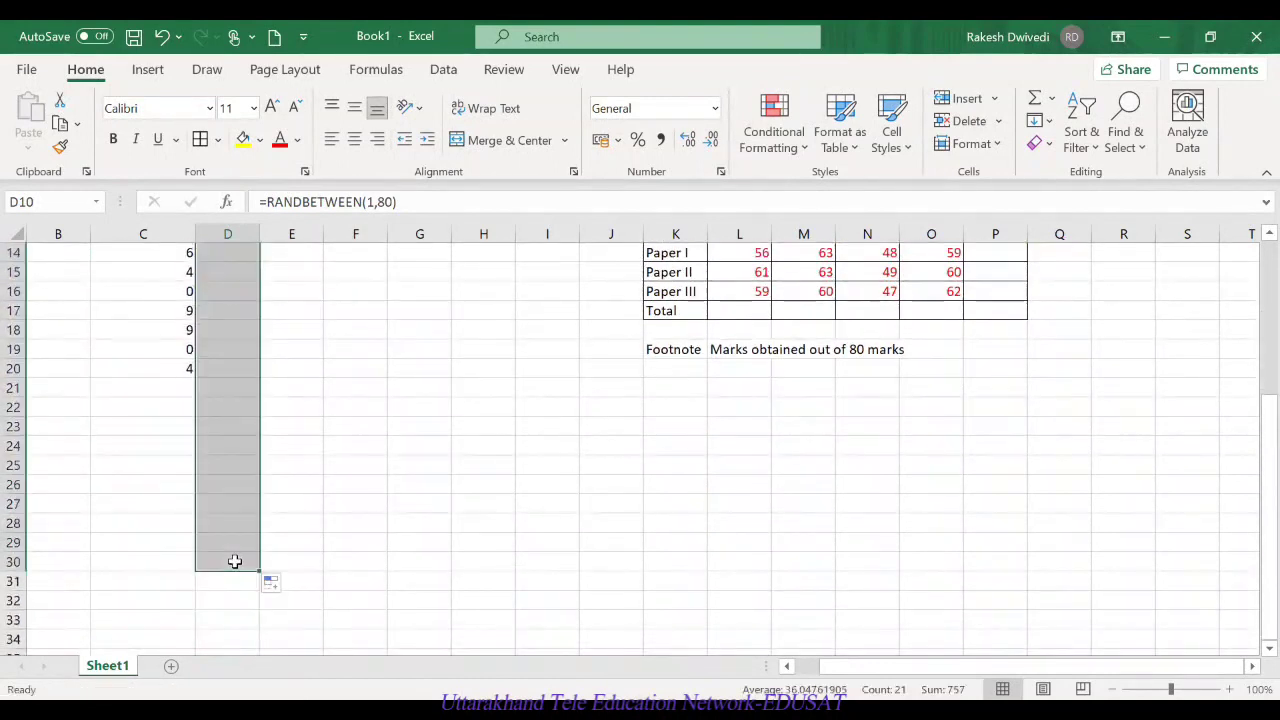
pyautogui.click(622, 539)
pyautogui.scroll(4, 620, 537)
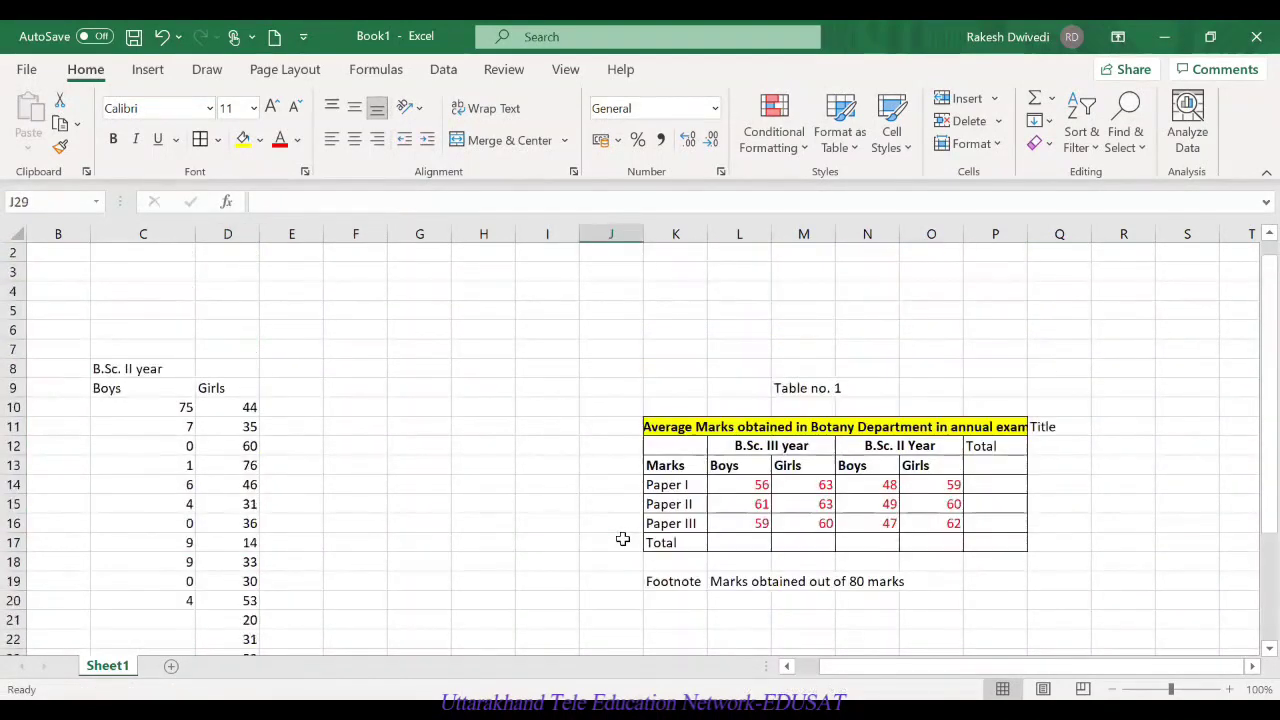
# Step: Merge and center the B.Sc. II year heading across C8:D8 above the Boys and Girls columns
pyautogui.scroll(-3, 334, 574)
pyautogui.scroll(-3, 290, 530)
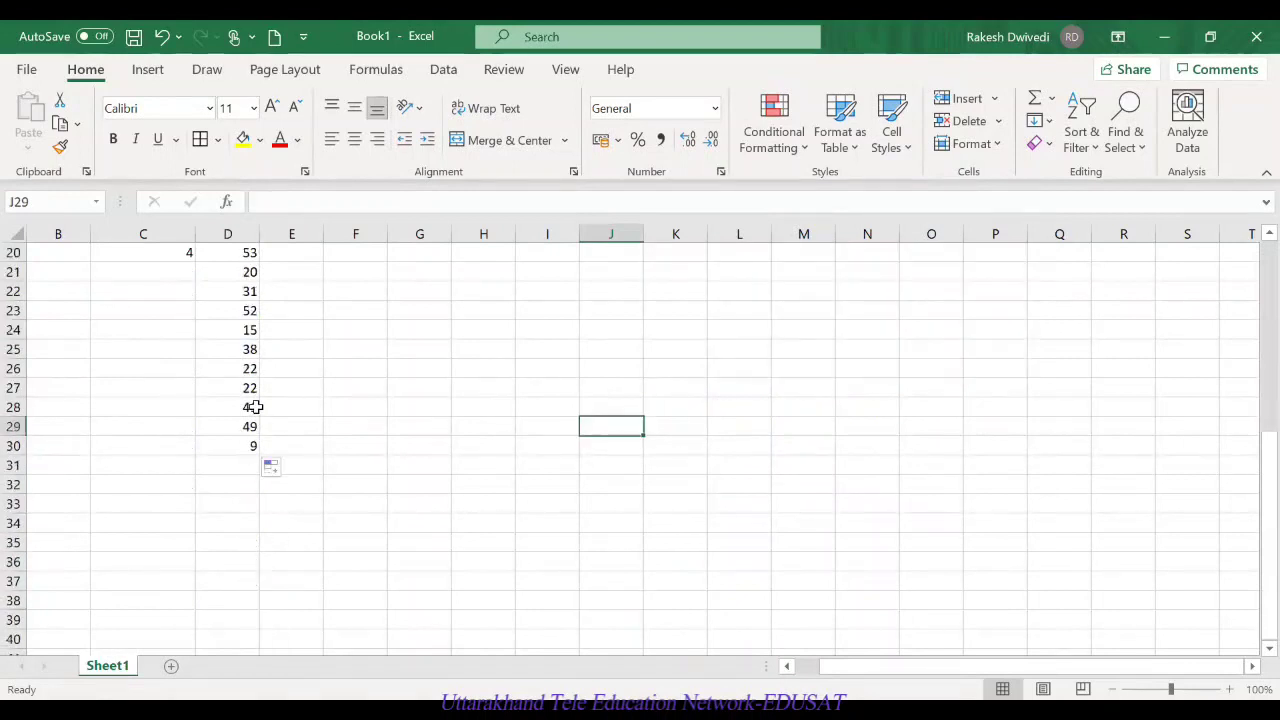
pyautogui.scroll(4, 251, 400)
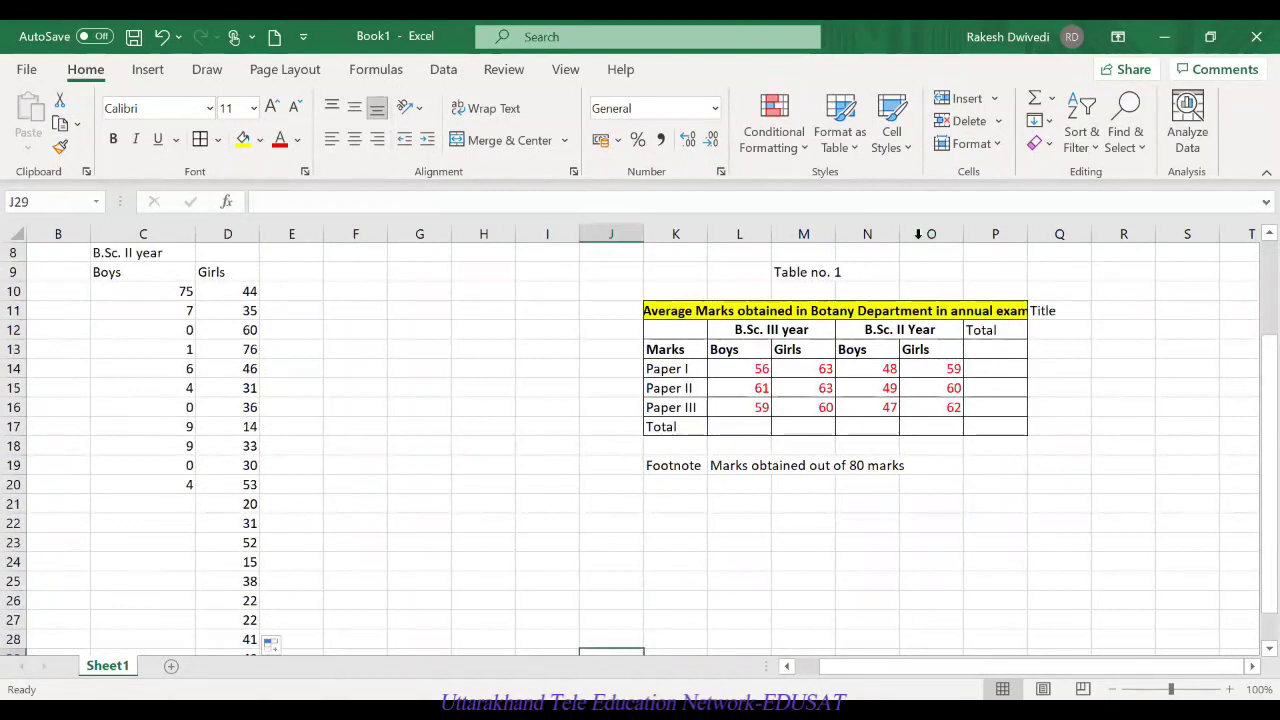
pyautogui.click(820, 370)
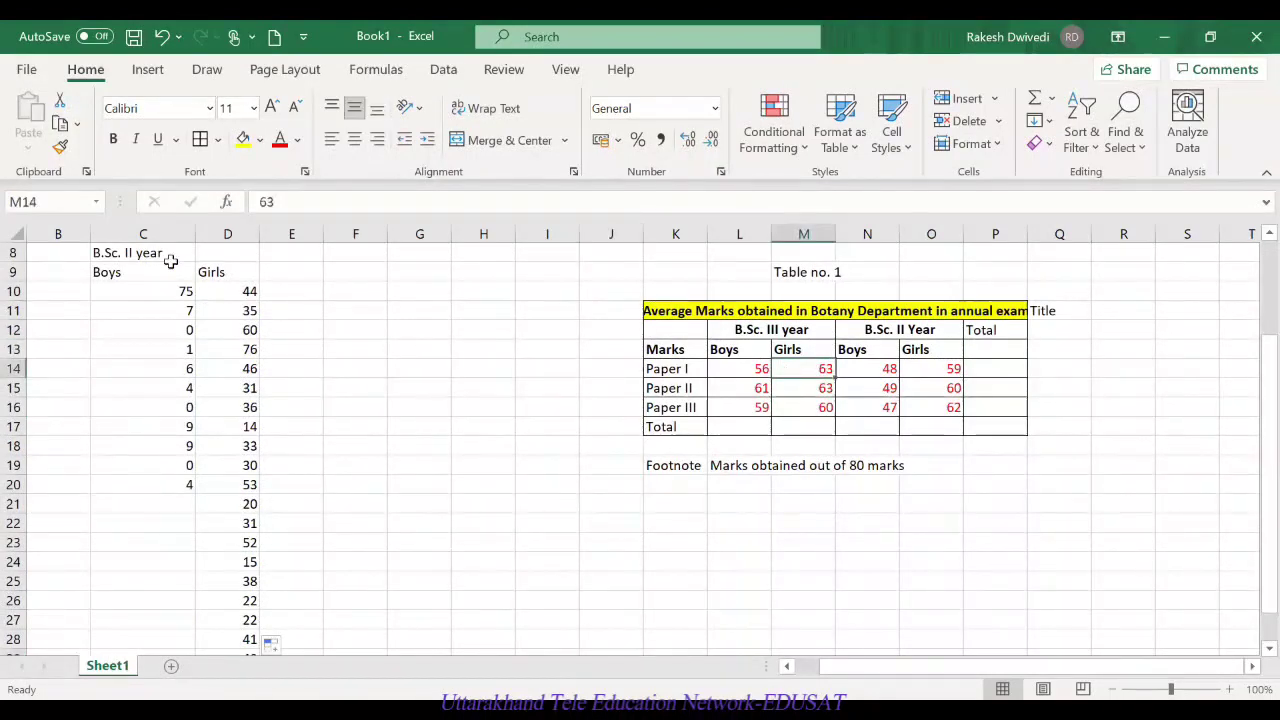
pyautogui.moveTo(157, 252); pyautogui.dragTo(222, 247)
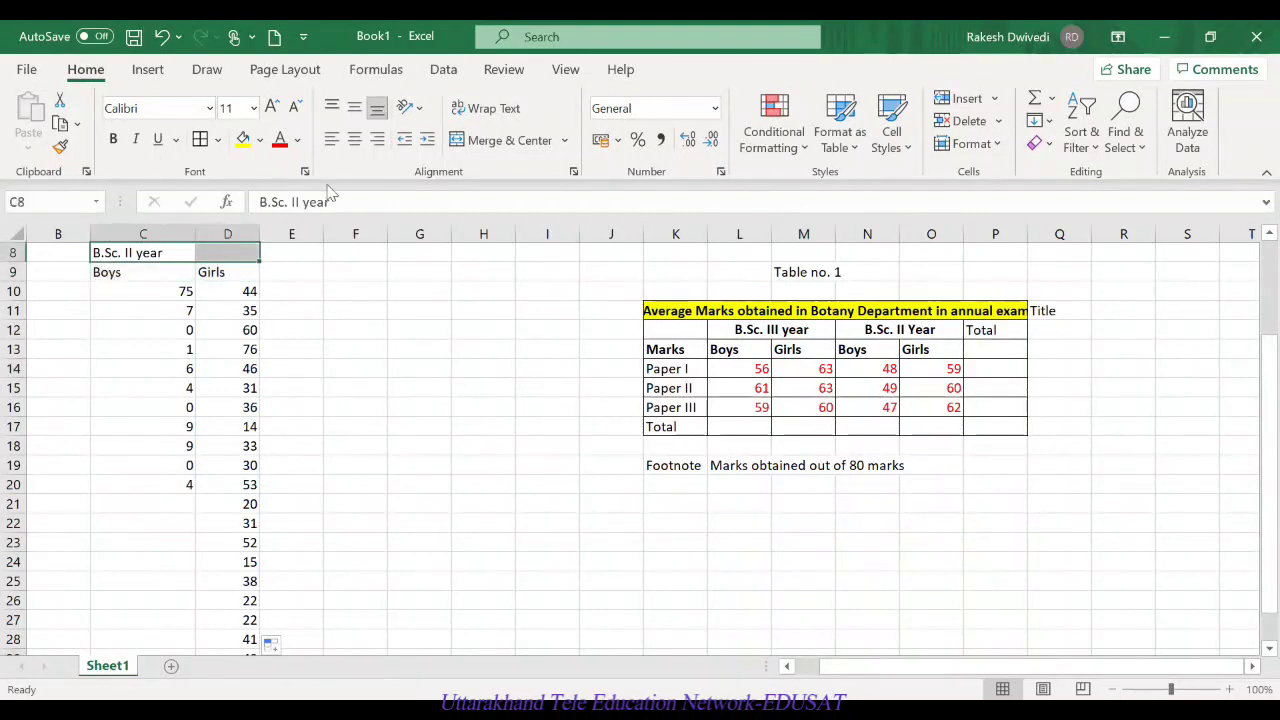
pyautogui.click(518, 150)
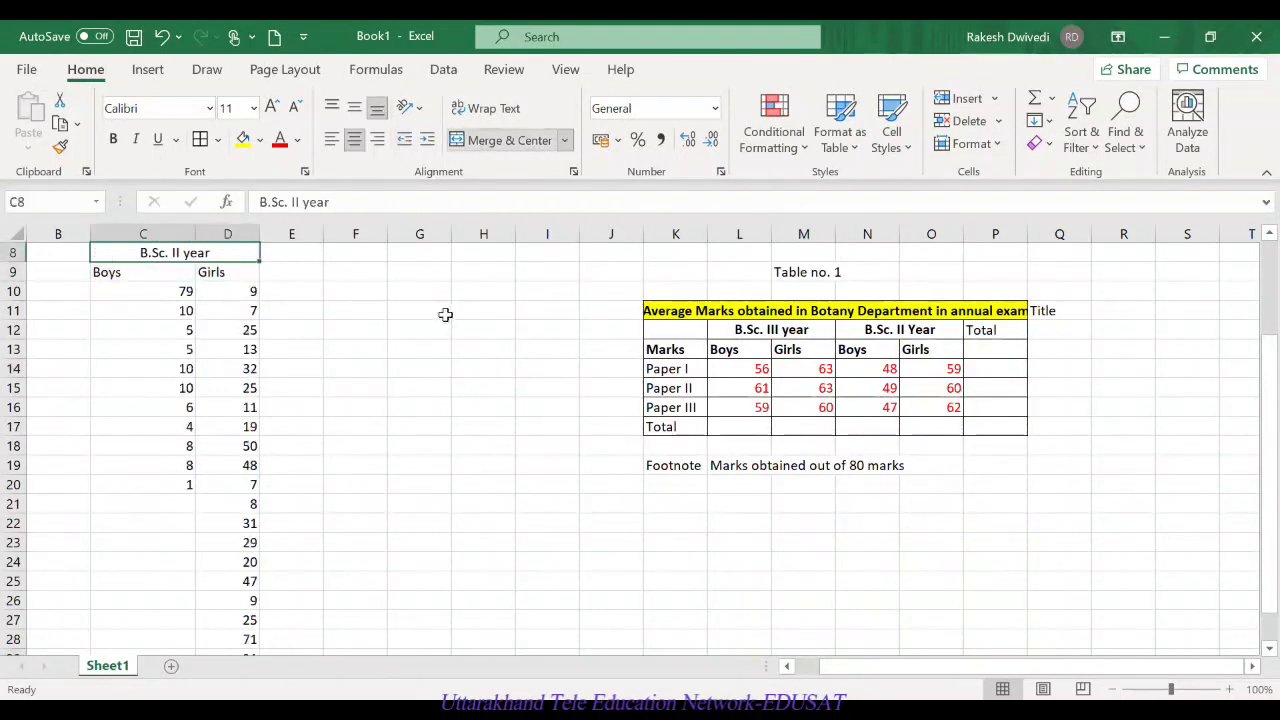
# Step: Enter B.Sc. III year in E8 and copy the Boys and Girls headings from C9:D9 into E9:F9
pyautogui.click(321, 252)
pyautogui.write('B.Sc. II')
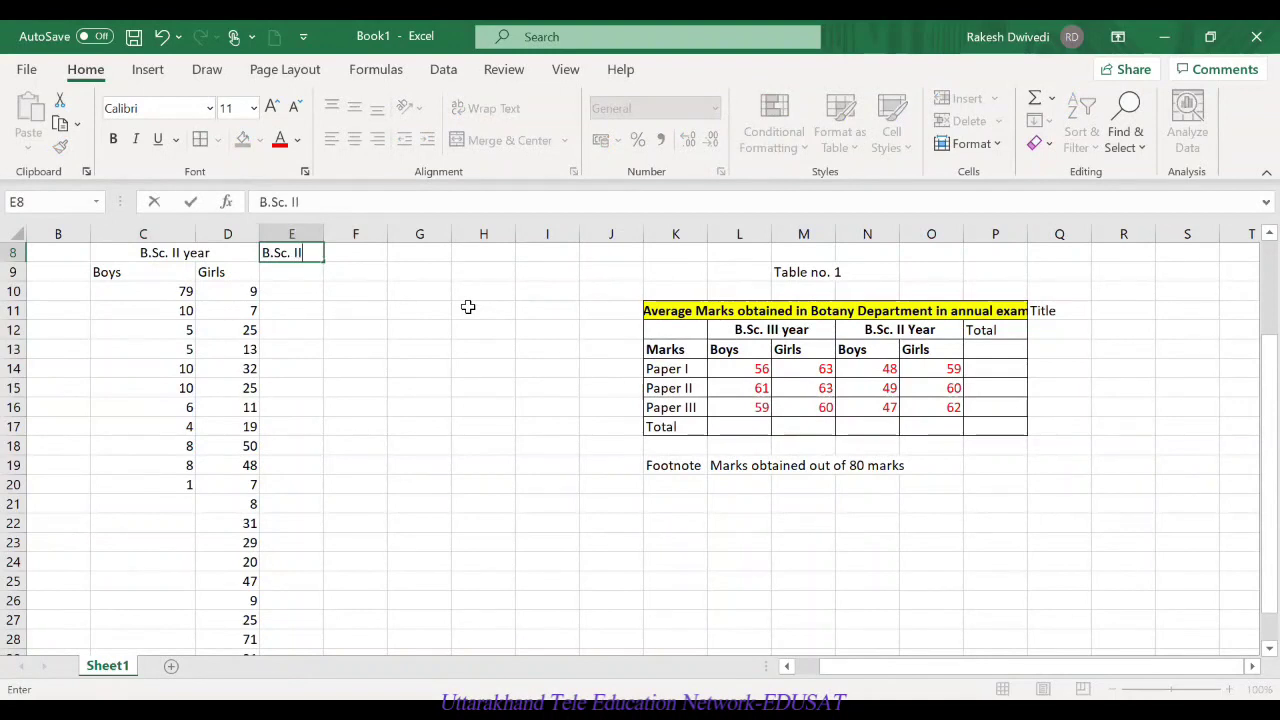
pyautogui.write('I year')
pyautogui.moveTo(140, 270); pyautogui.dragTo(332, 275)
pyautogui.hotkey('ctrl', 'c')
pyautogui.hotkey('ctrl', 'v')
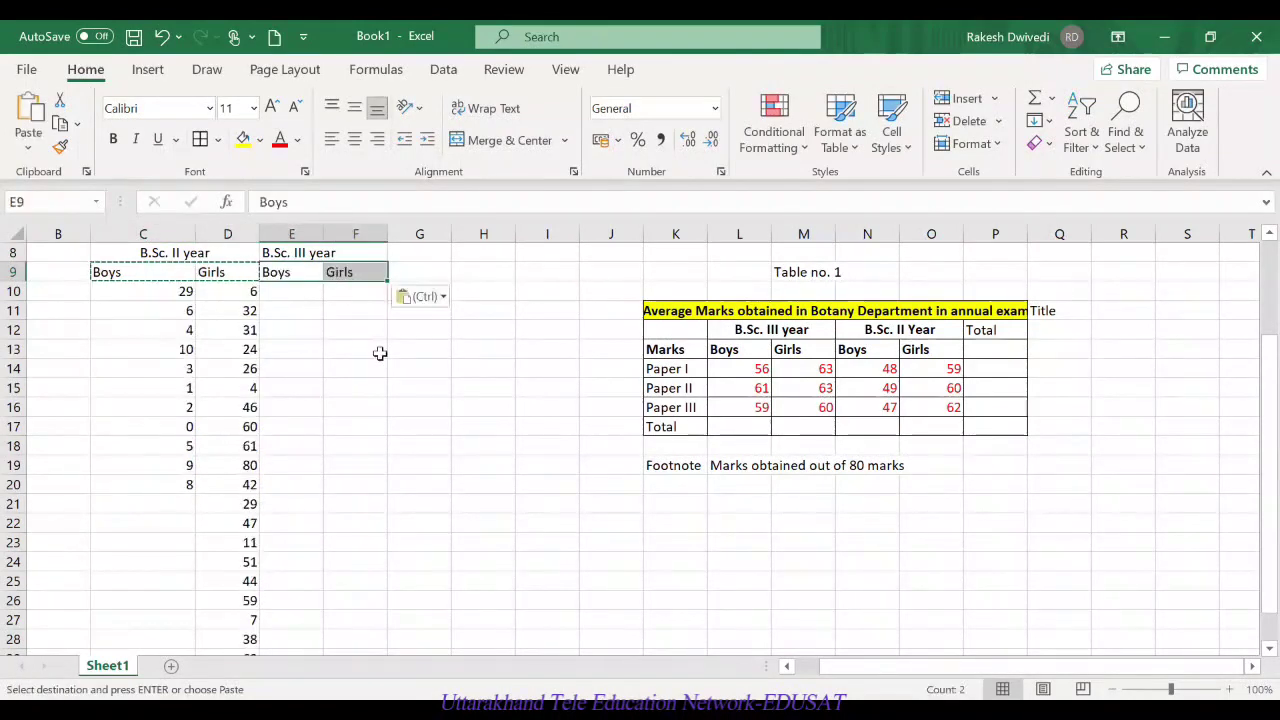
# Step: Enter the letter d in cell G17
pyautogui.click(377, 350)
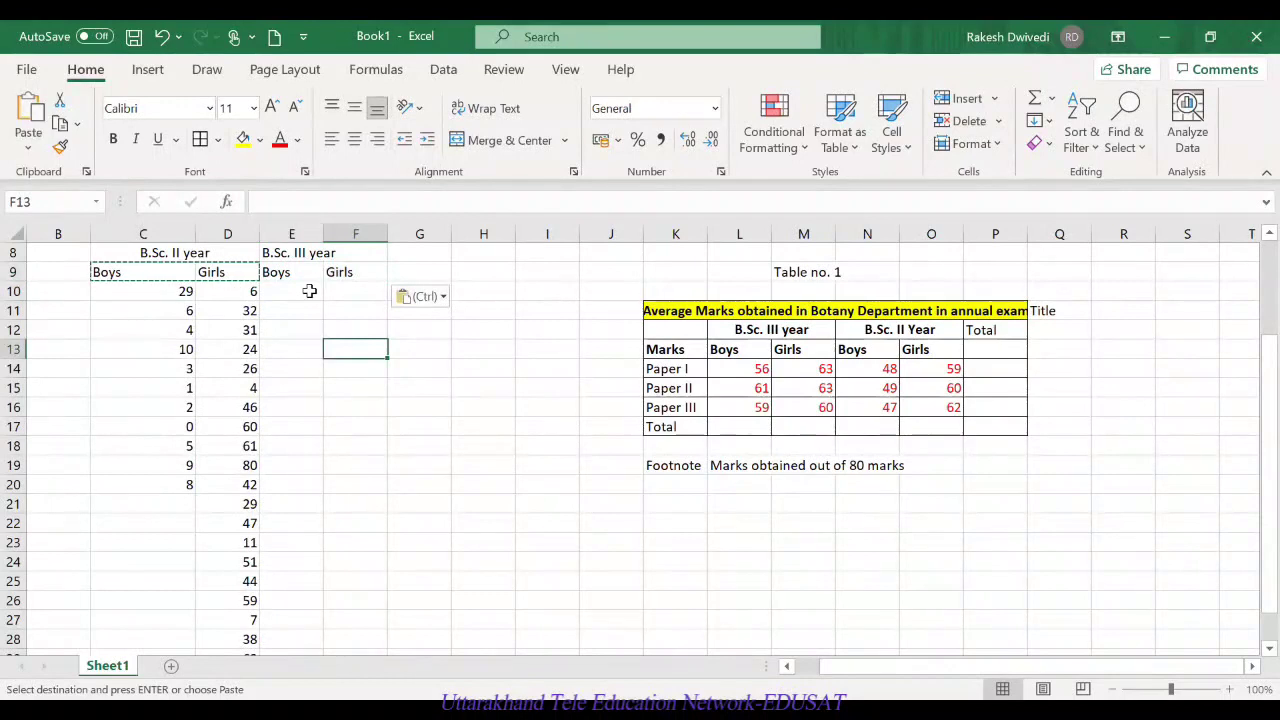
pyautogui.click(310, 291)
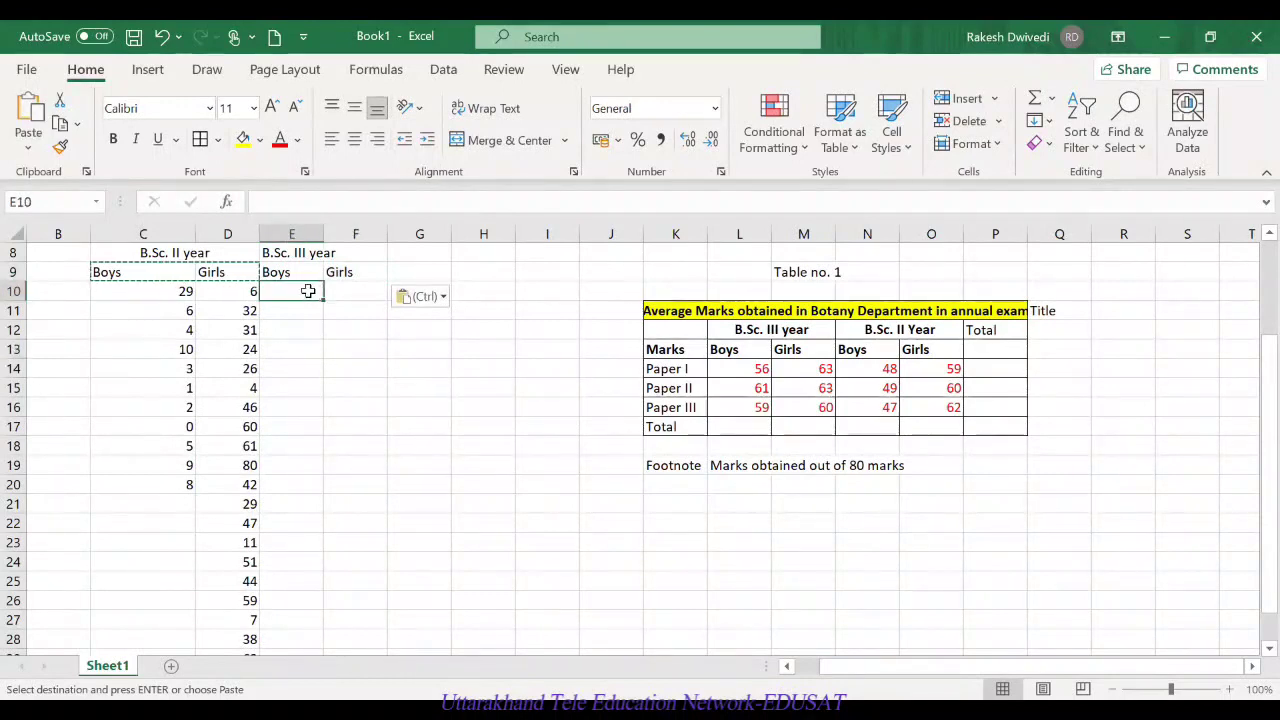
pyautogui.click(446, 418)
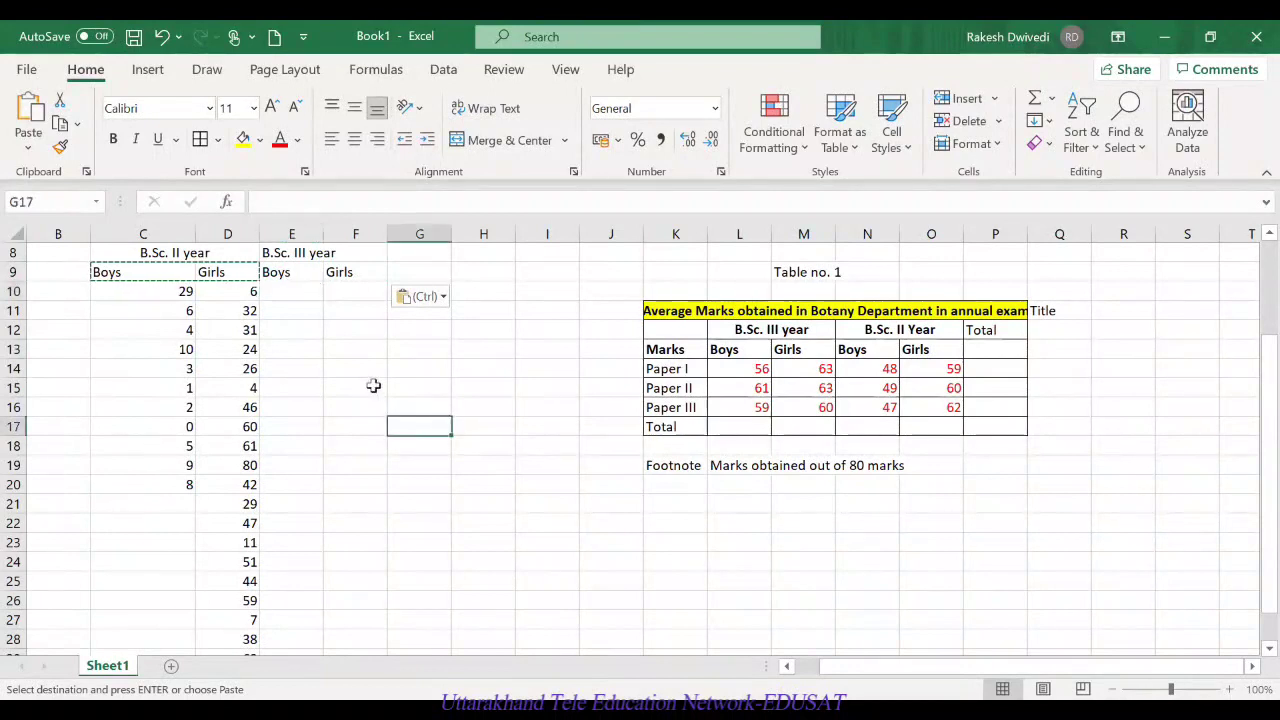
pyautogui.write('d')
# Step: Try to enter =RANDBETWEEN(0-80) in E10 under the B.Sc. III year Boys heading
pyautogui.click(283, 297)
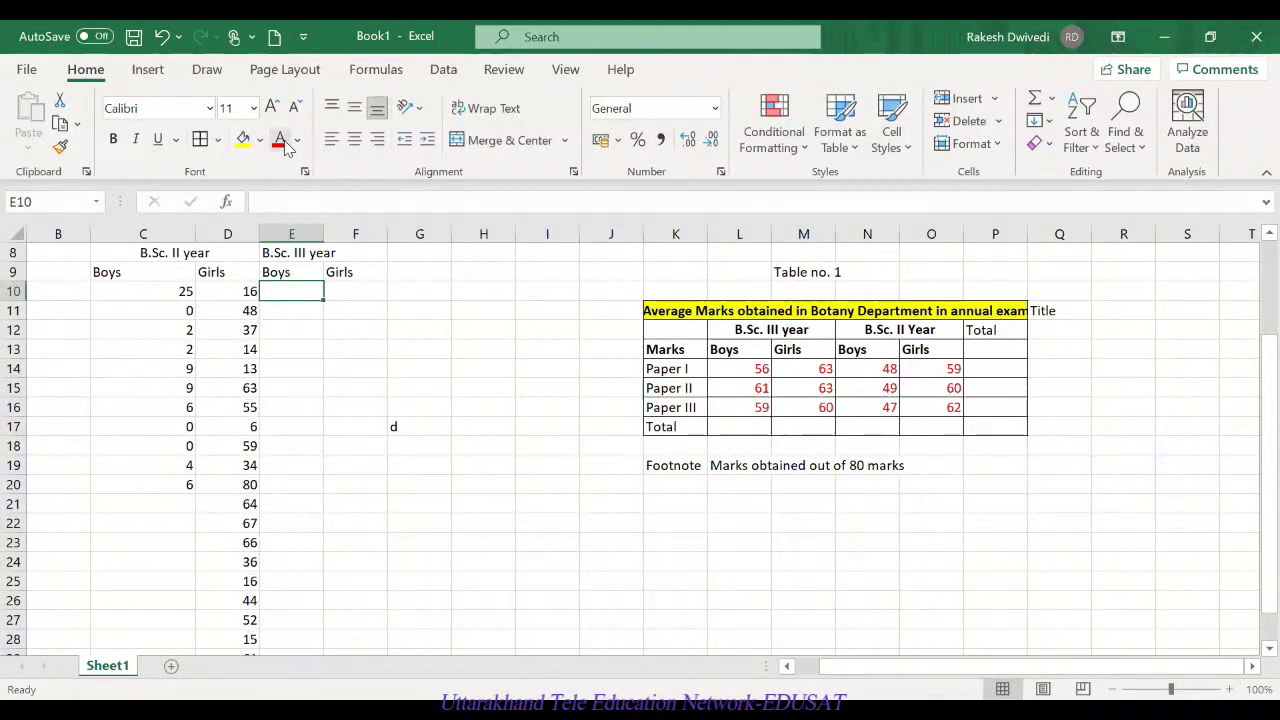
pyautogui.write('=')
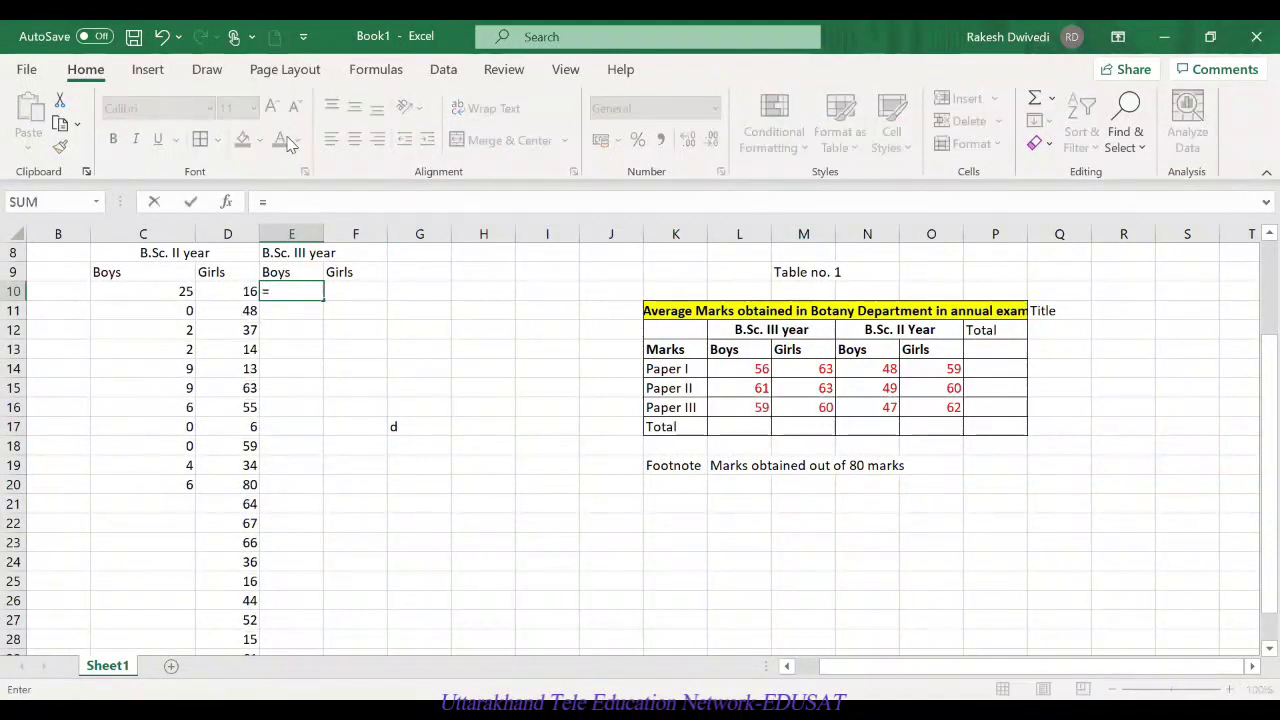
pyautogui.write('Rand')
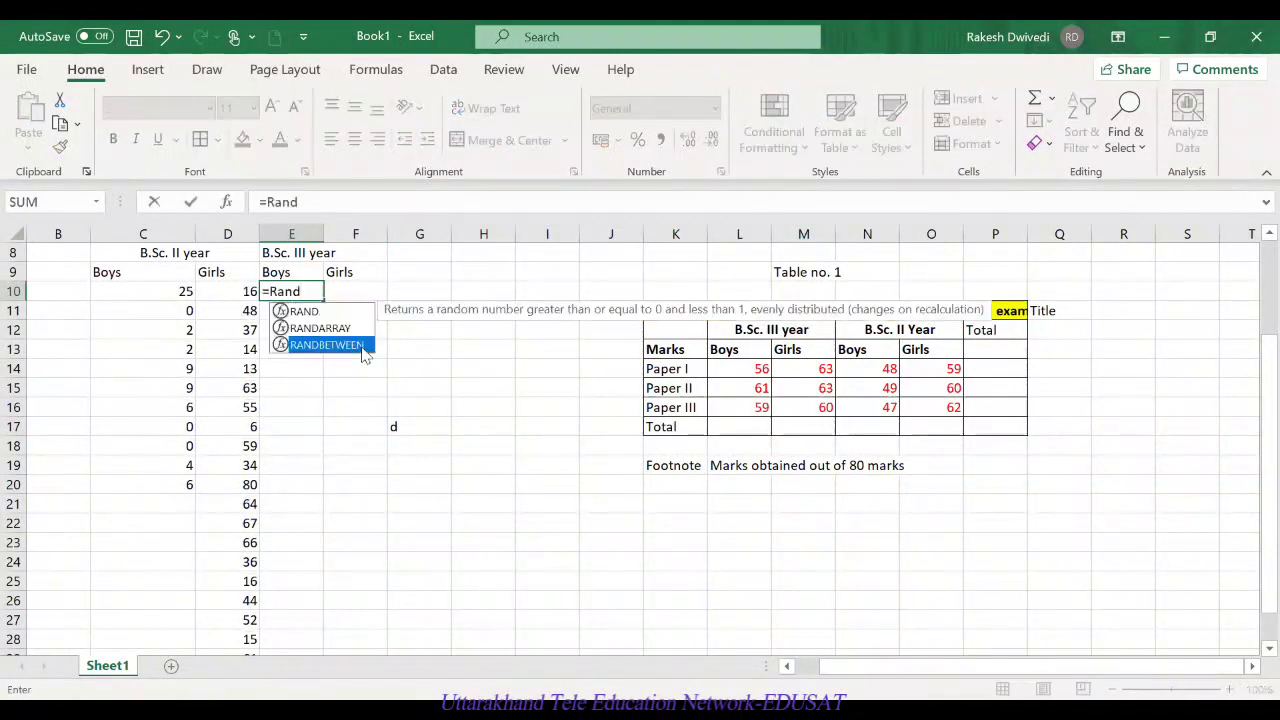
pyautogui.doubleClick(330, 345)
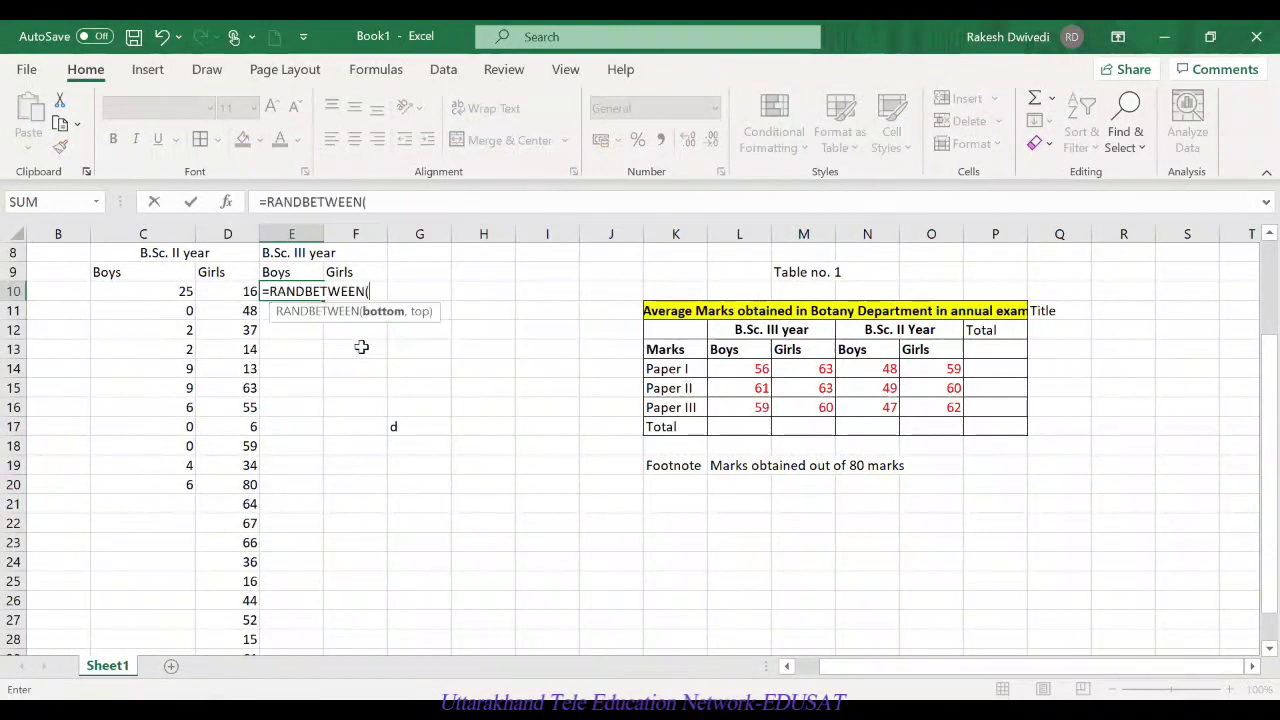
pyautogui.write('0-80')
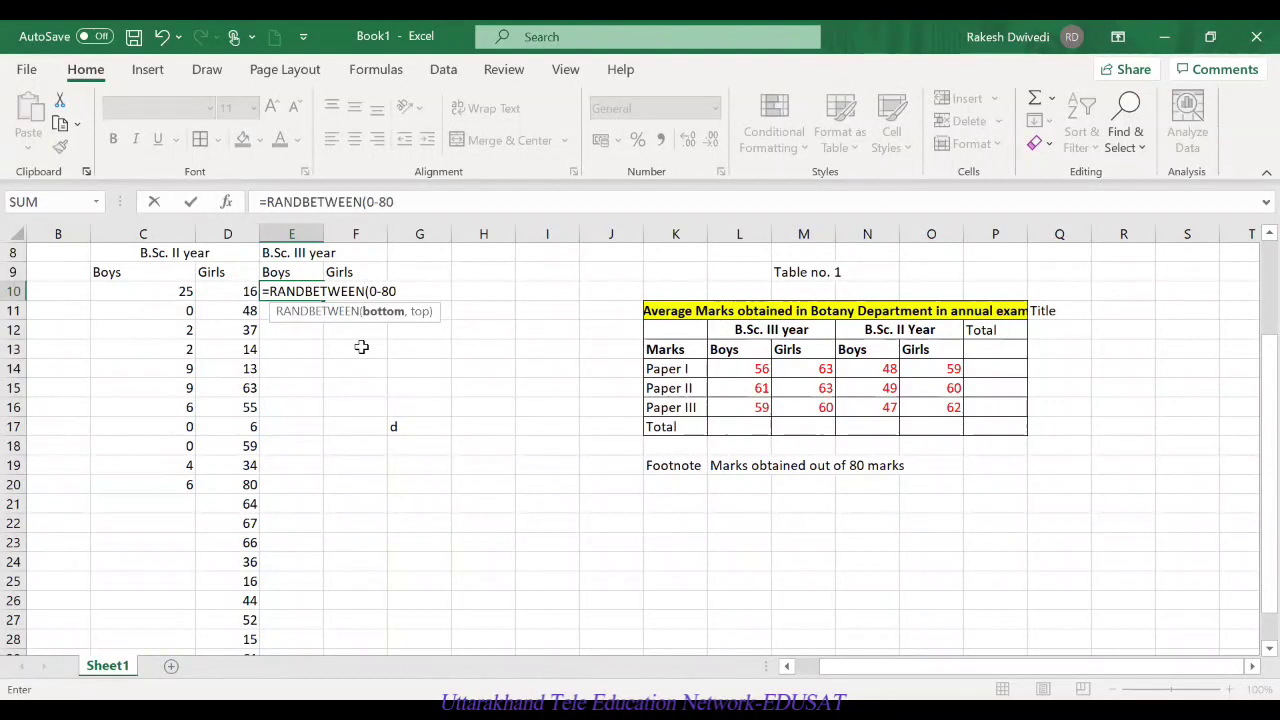
pyautogui.write(')')
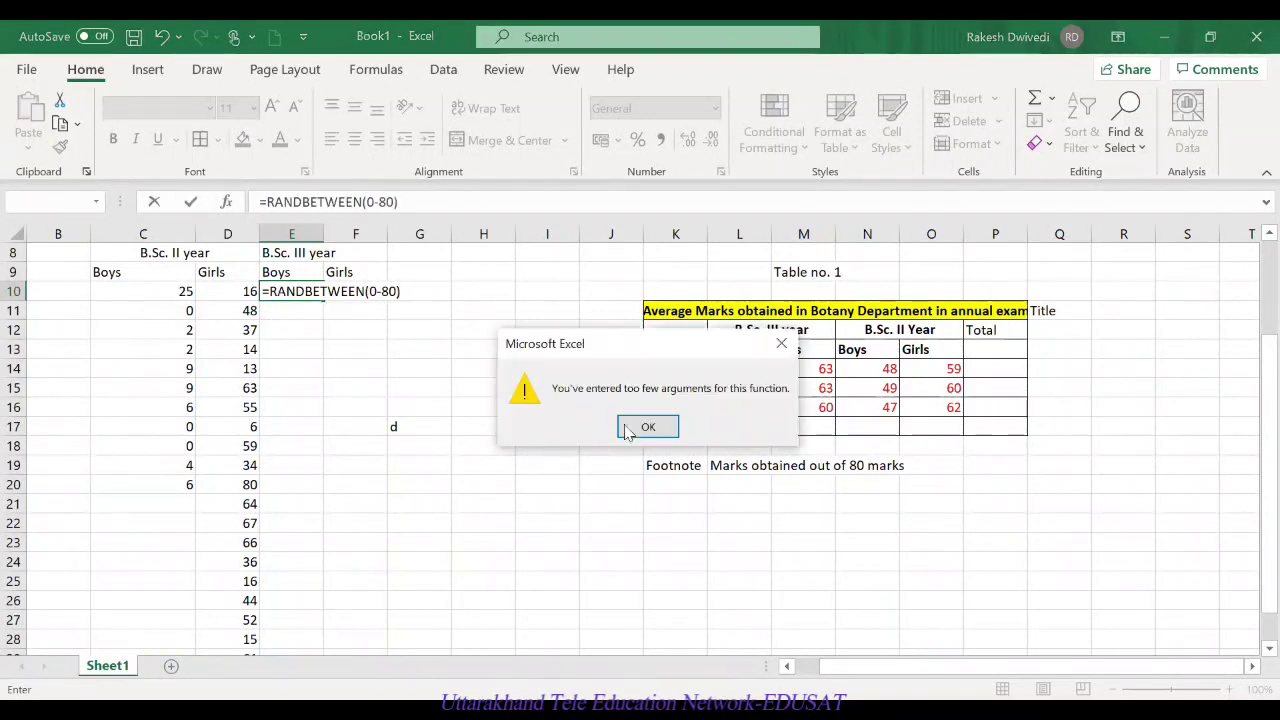
pyautogui.click(636, 423)
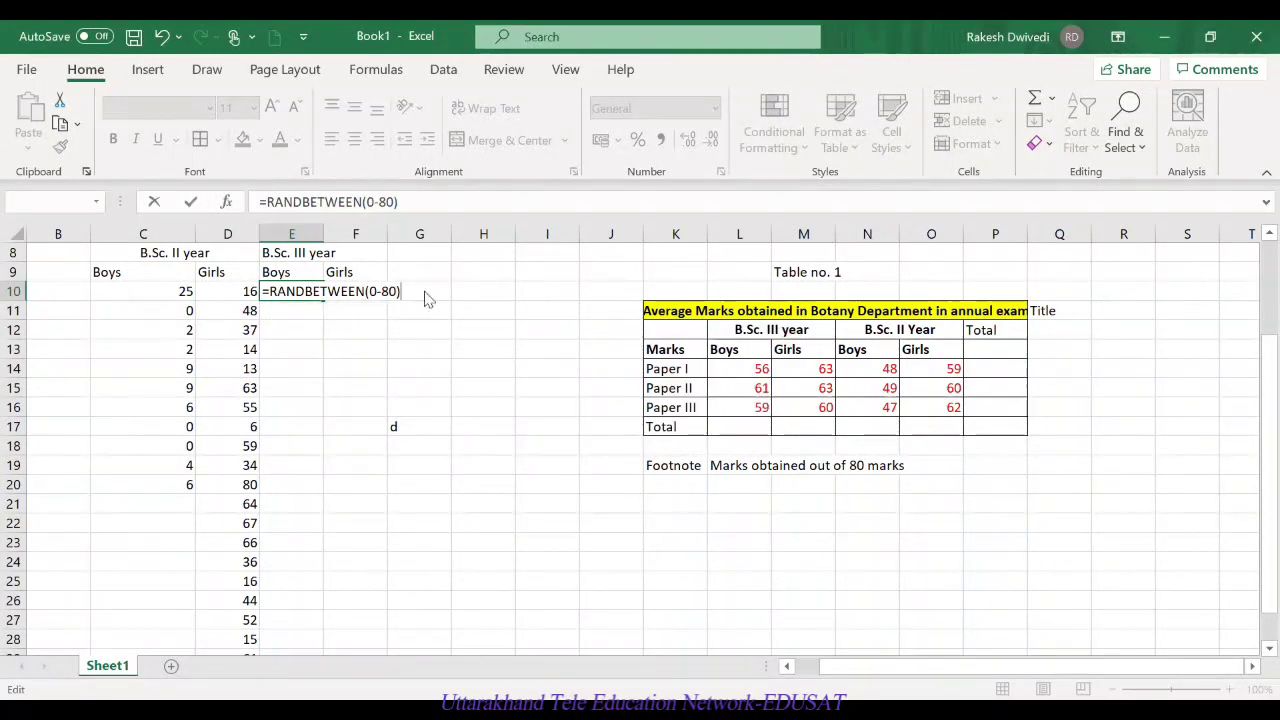
pyautogui.press('Return')
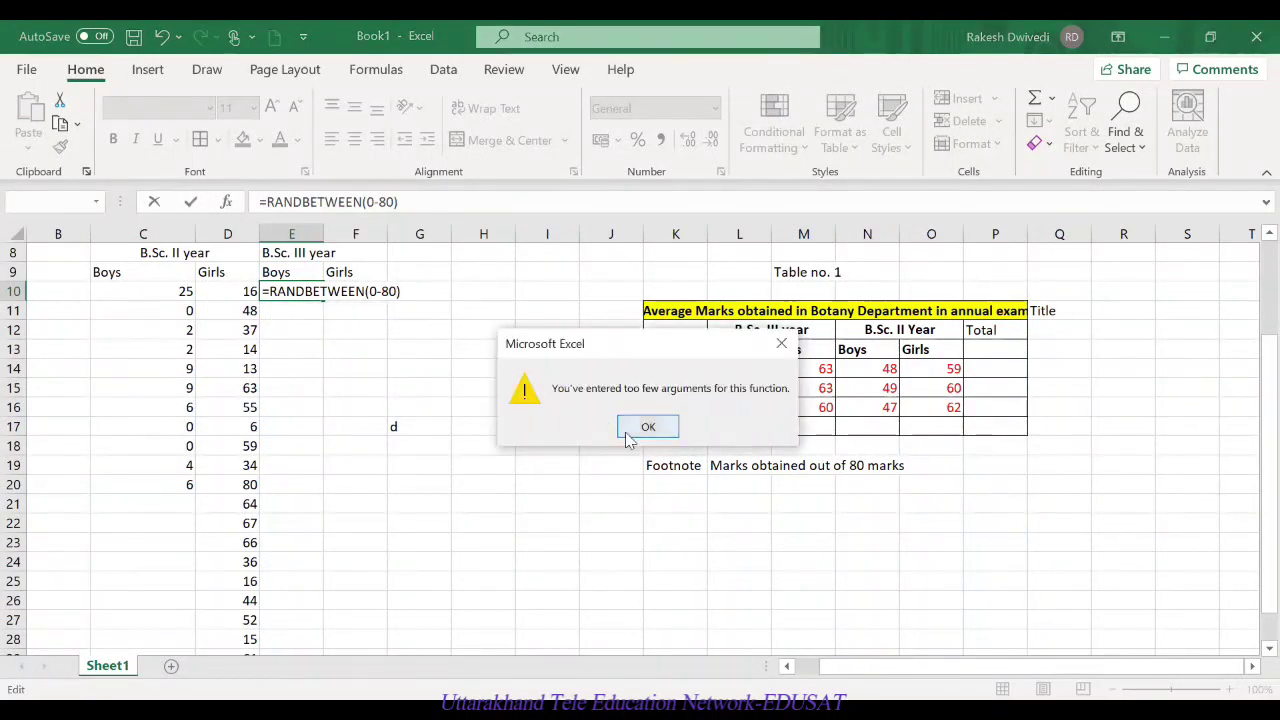
pyautogui.press('Return')
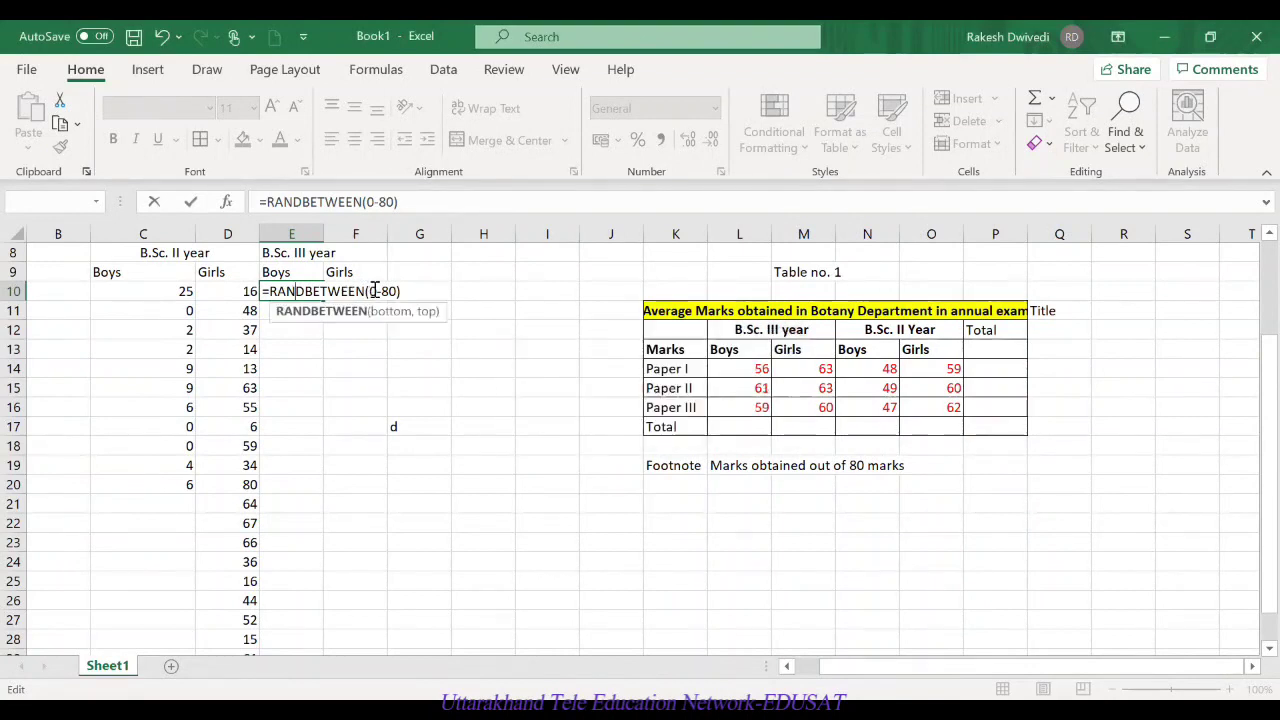
# Step: Change the 0 in the E10 formula to 1 and try to enter =RANDBETWEEN(1-80)
pyautogui.click(377, 290)
pyautogui.press('BackSpace')
pyautogui.write('1')
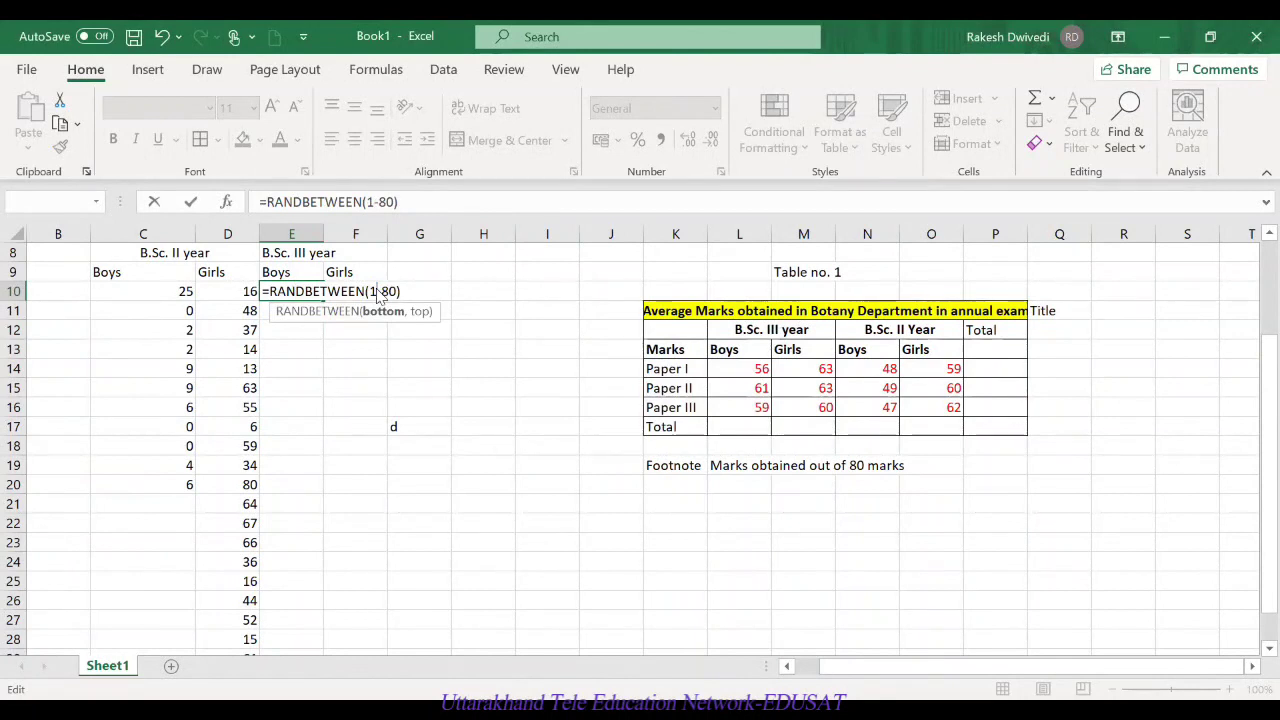
pyautogui.press('Return')
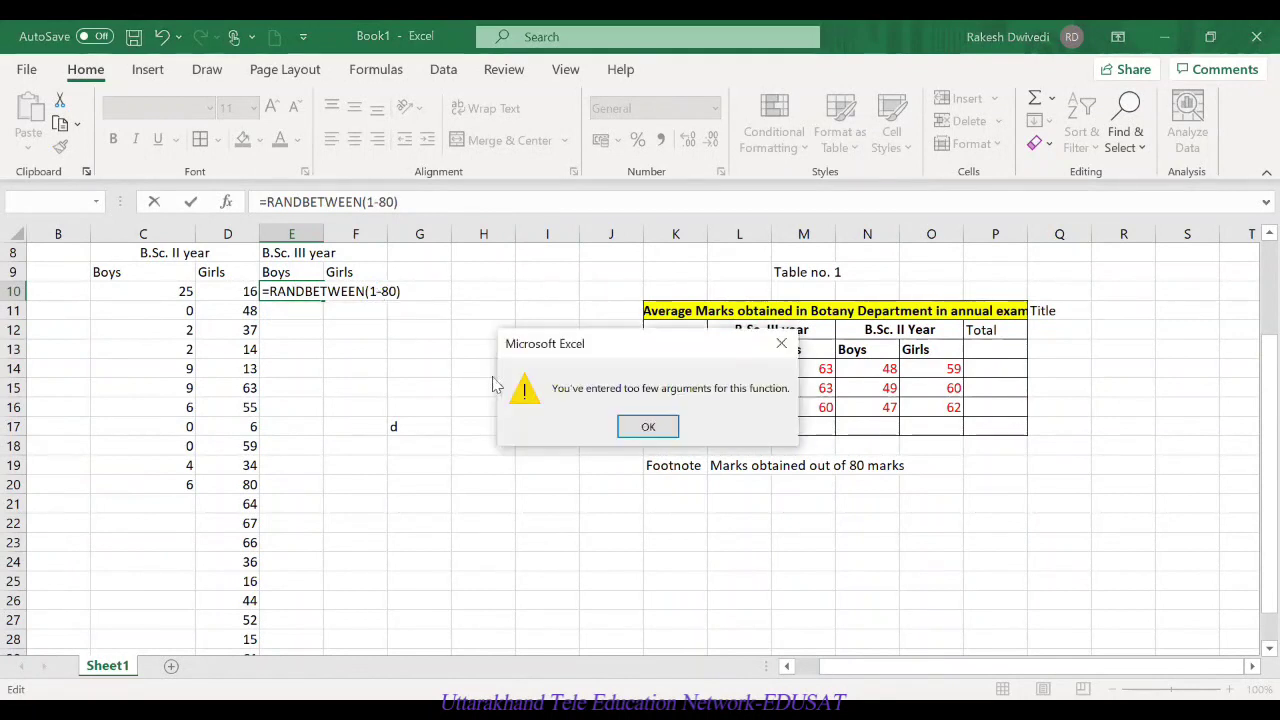
pyautogui.press('Return')
pyautogui.click(479, 308)
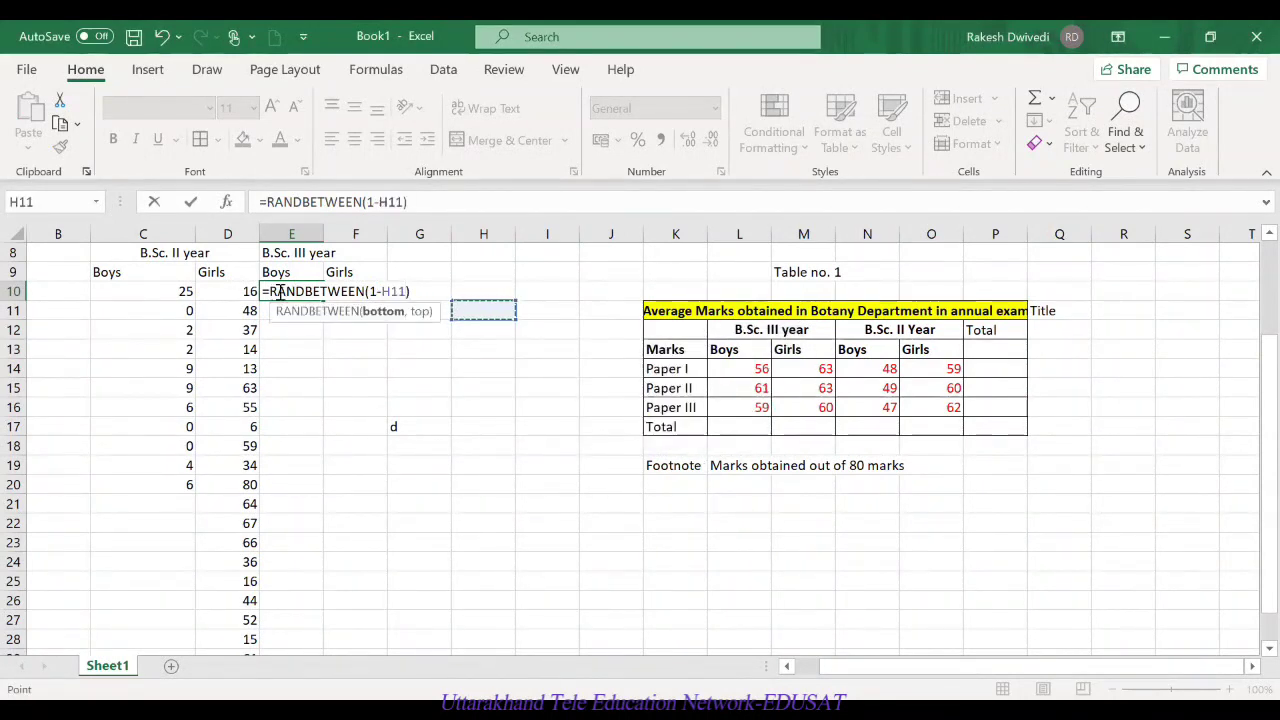
# Step: Delete the entire faulty formula from E10
pyautogui.click(280, 292)
pyautogui.press('Delete')
pyautogui.press('Delete')
pyautogui.press('Delete')
pyautogui.press('Delete')
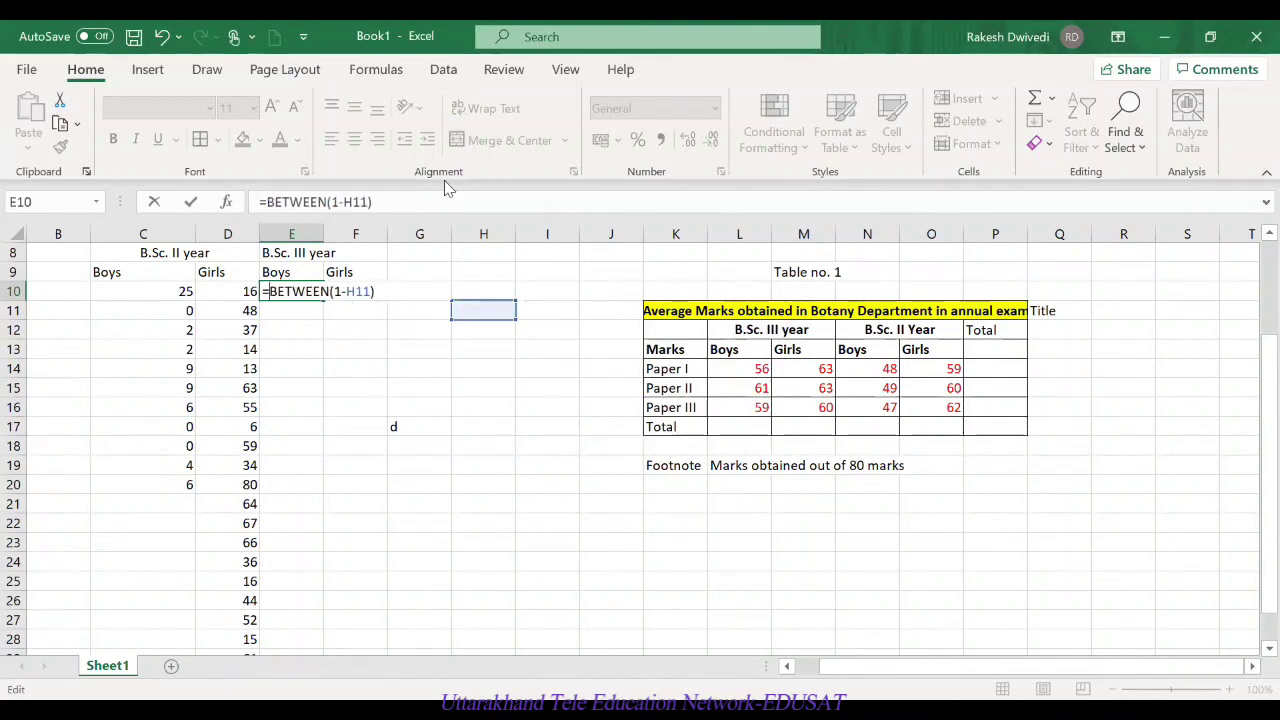
pyautogui.press('Delete')
pyautogui.press('Delete')
pyautogui.press('Delete')
pyautogui.press('Delete')
pyautogui.press('Delete')
pyautogui.press('Delete')
pyautogui.press('Delete')
pyautogui.press('Delete')
pyautogui.press('Delete')
pyautogui.press('Delete')
pyautogui.press('Delete')
pyautogui.press('Delete')
pyautogui.press('Delete')
pyautogui.press('Delete')
pyautogui.press('BackSpace')
pyautogui.write('+')
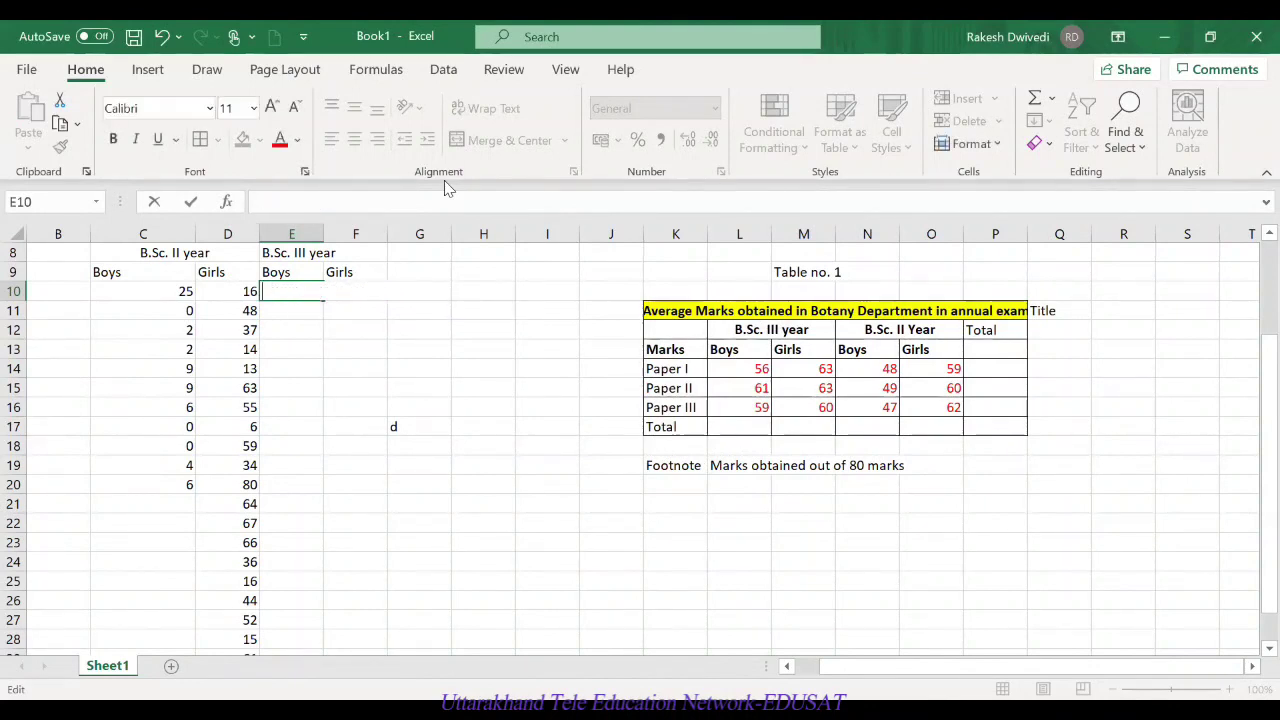
pyautogui.press('BackSpace')
# Step: Enter =RANDBETWEEN(1,80) in E10 and fill it down the B.Sc. III year Boys column through E22
pyautogui.write('=')
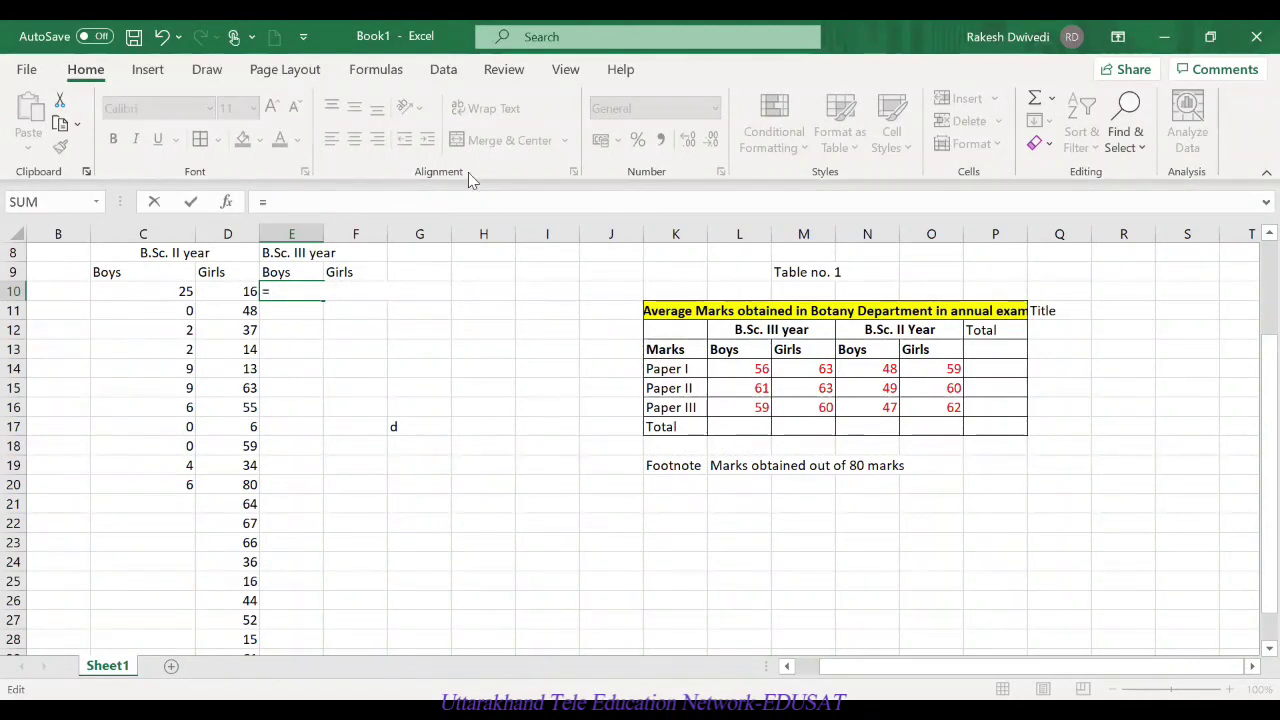
pyautogui.write('rand')
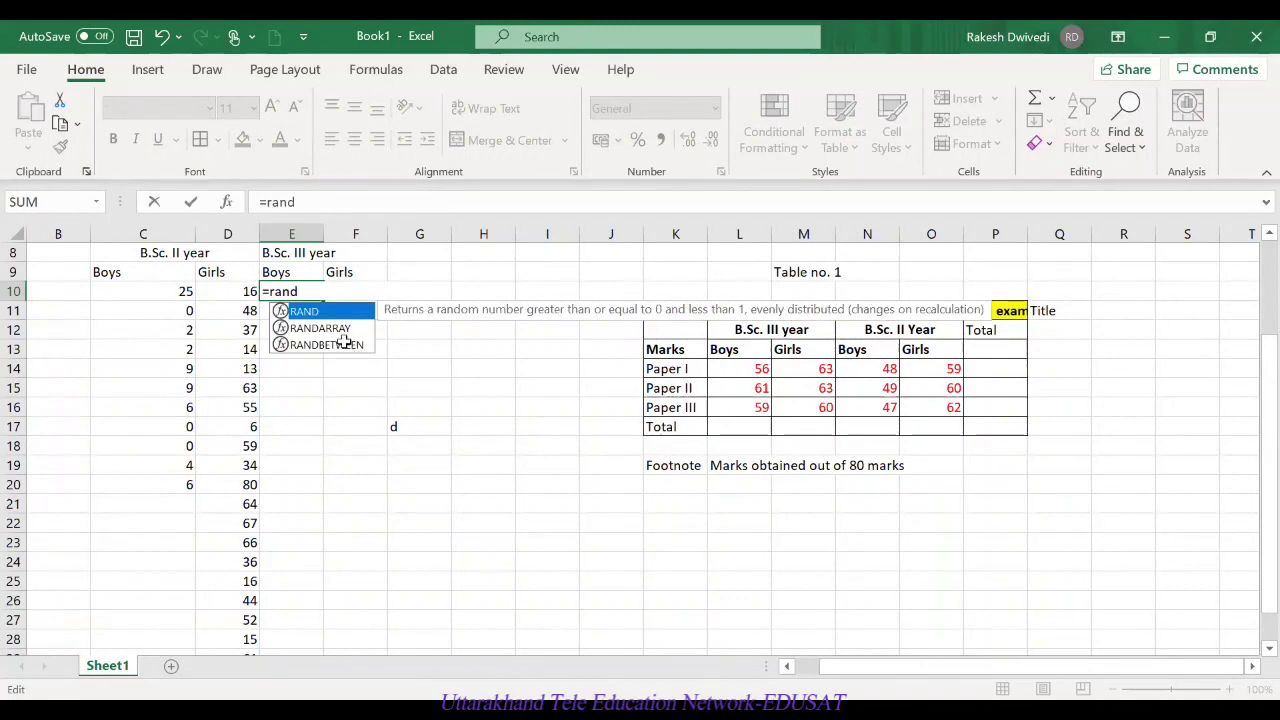
pyautogui.doubleClick(345, 345)
pyautogui.write('1')
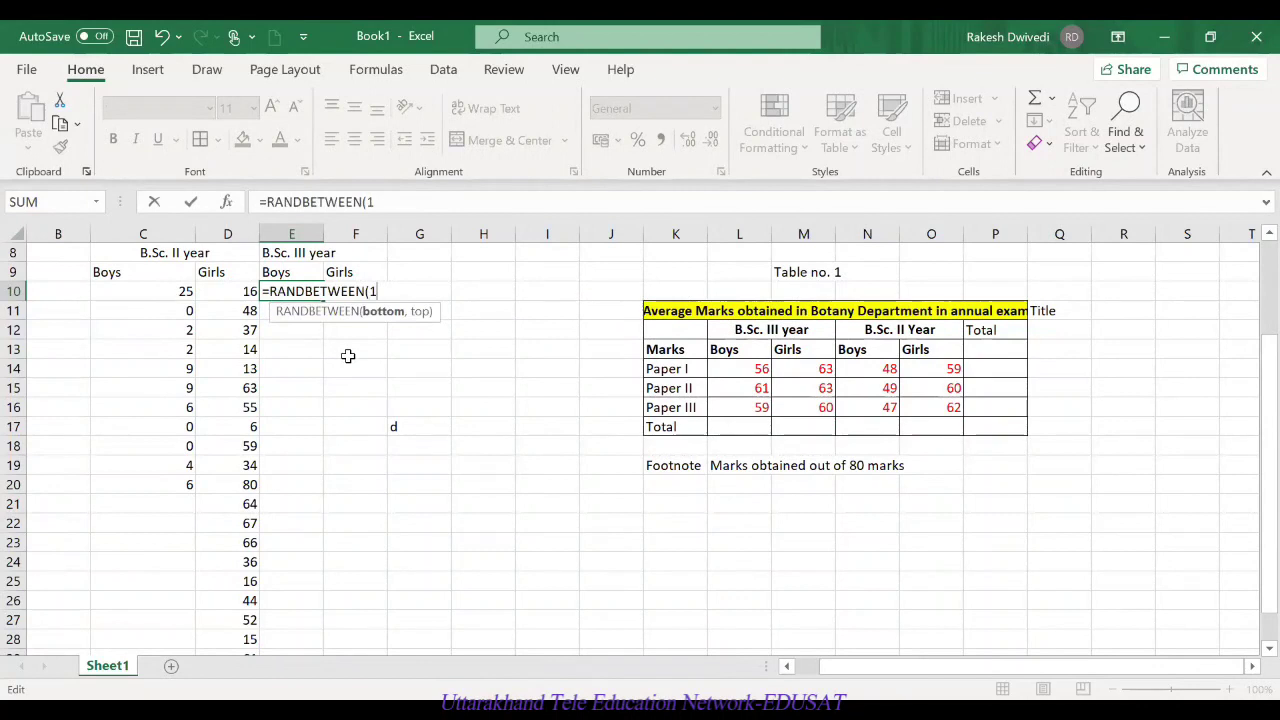
pyautogui.write('-,80')
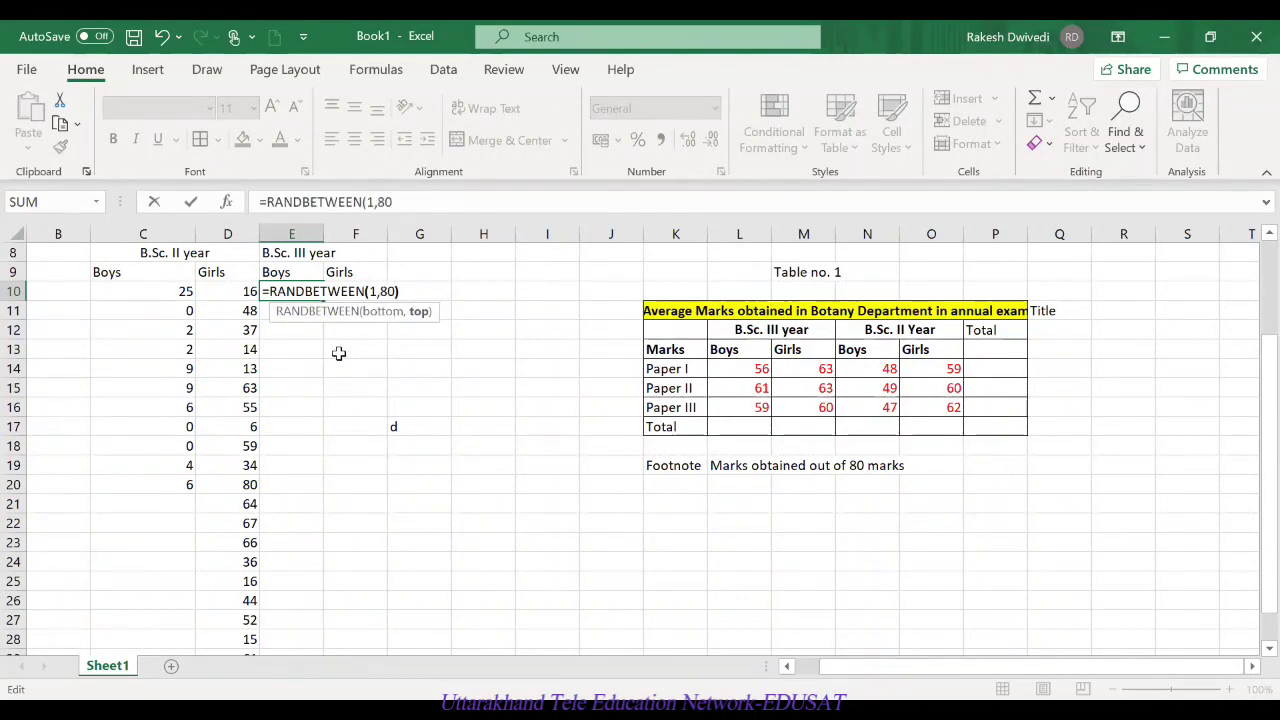
pyautogui.press('Return')
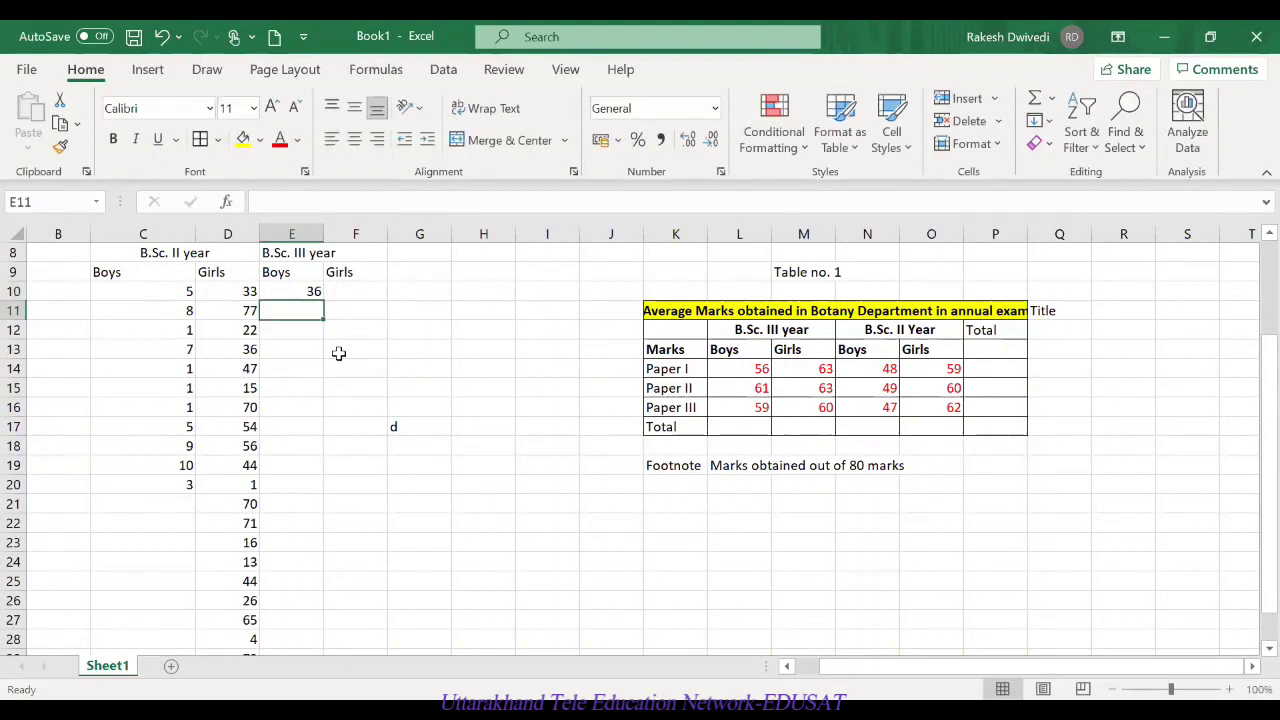
pyautogui.click(310, 290)
pyautogui.moveTo(325, 301); pyautogui.dragTo(297, 525)
# Step: Enter =RANDBETWEEN(1,80) in F10 under the B.Sc. III year Girls heading
pyautogui.click(371, 292)
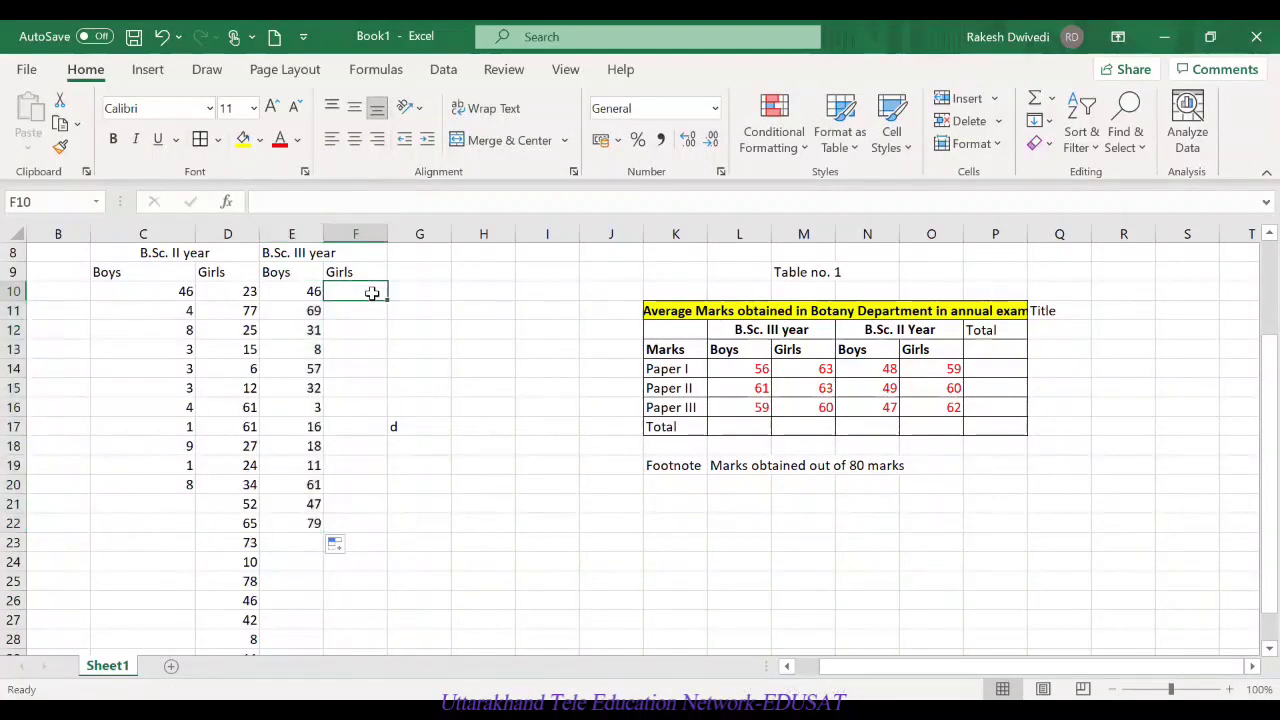
pyautogui.write('=')
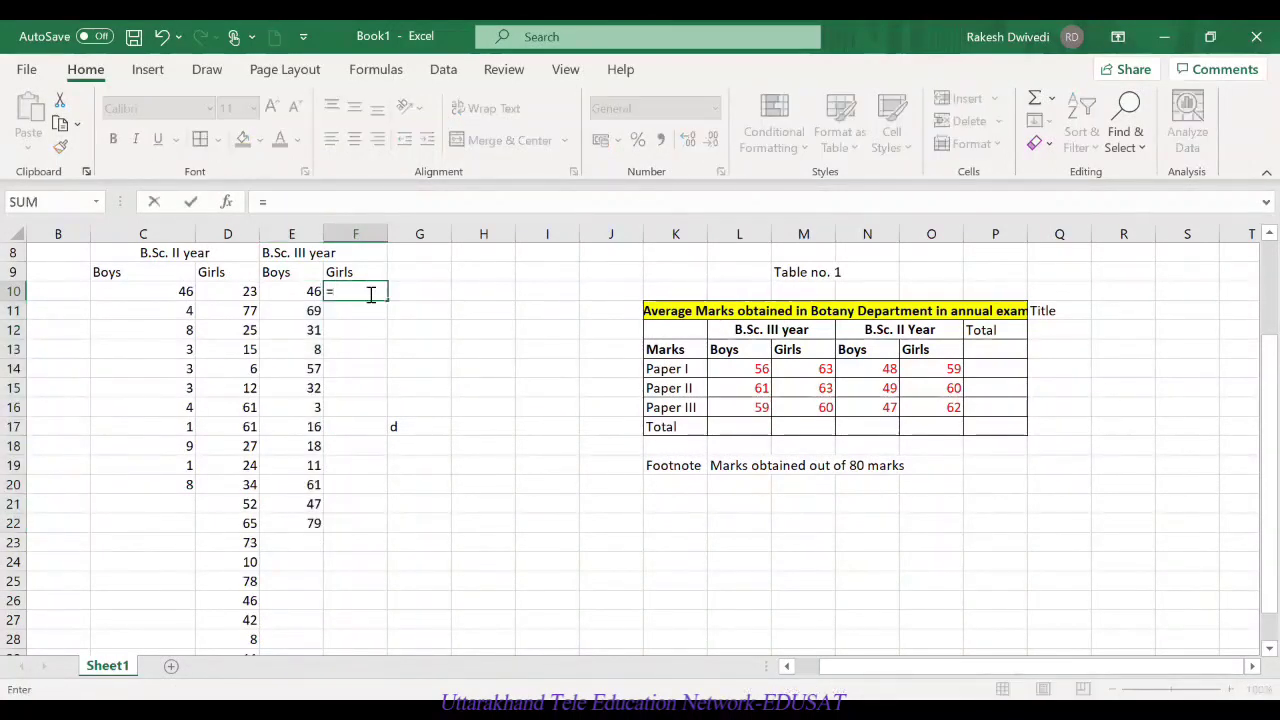
pyautogui.write('rand')
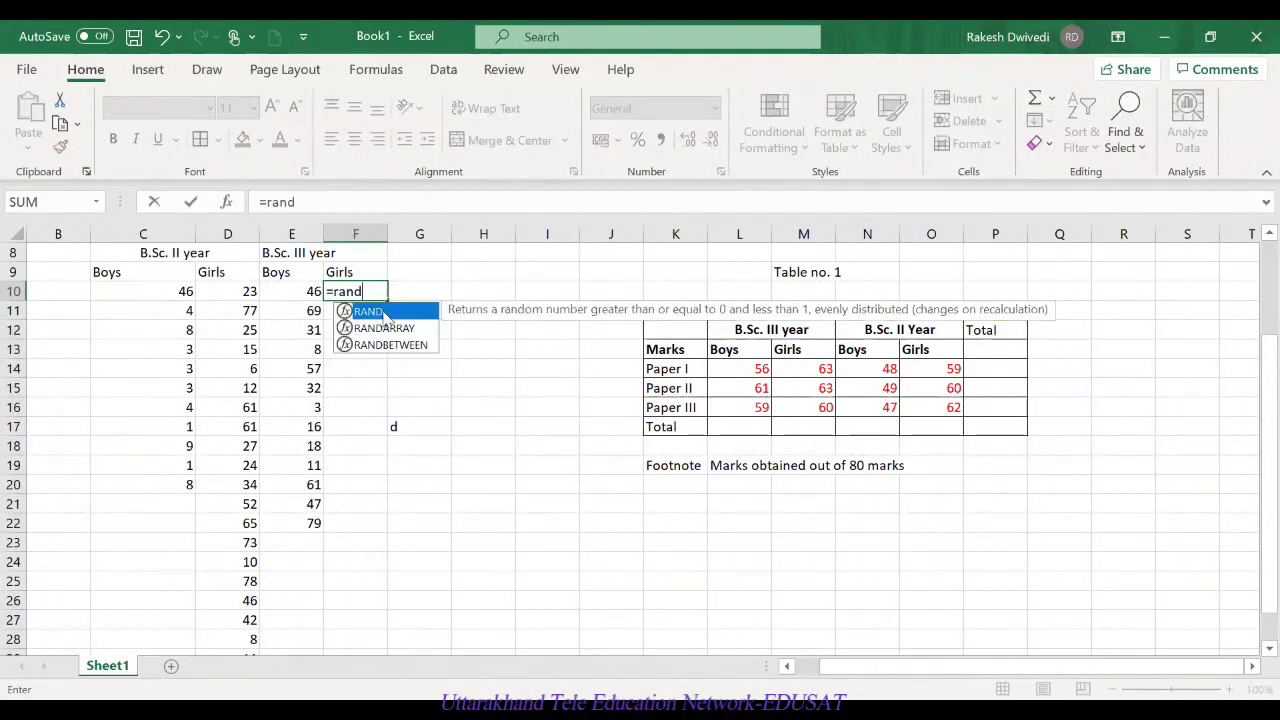
pyautogui.click(391, 345)
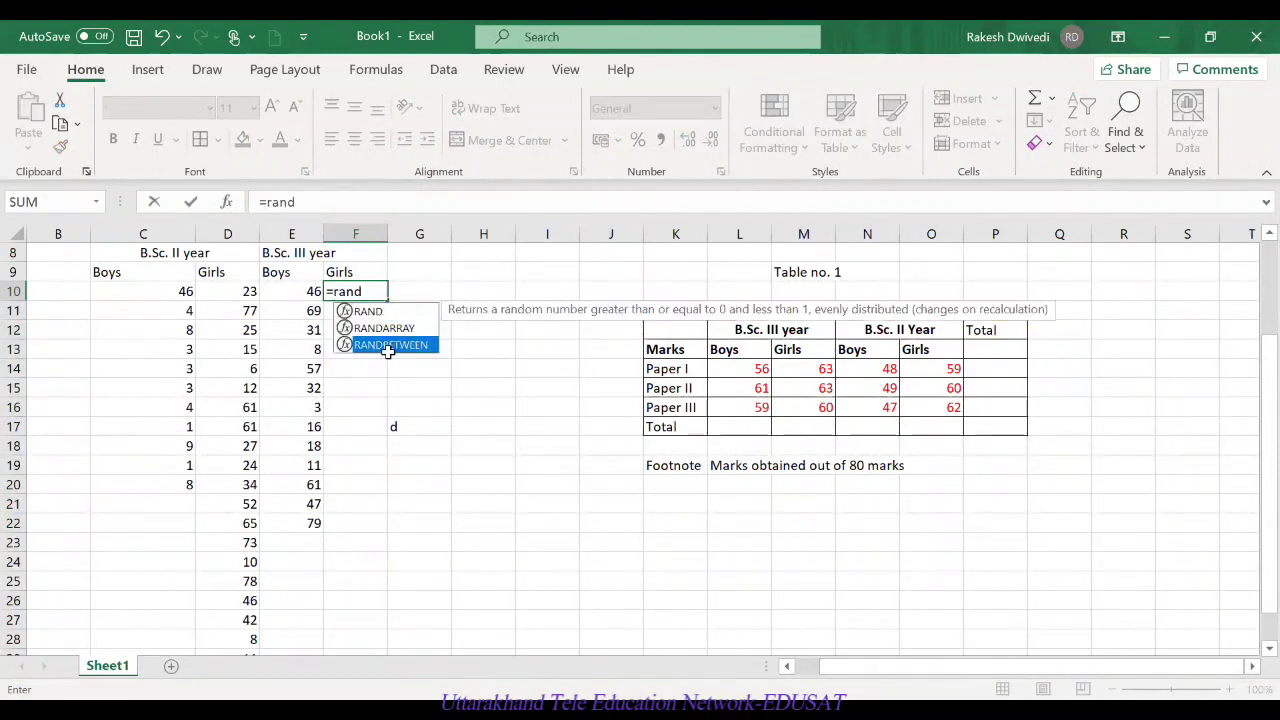
pyautogui.doubleClick(389, 345)
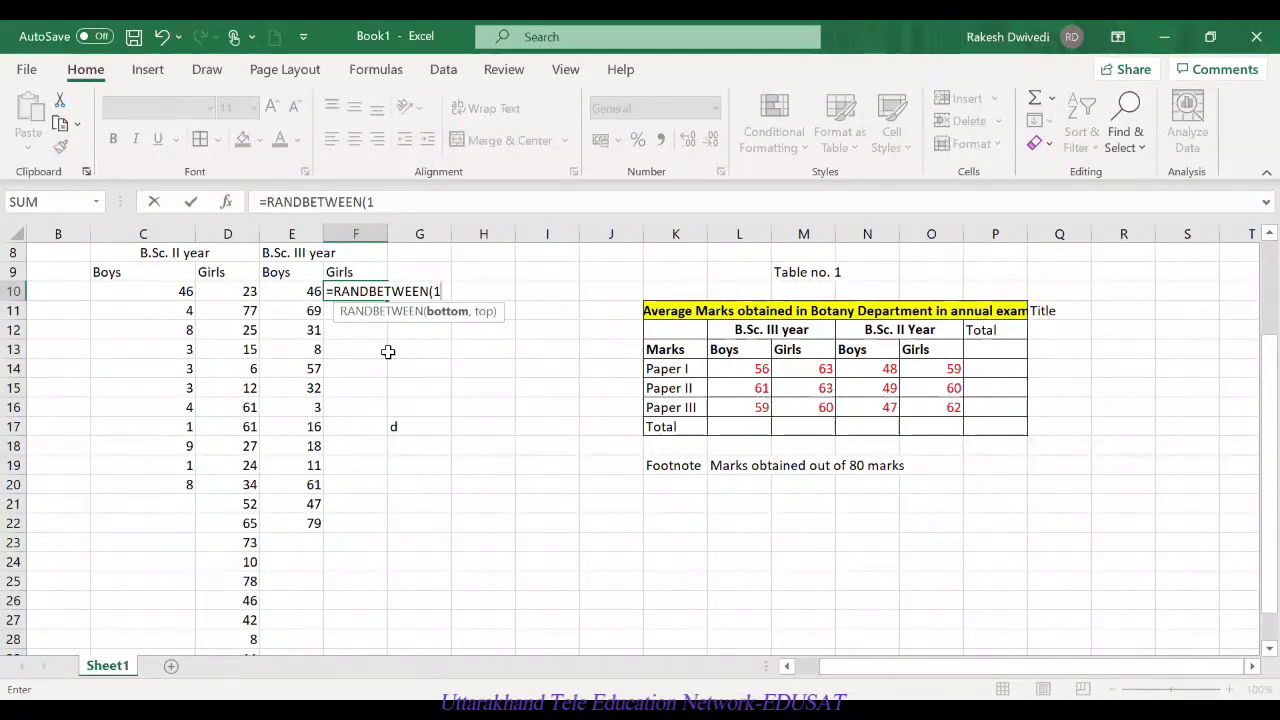
pyautogui.write('1,80')
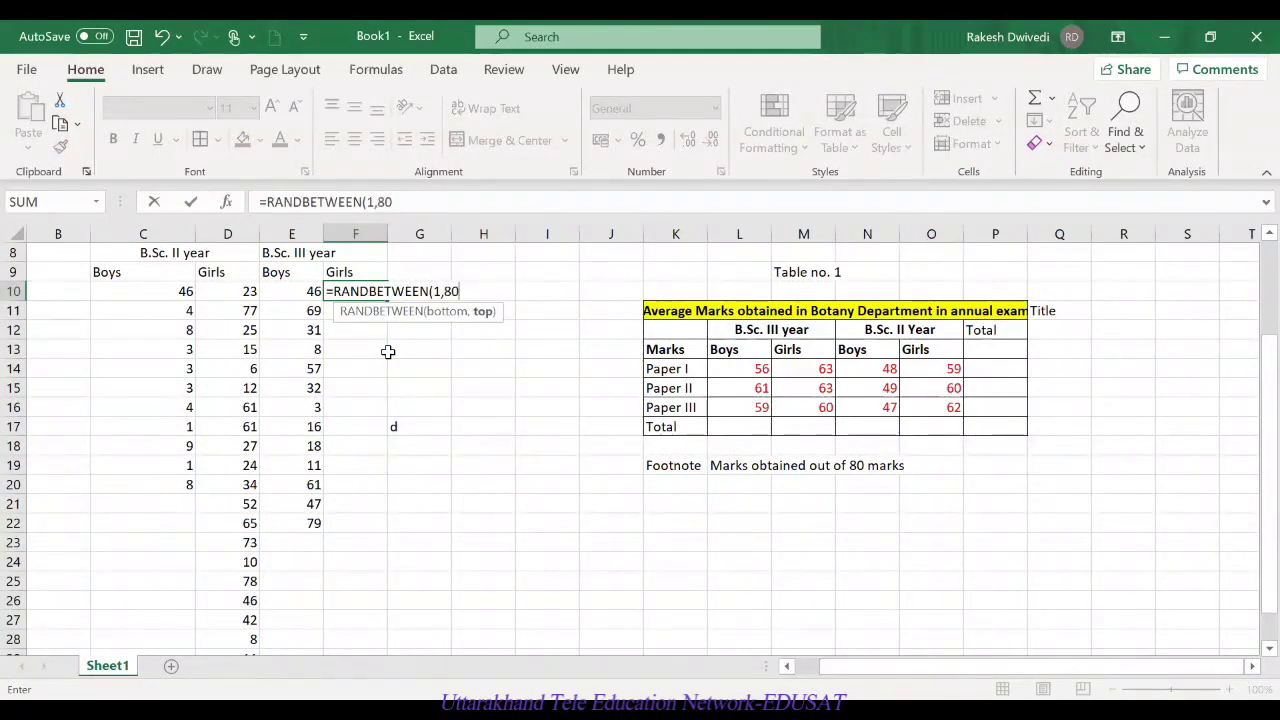
pyautogui.write(')')
pyautogui.press('Return')
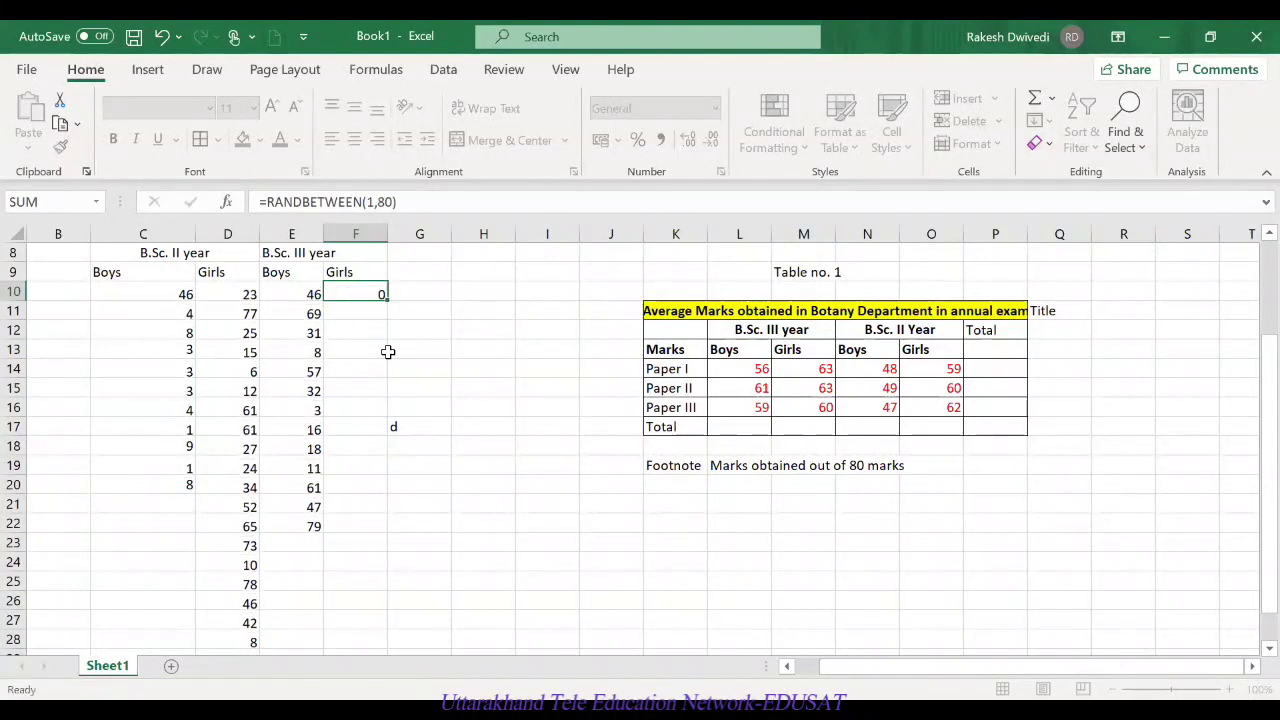
# Step: Fill the F10 formula down the B.Sc. III year Girls column through F33
pyautogui.click(379, 290)
pyautogui.moveTo(387, 300); pyautogui.dragTo(379, 643)
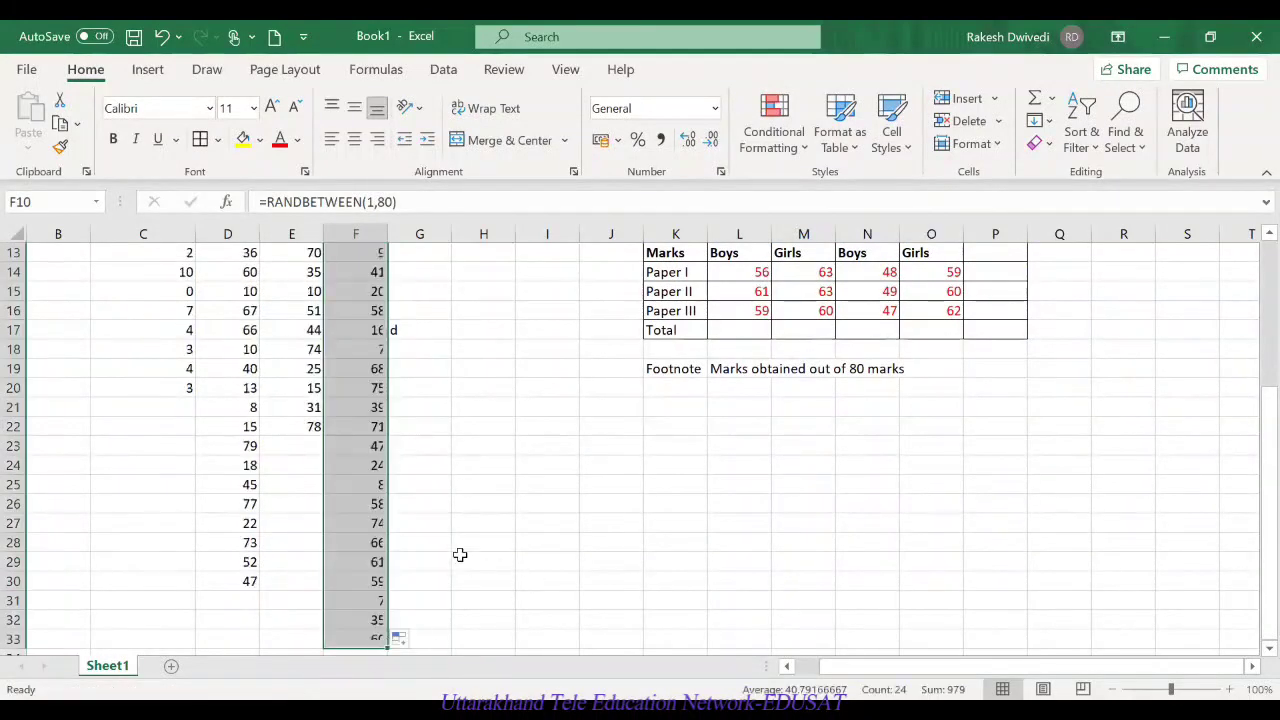
pyautogui.click(631, 559)
# Step: Merge and center the B.Sc. III year heading across E8:F8
pyautogui.scroll(3, 408, 474)
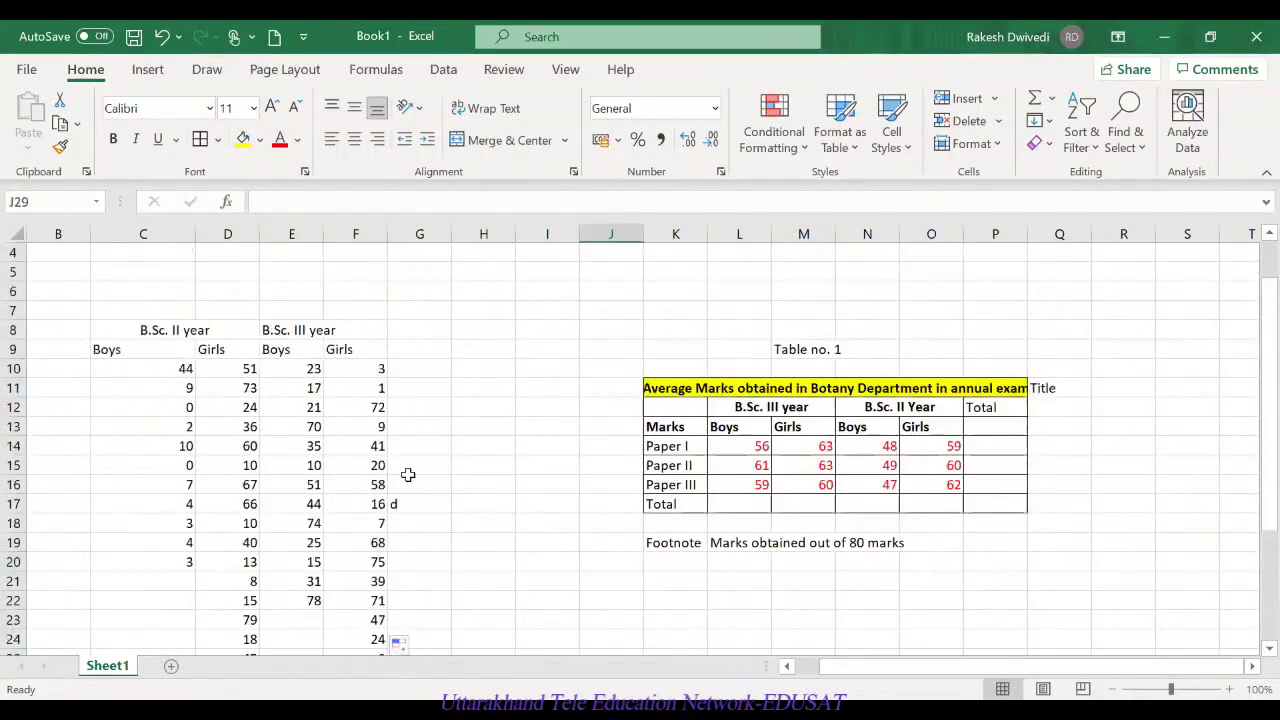
pyautogui.click(308, 331)
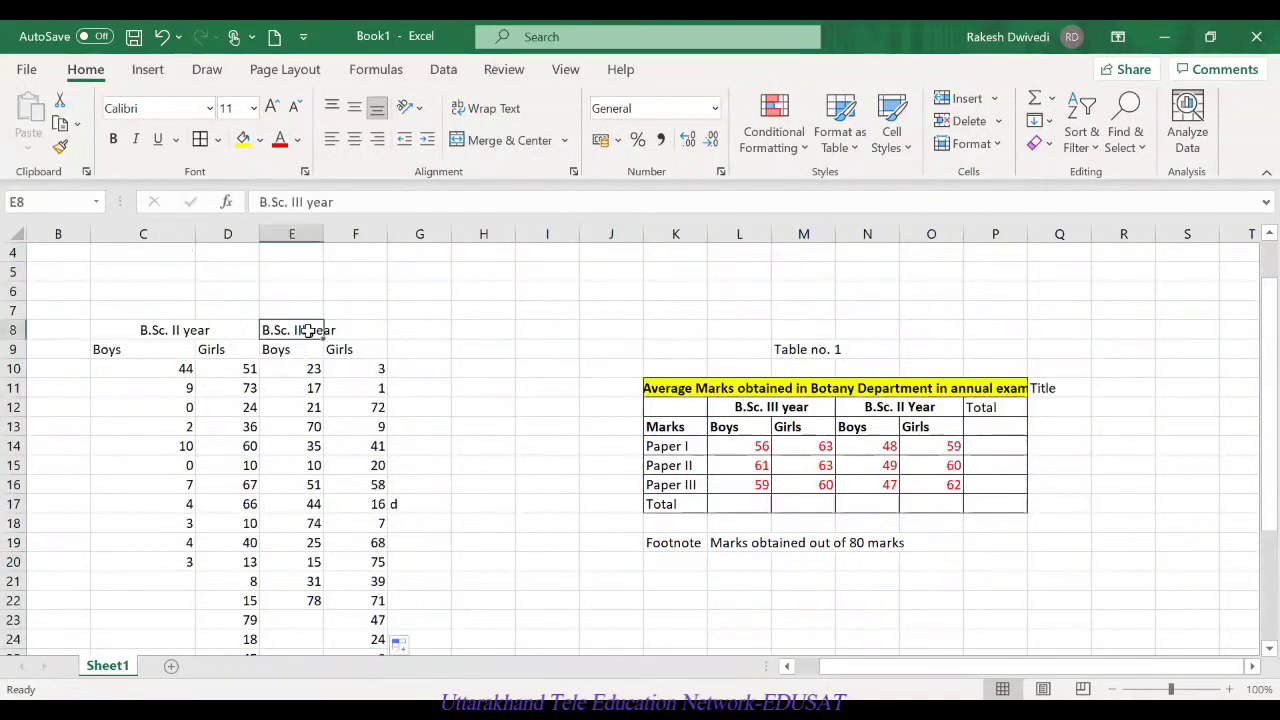
pyautogui.moveTo(308, 331); pyautogui.dragTo(355, 331)
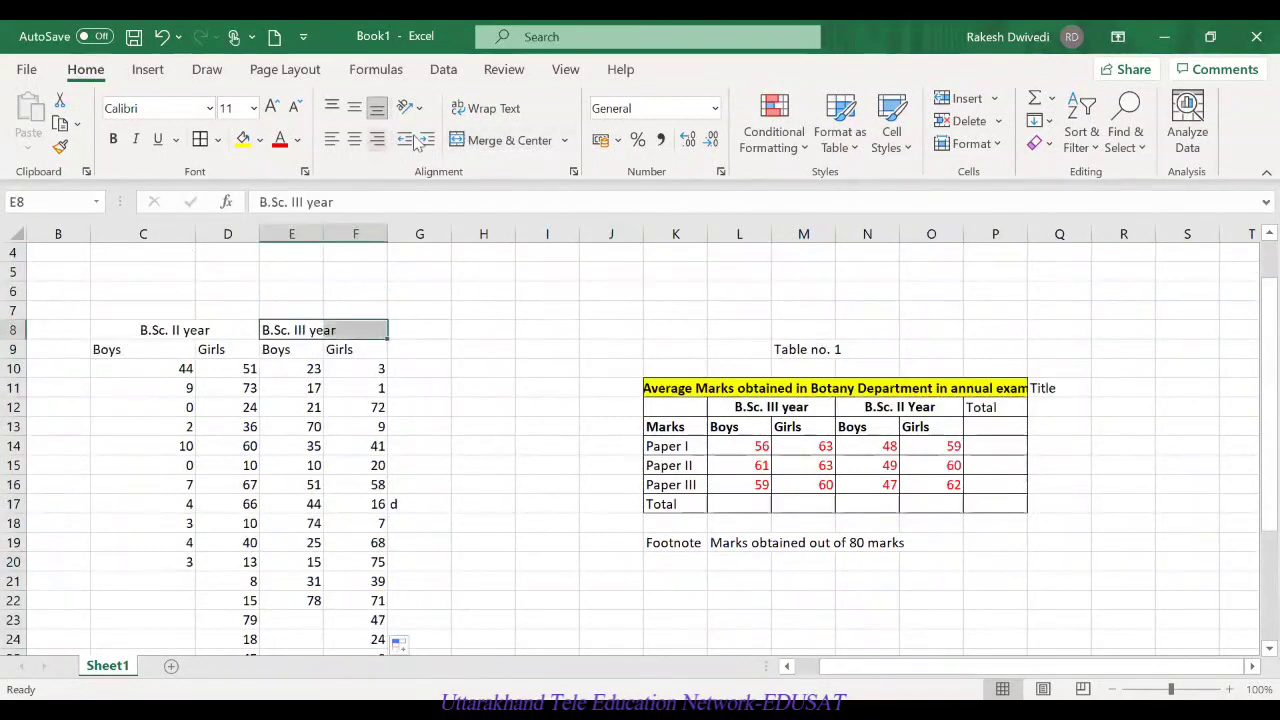
pyautogui.click(505, 140)
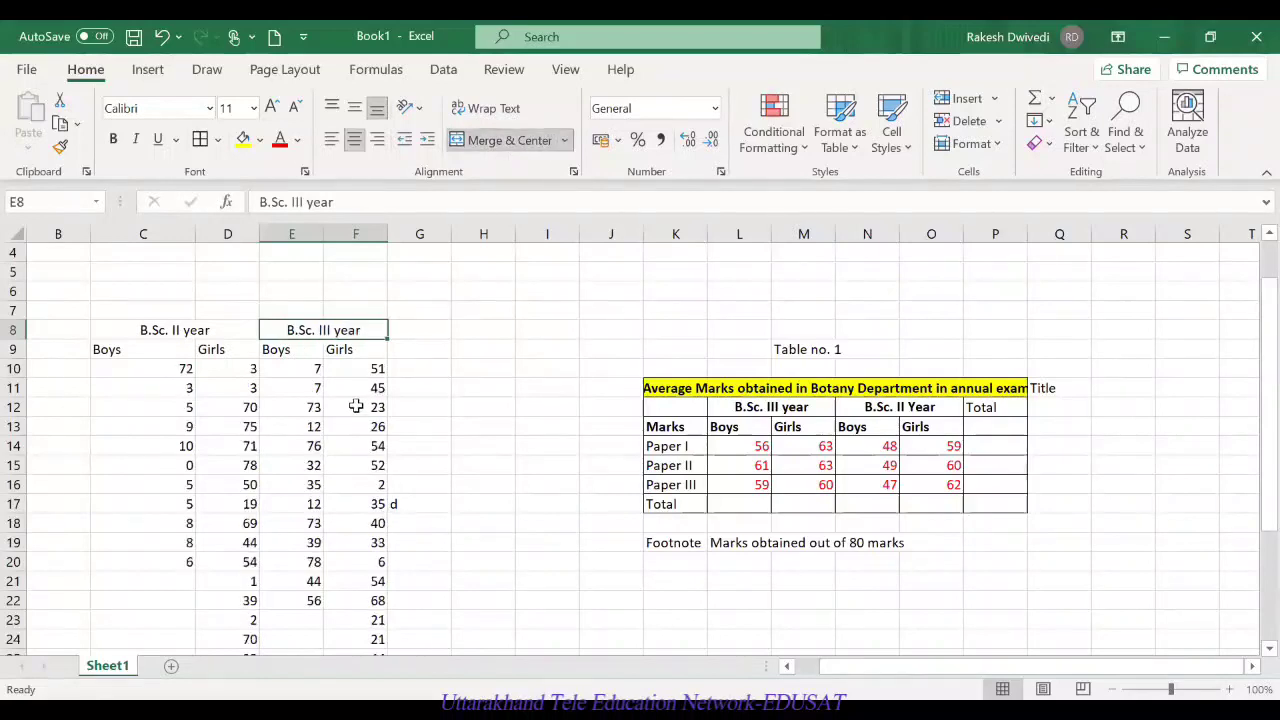
# Step: Apply all borders and a yellow fill to the B.Sc. II year block C8:D27
pyautogui.scroll(-1, 355, 407)
pyautogui.moveTo(149, 271); pyautogui.dragTo(222, 643)
pyautogui.click(200, 139)
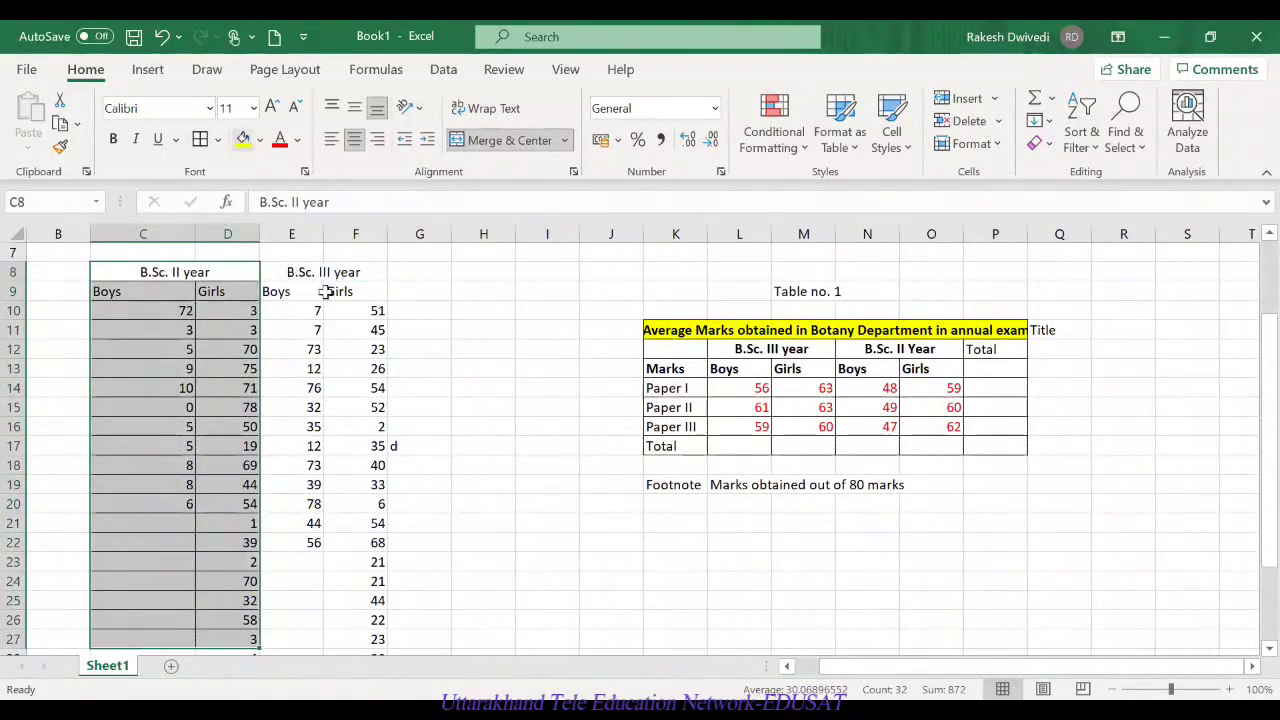
# Step: Fill the B.Sc. III year block E8:F33 with the standard light blue colour
pyautogui.moveTo(300, 274); pyautogui.dragTo(375, 619)
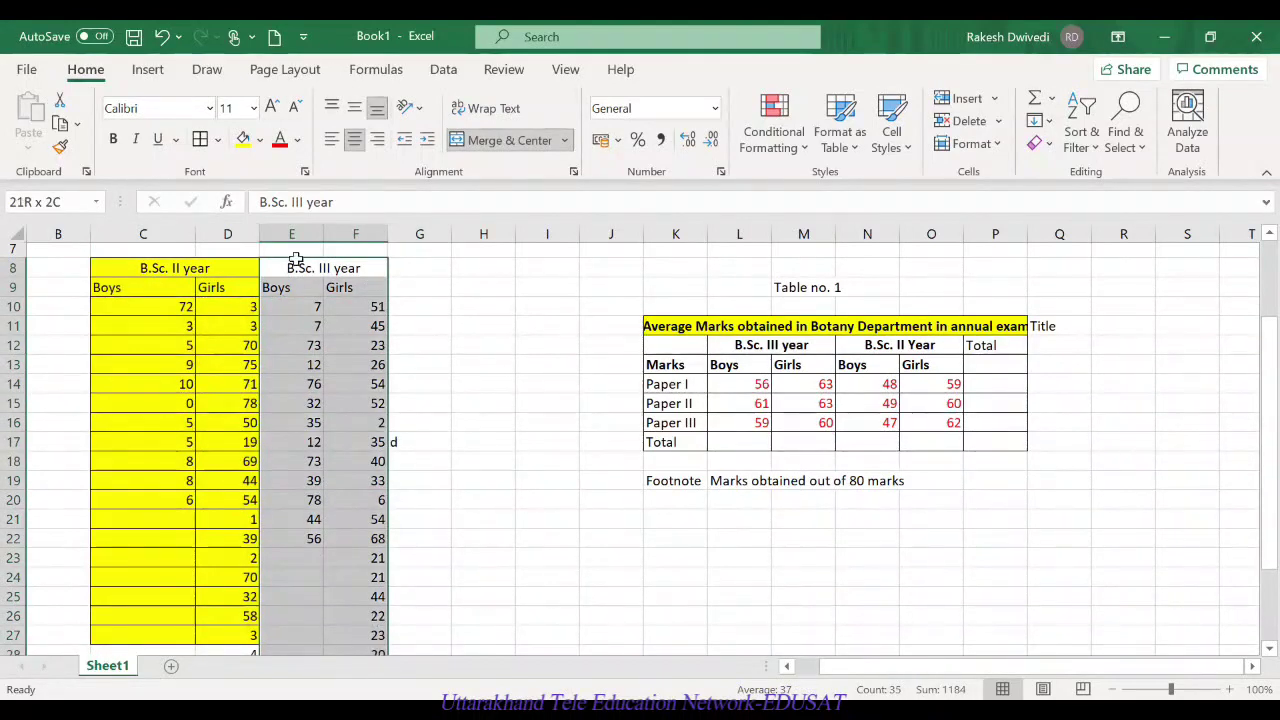
pyautogui.hotkey('ctrl', 'shift', 'Down')
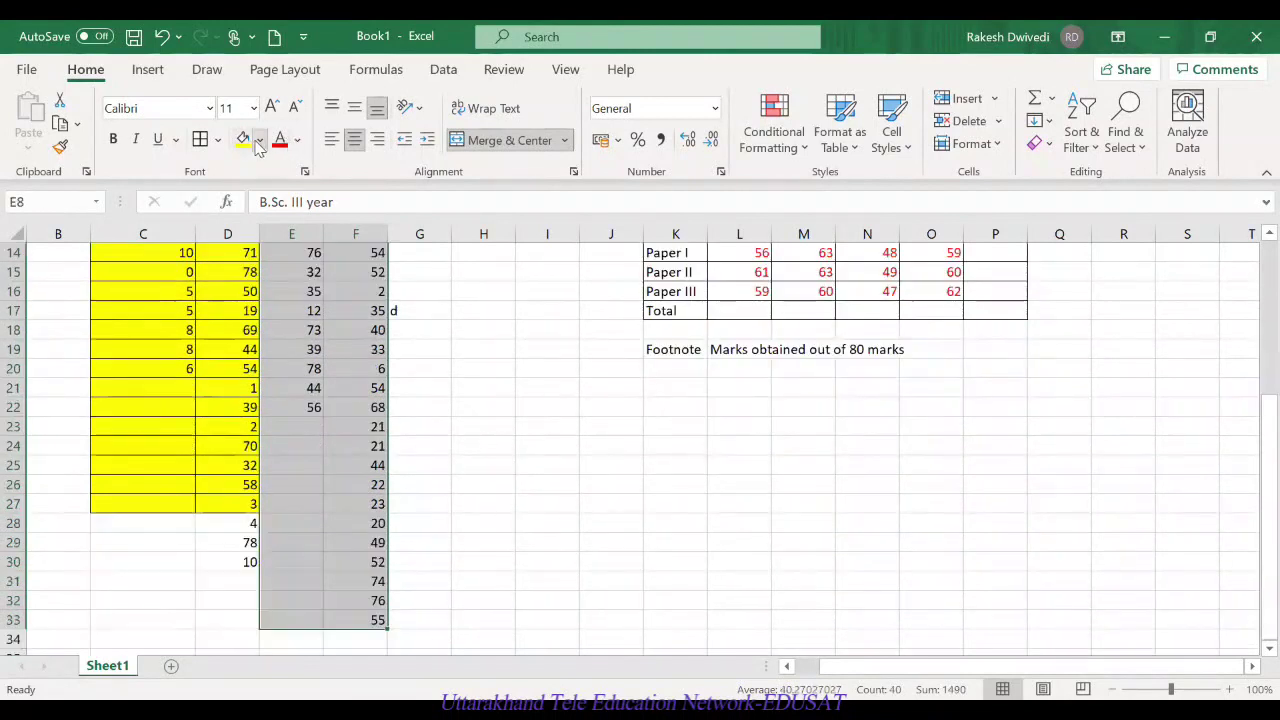
pyautogui.click(259, 140)
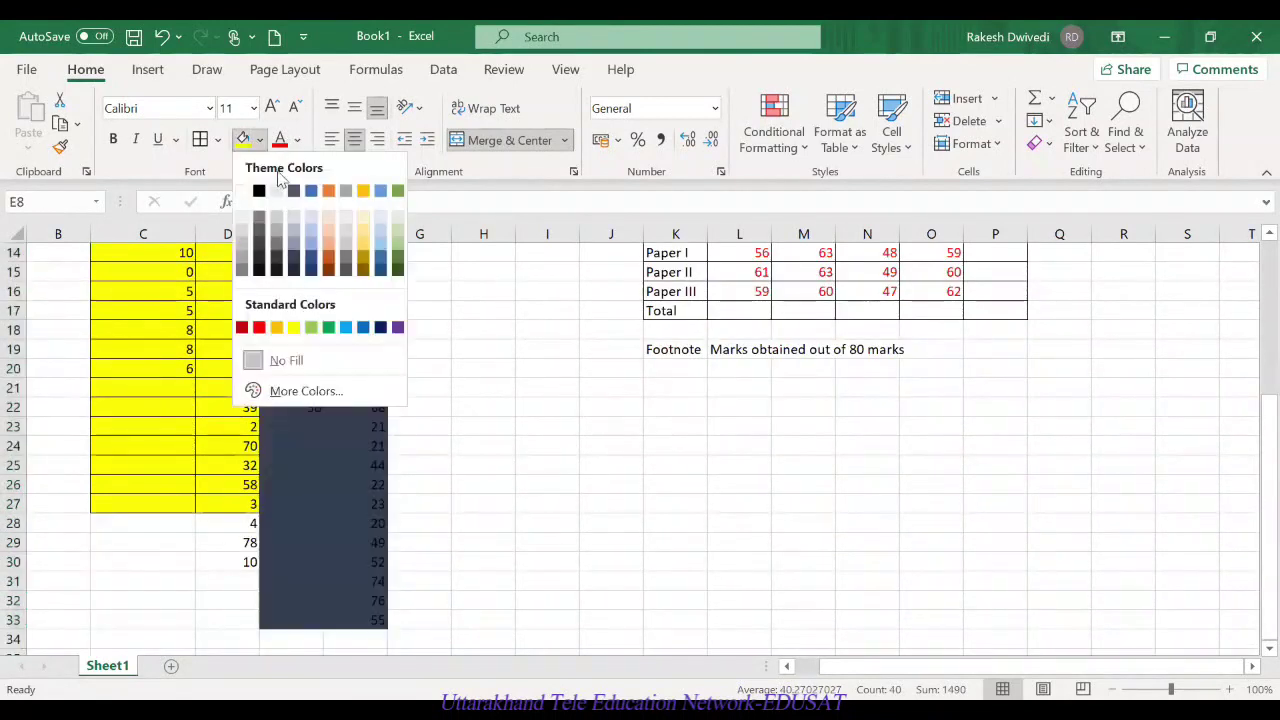
pyautogui.click(345, 327)
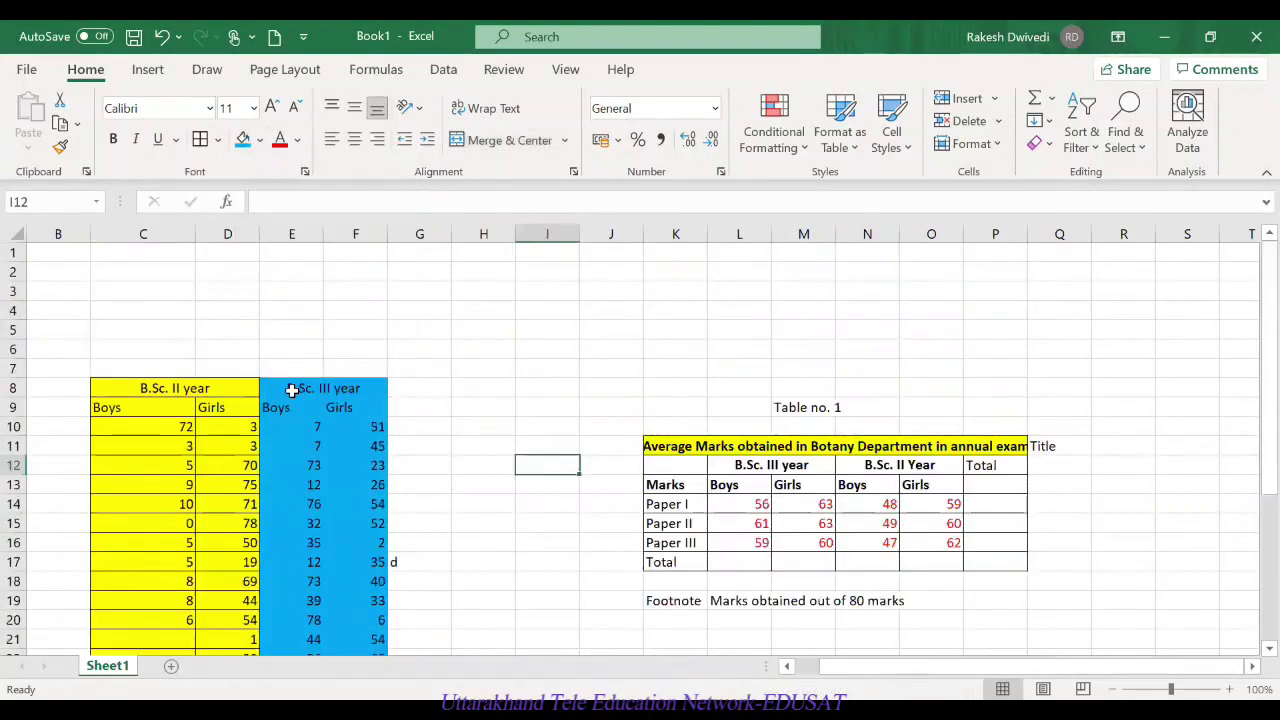
# Step: Apply all borders to the B.Sc. III year block E8:F33
pyautogui.moveTo(291, 390); pyautogui.dragTo(360, 624)
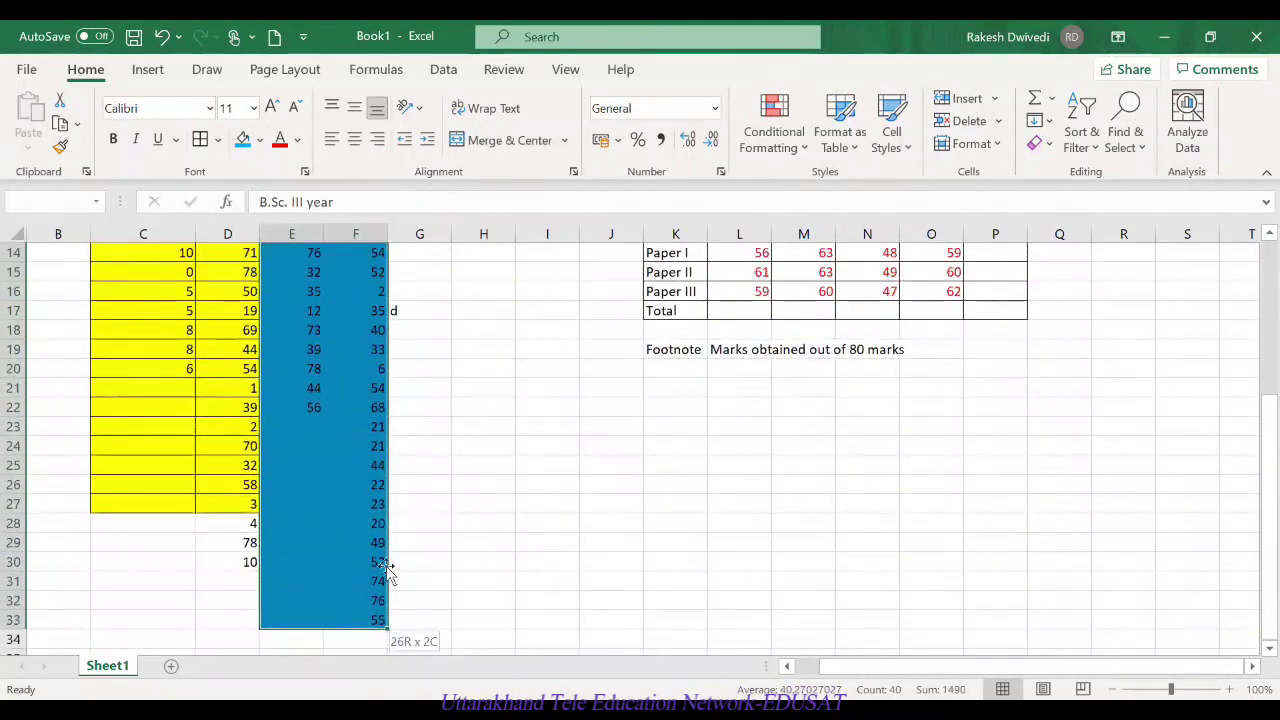
pyautogui.click(198, 140)
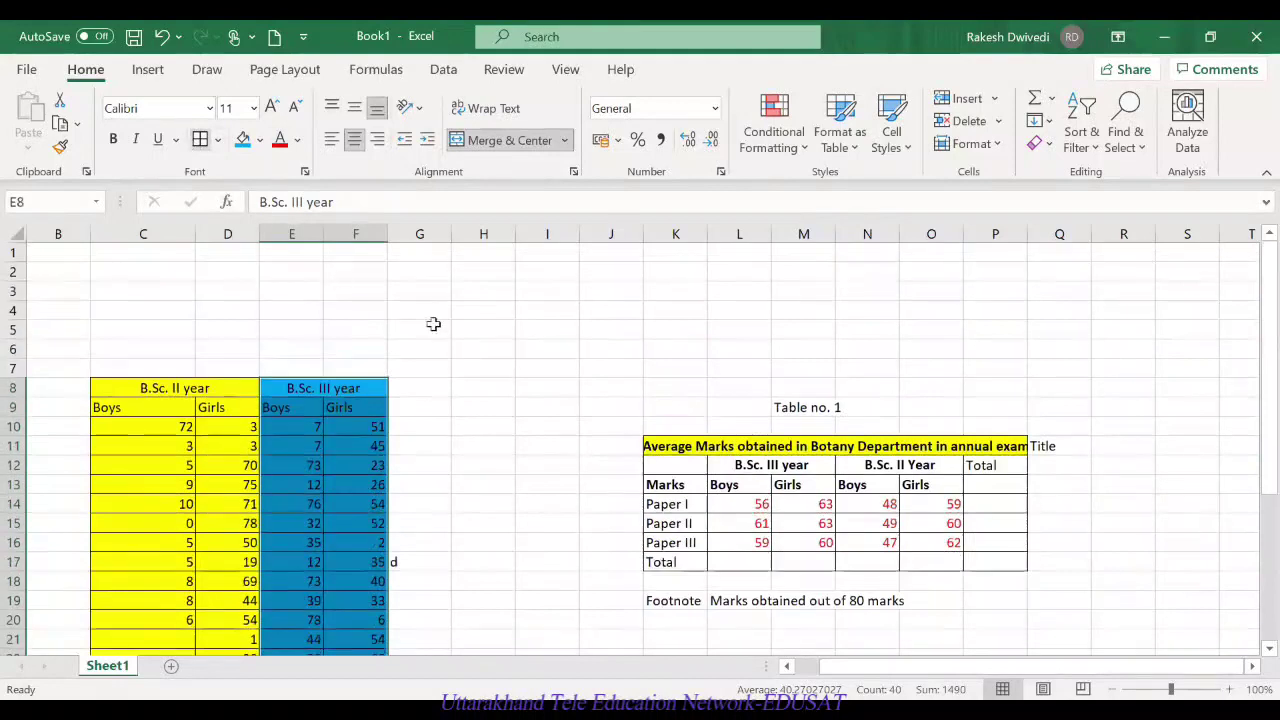
pyautogui.click(429, 323)
# Step: Extend the yellow fill and all borders of the B.Sc. II year block over C27:D30
pyautogui.scroll(-4, 409, 386)
pyautogui.scroll(3, 398, 413)
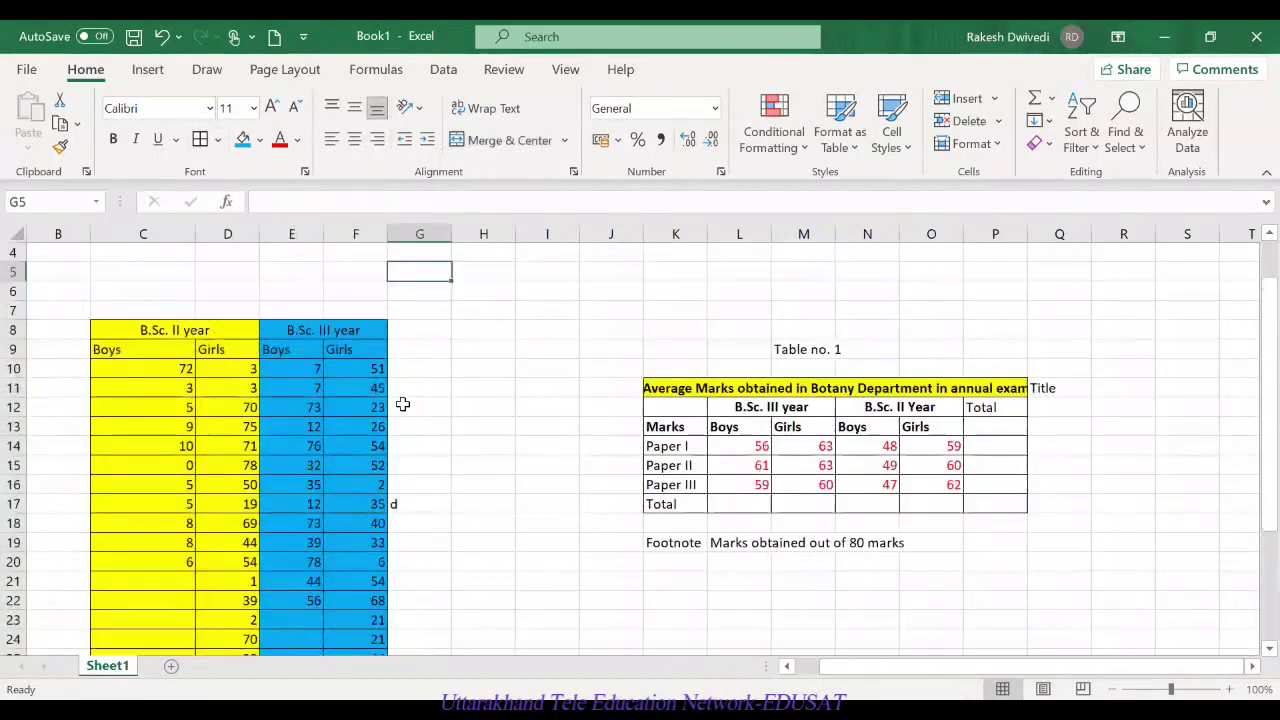
pyautogui.scroll(-2, 303, 404)
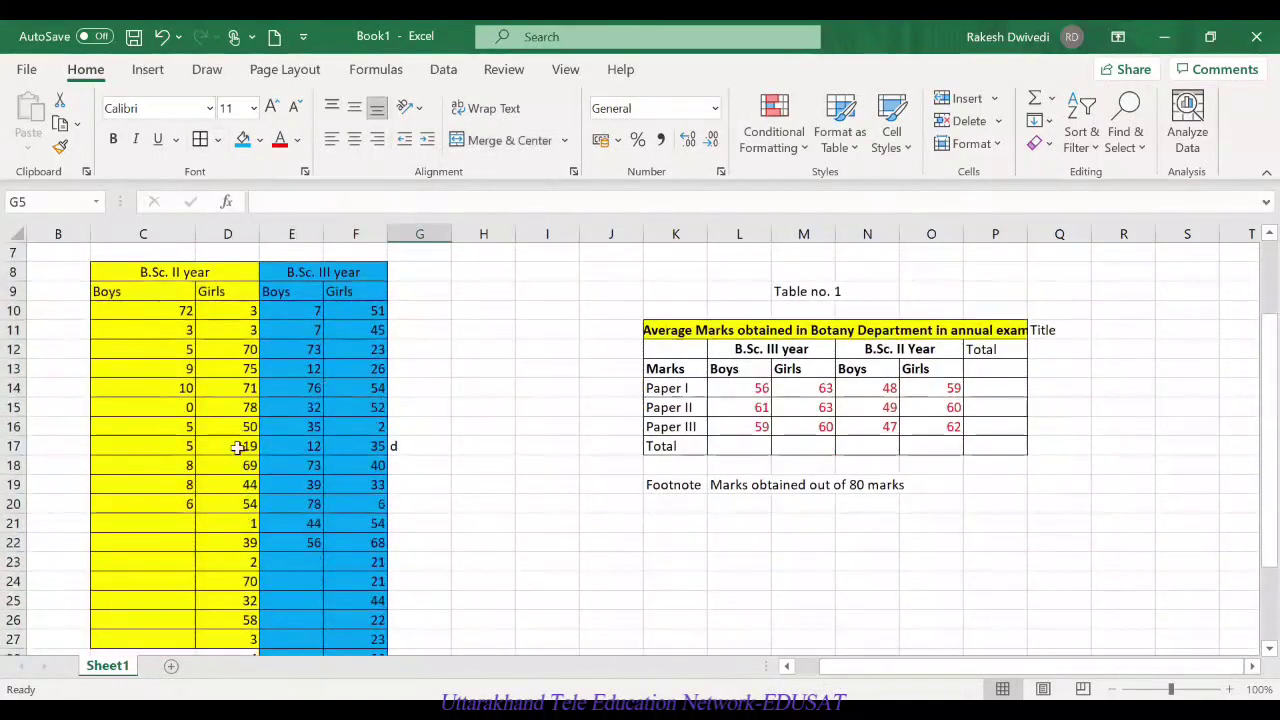
pyautogui.scroll(-3, 290, 480)
pyautogui.scroll(1, 288, 491)
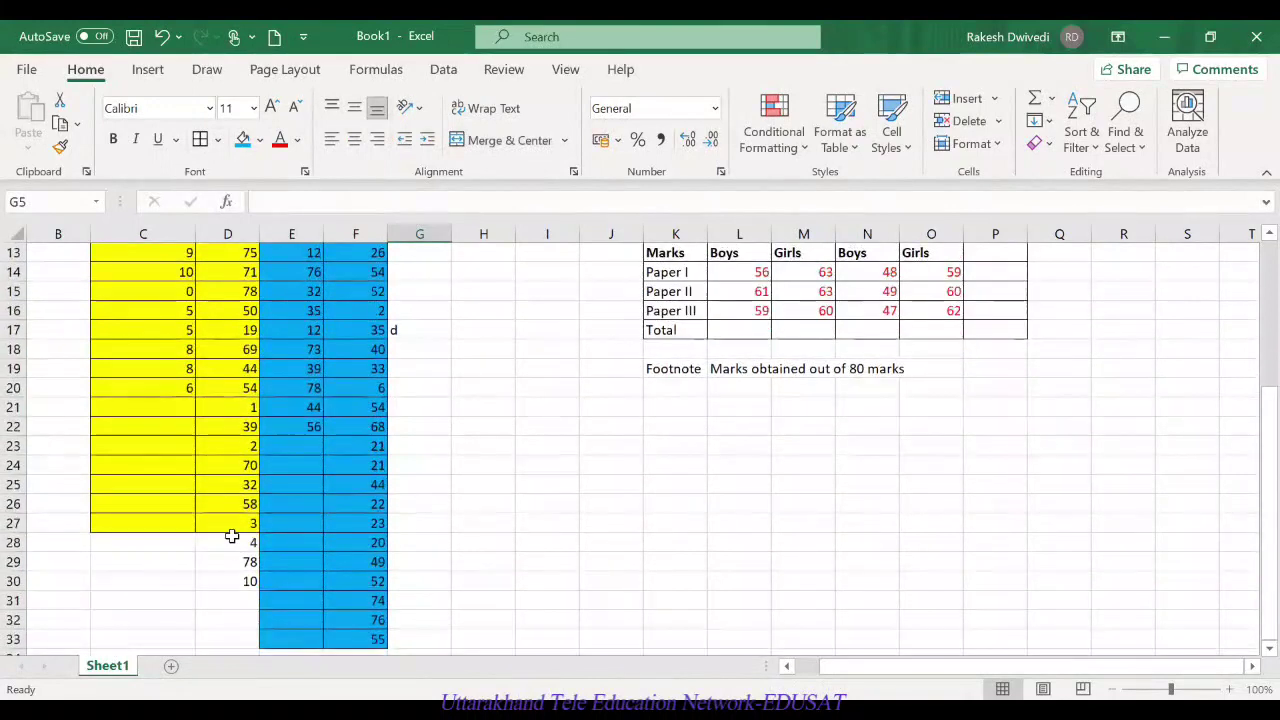
pyautogui.click(233, 523)
pyautogui.moveTo(231, 577); pyautogui.dragTo(233, 566)
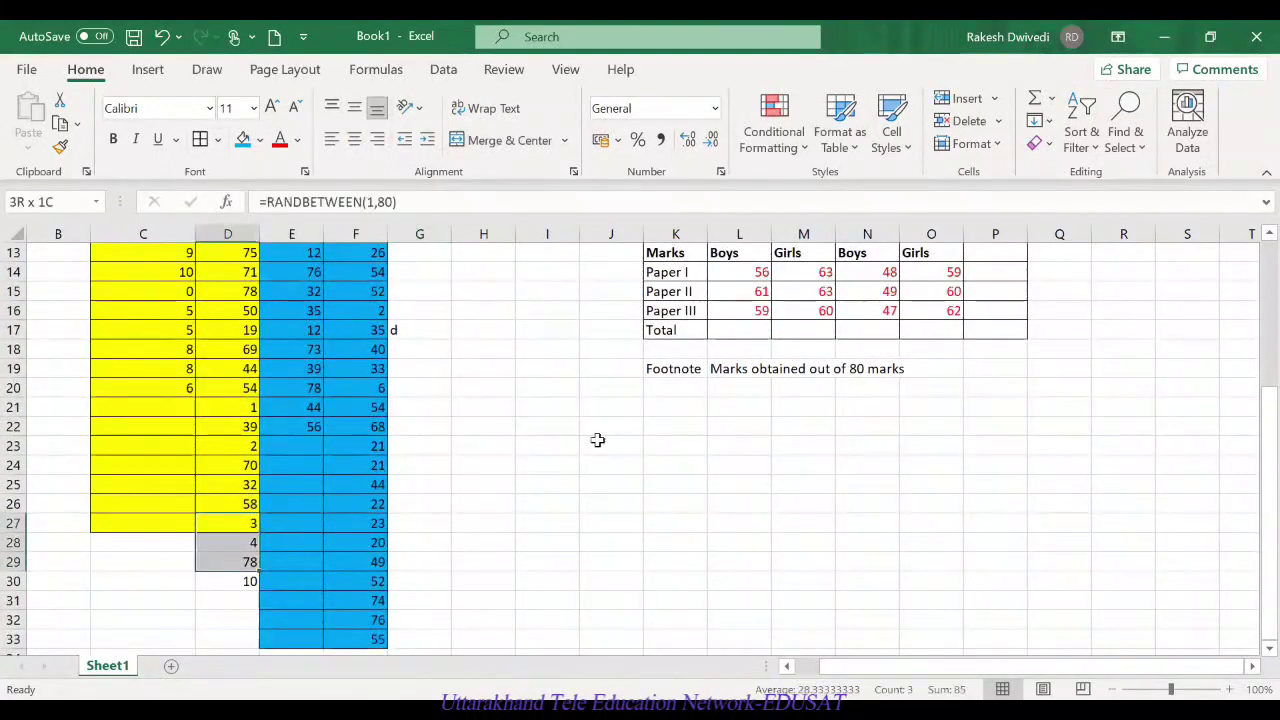
pyautogui.hotkey('shift', 'Down')
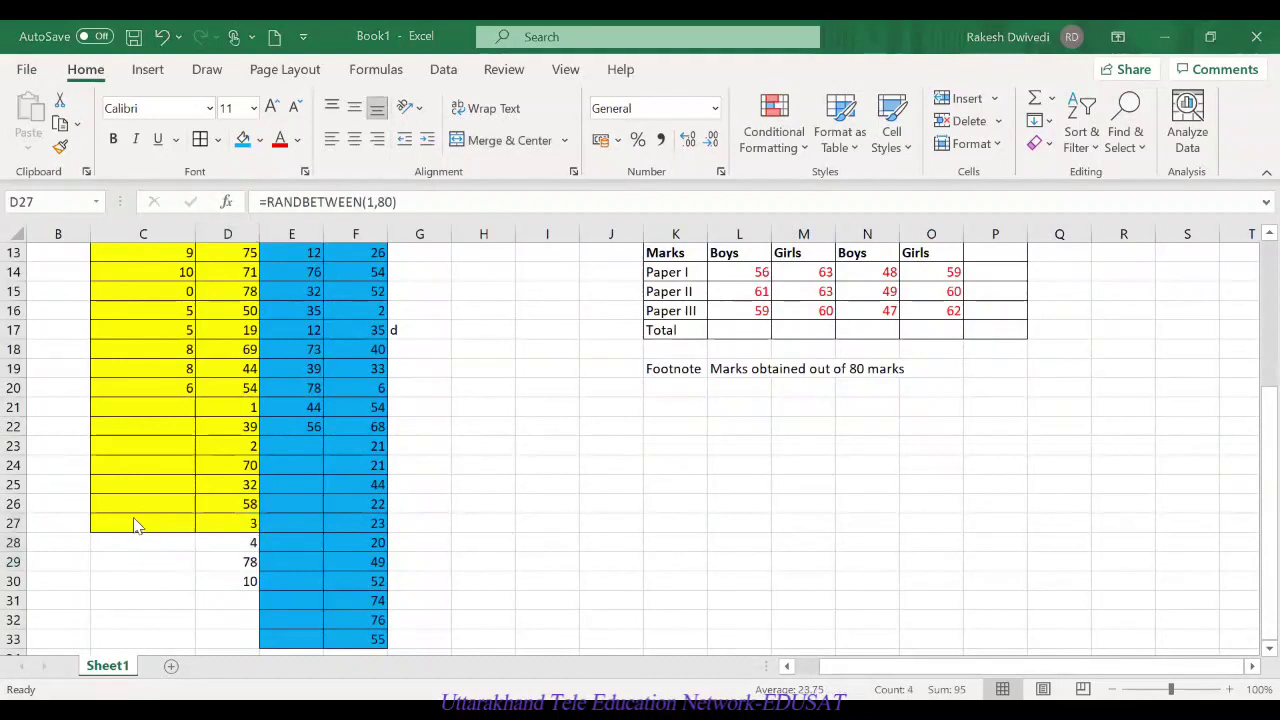
pyautogui.moveTo(137, 527); pyautogui.dragTo(212, 446)
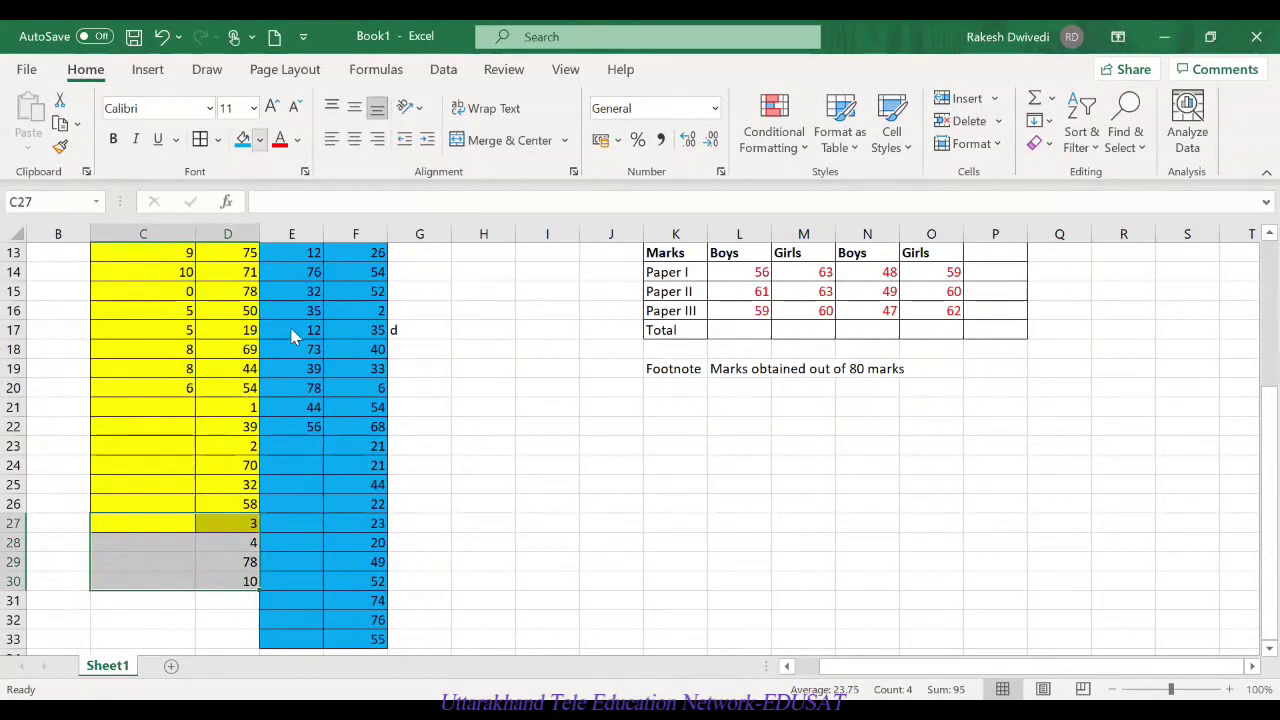
pyautogui.click(258, 139)
pyautogui.click(300, 326)
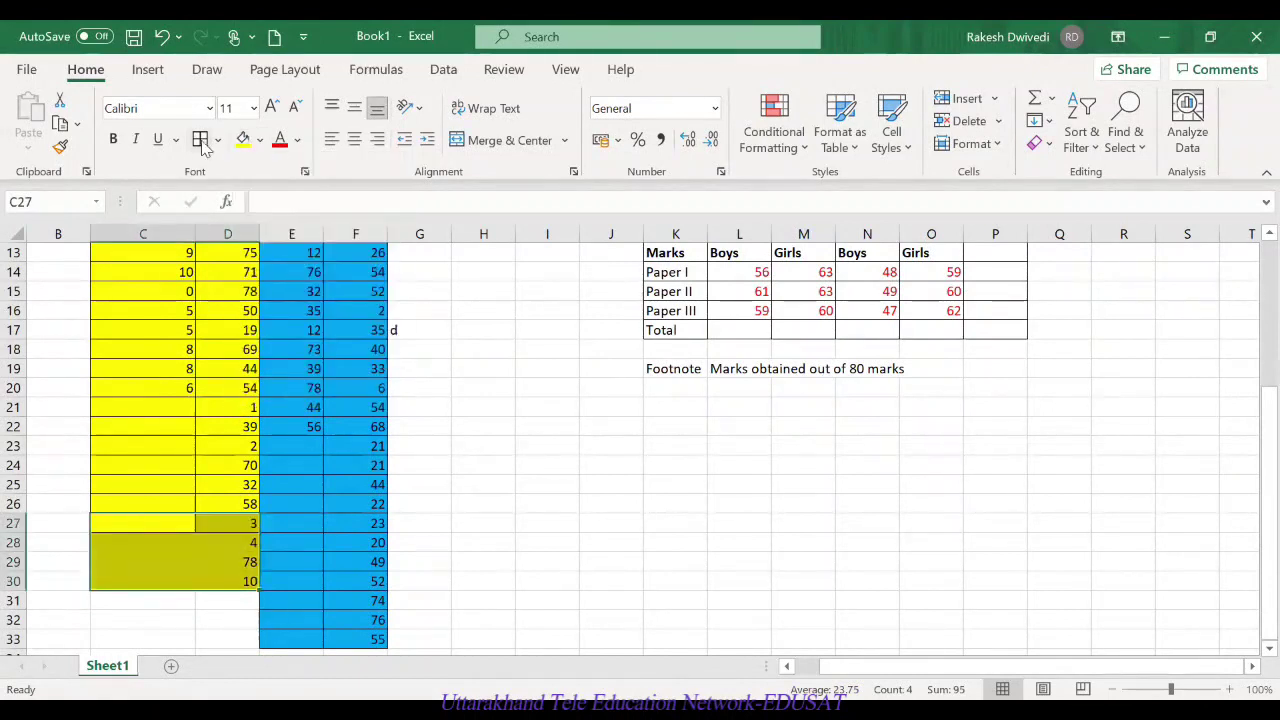
pyautogui.click(566, 561)
# Step: Enter the label Source in K20, directly below the Footnote label
pyautogui.scroll(3, 216, 426)
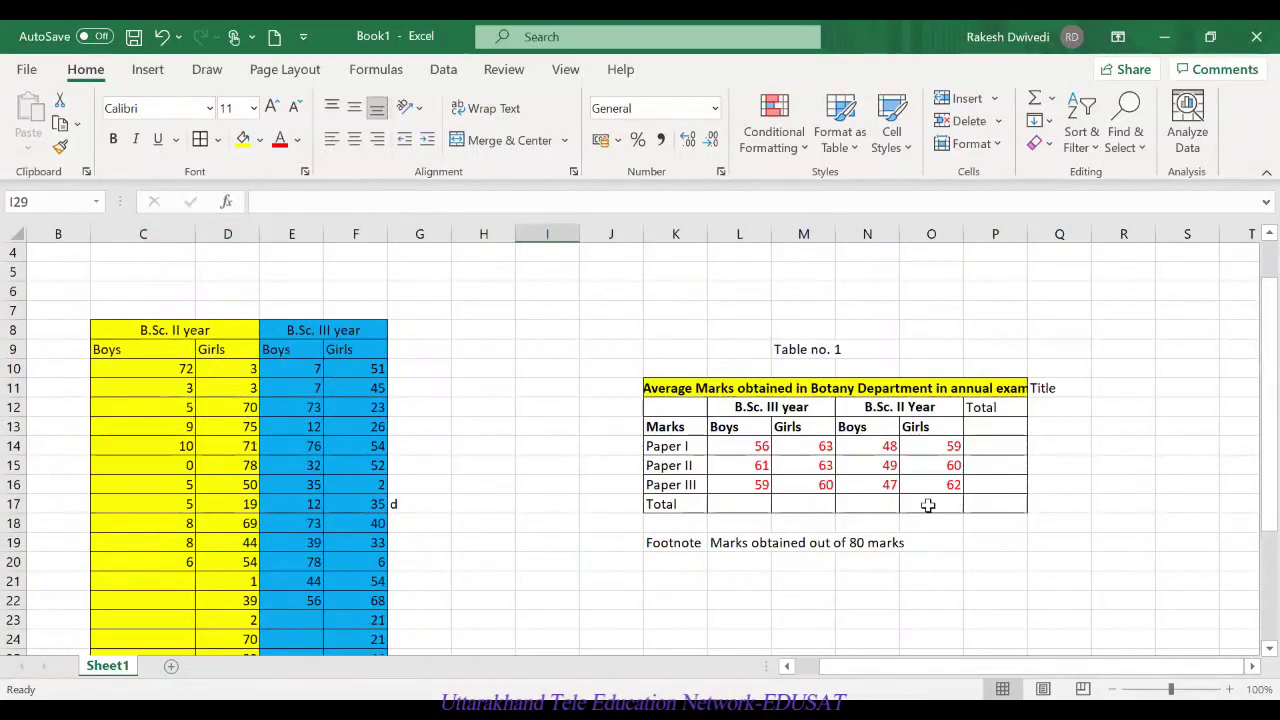
pyautogui.scroll(-2, 903, 485)
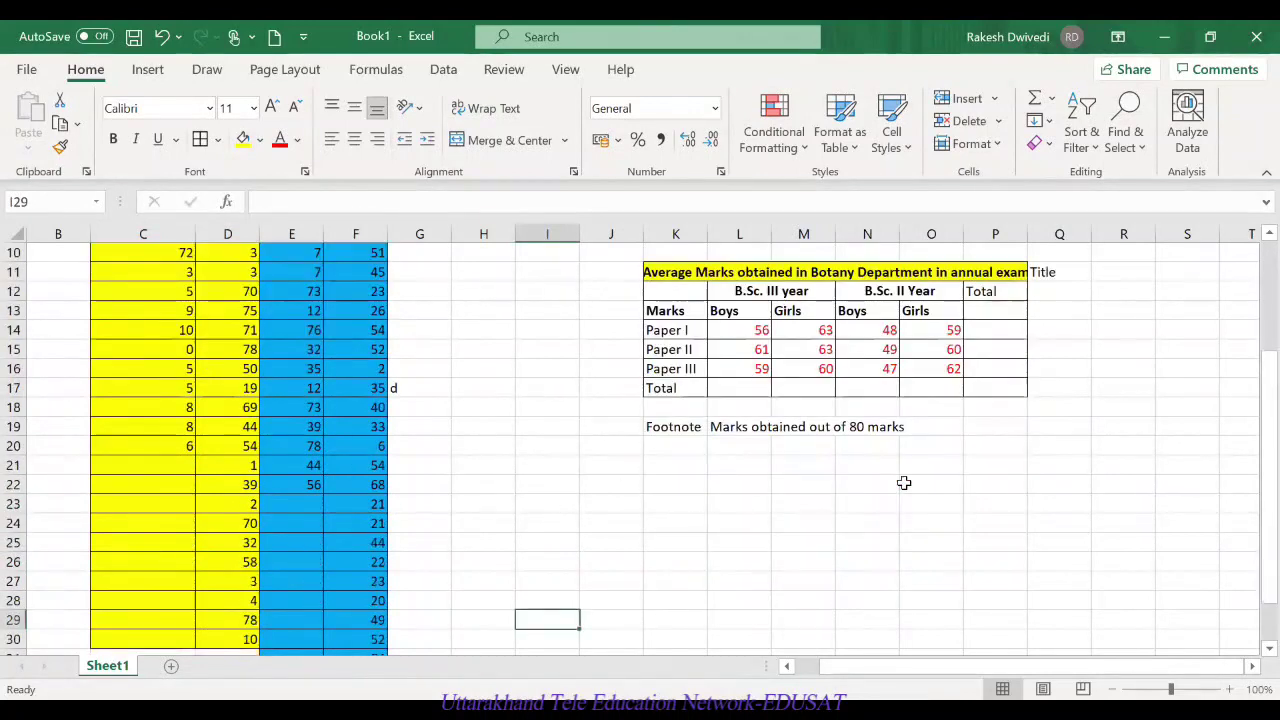
pyautogui.scroll(2, 903, 483)
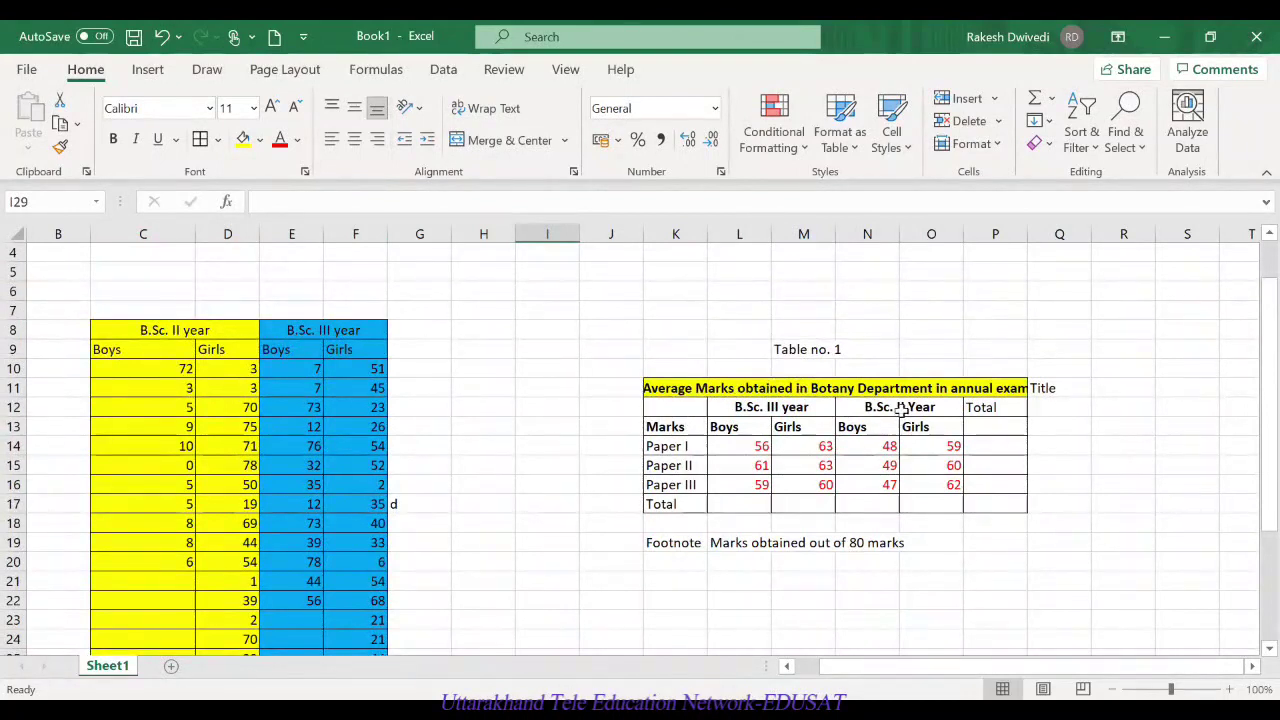
pyautogui.scroll(-3, 815, 450)
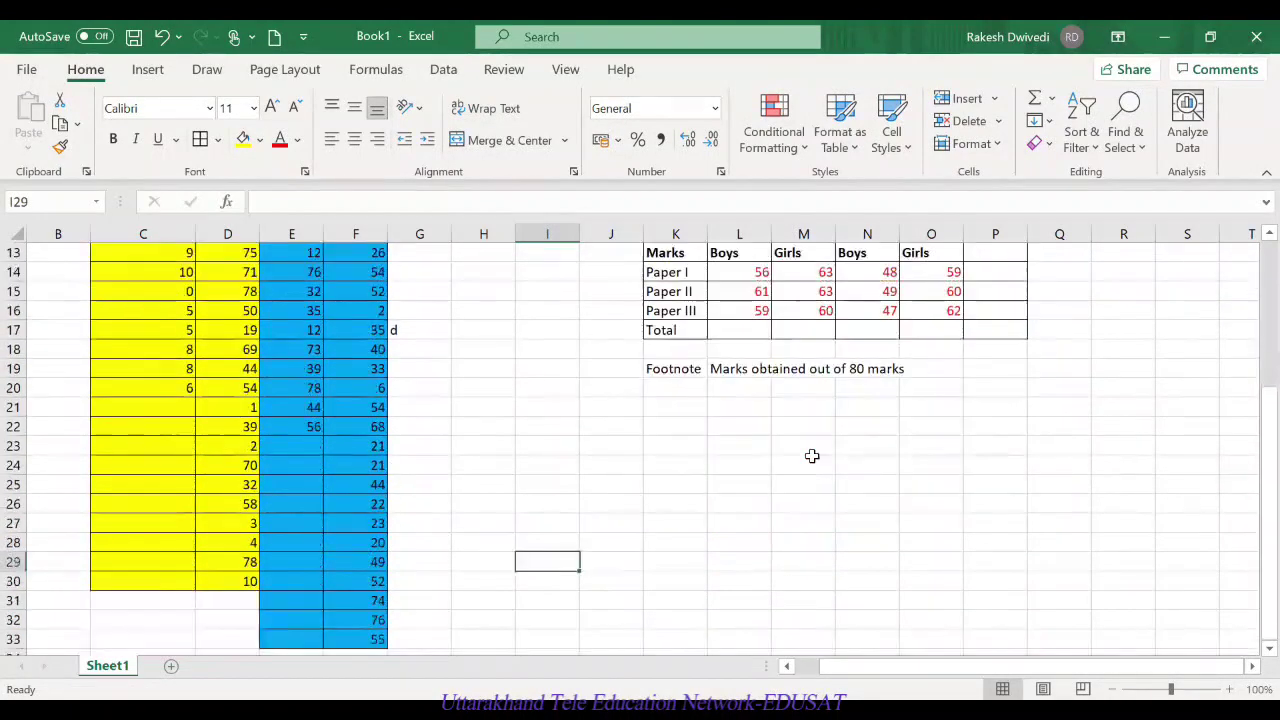
pyautogui.scroll(2, 812, 456)
pyautogui.scroll(-1, 860, 446)
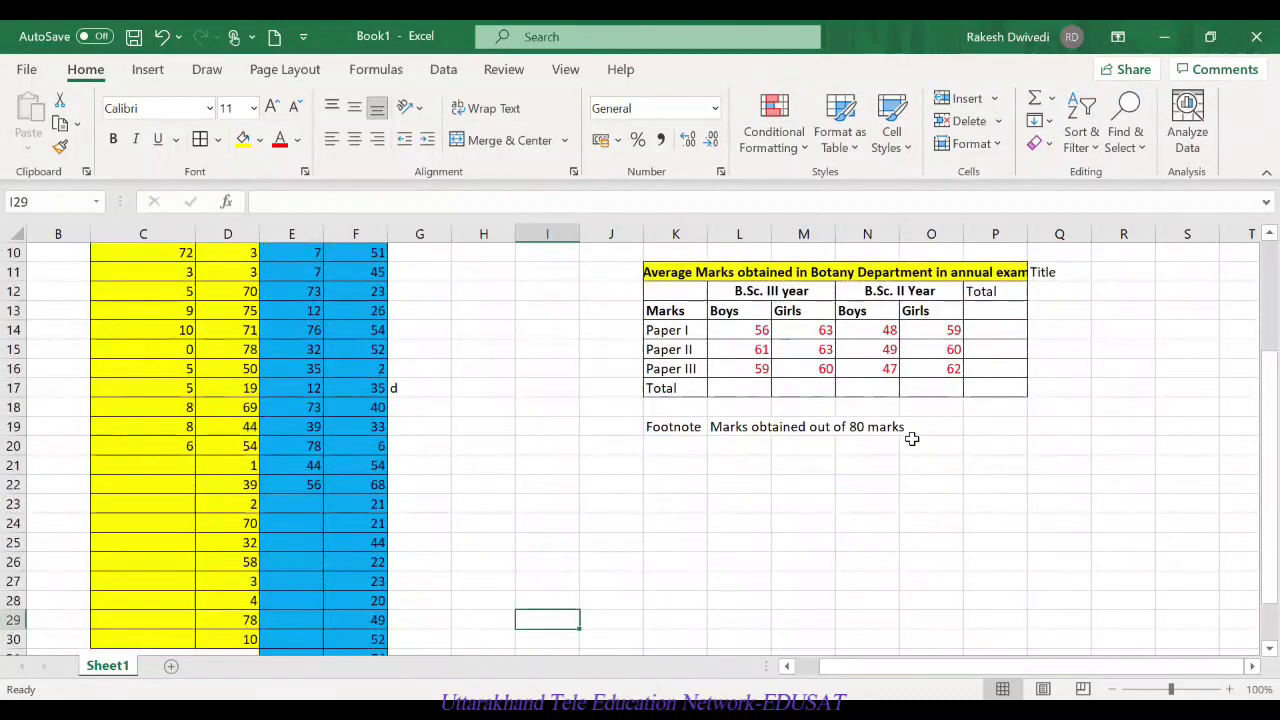
pyautogui.click(676, 444)
pyautogui.write('Source')
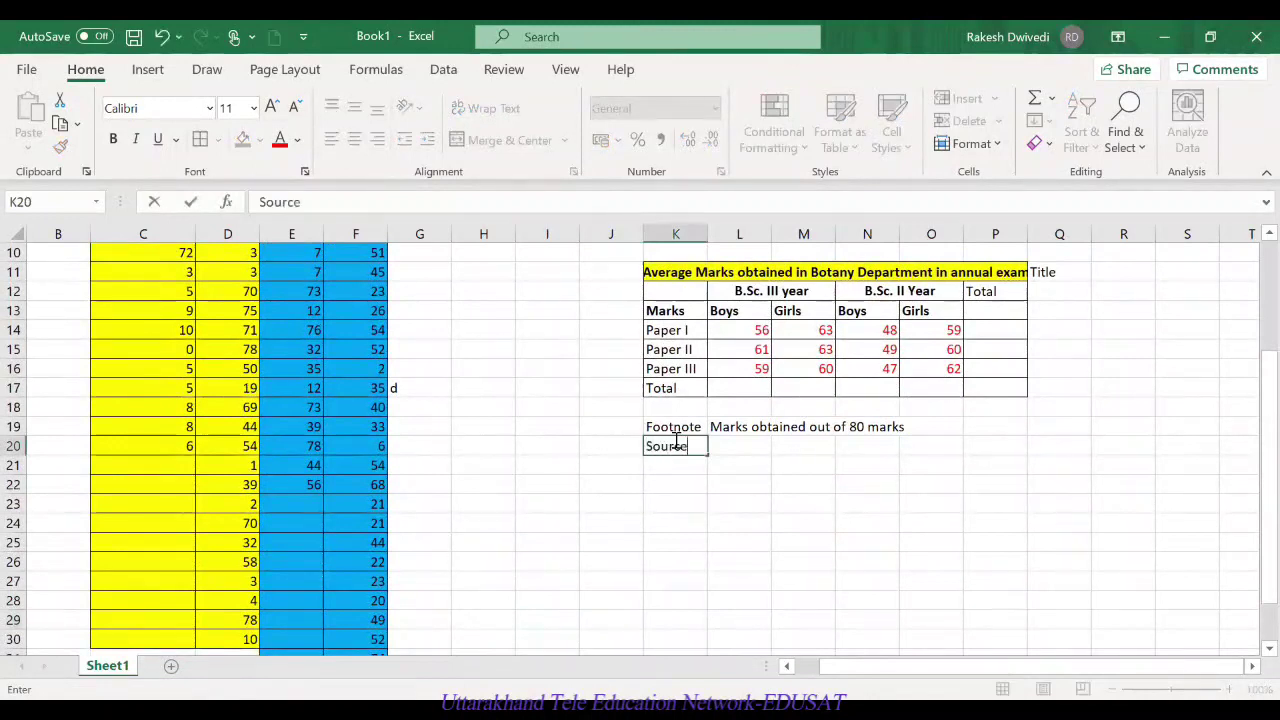
pyautogui.press('Tab')
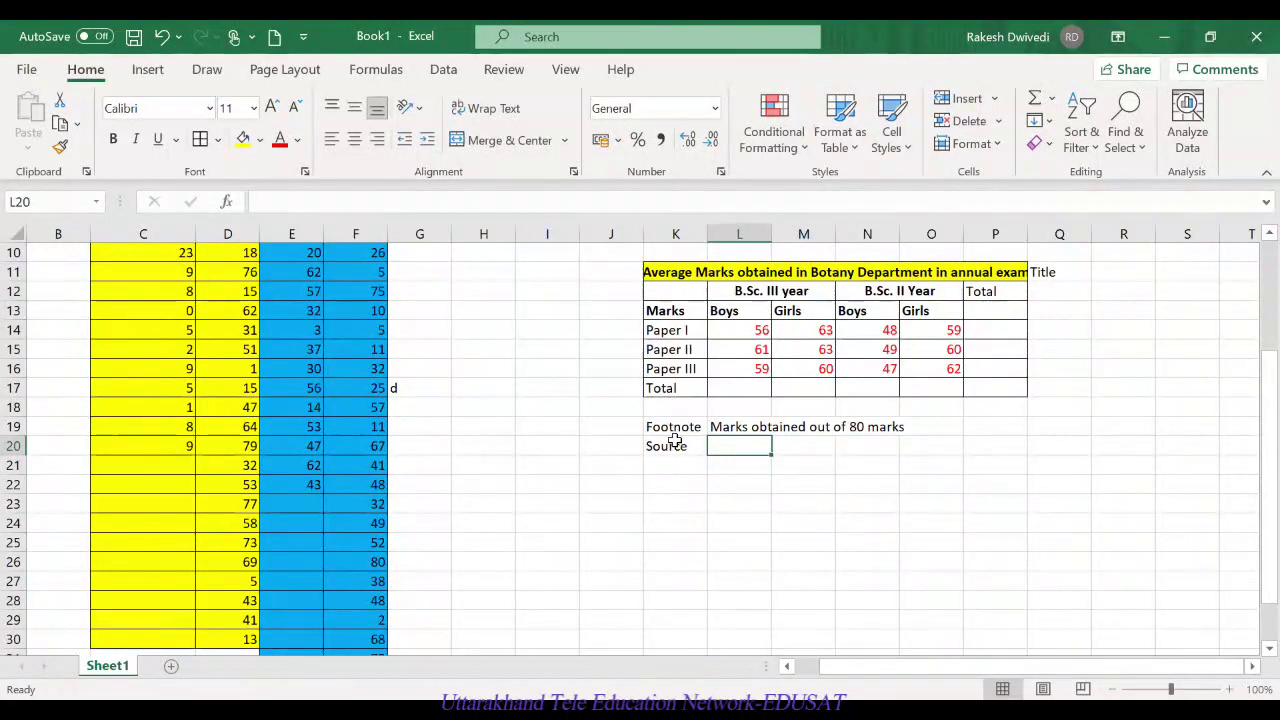
# Step: Enter the source text "Examination department SDS University, Badshahi Thol" in L20 beside the Source label
pyautogui.press('BackSpace')
pyautogui.write('Examination department ')
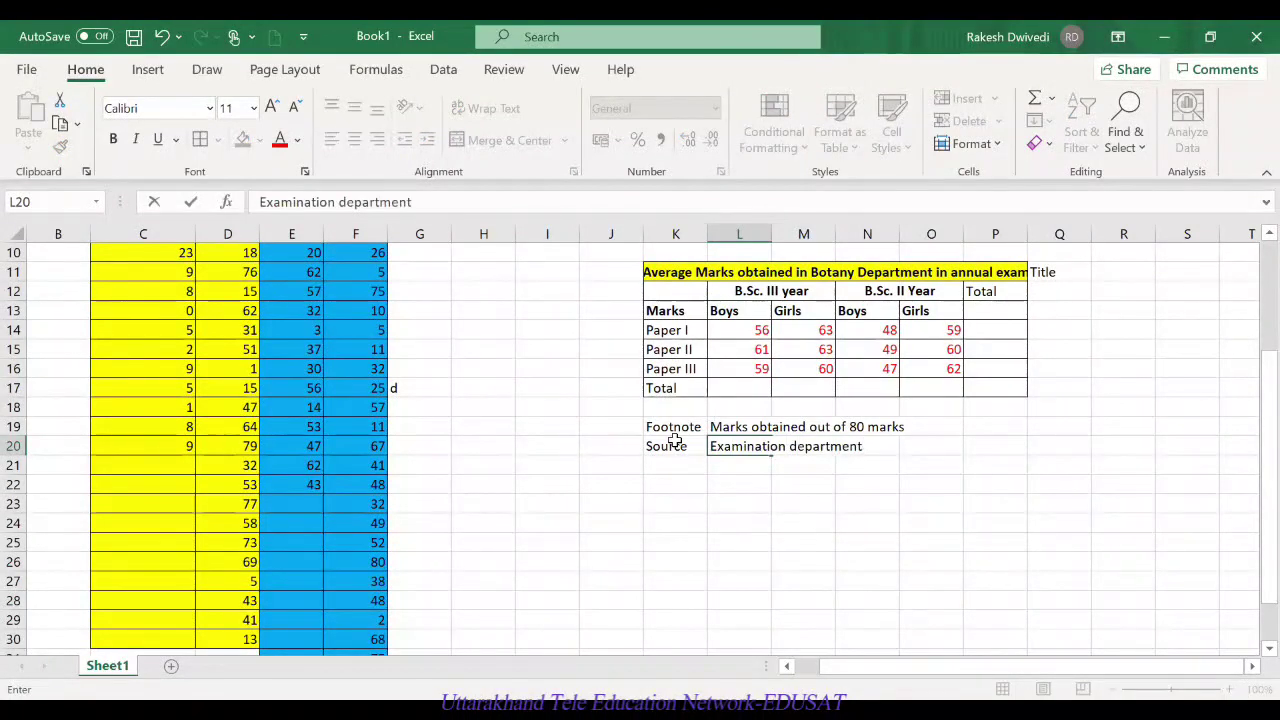
pyautogui.write('s')
pyautogui.press('BackSpace')
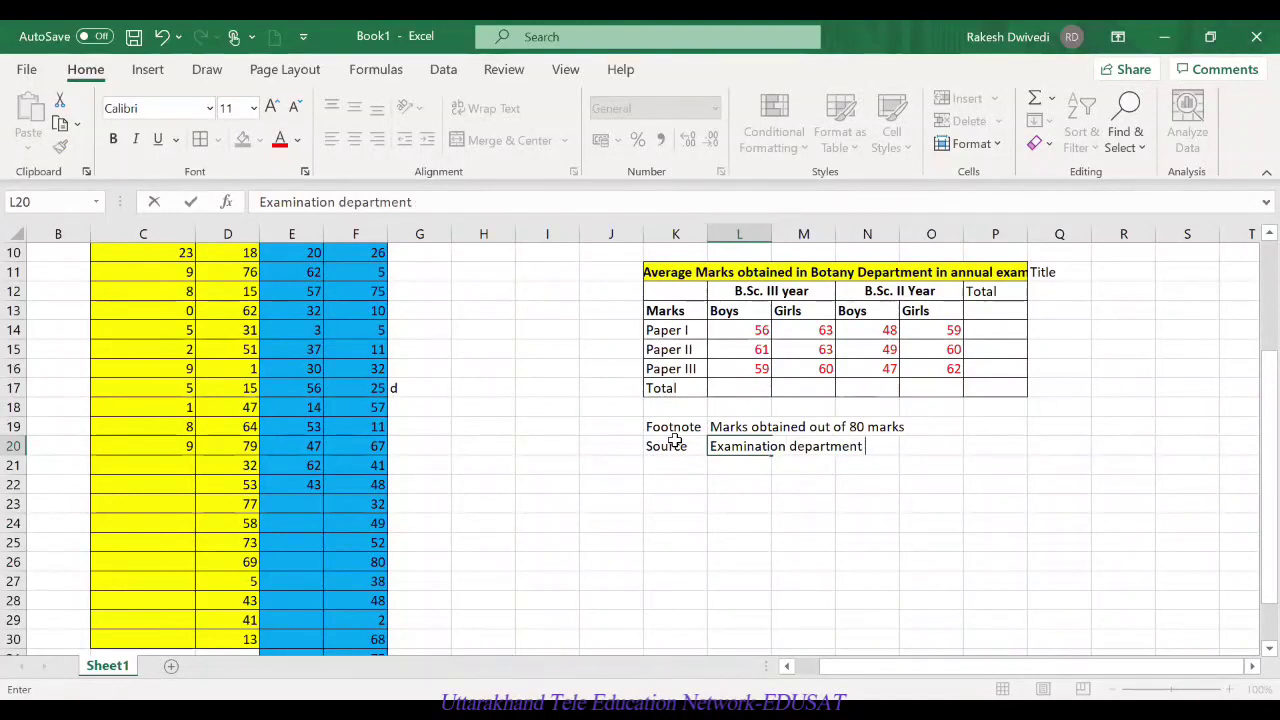
pyautogui.write('SDS Univer')
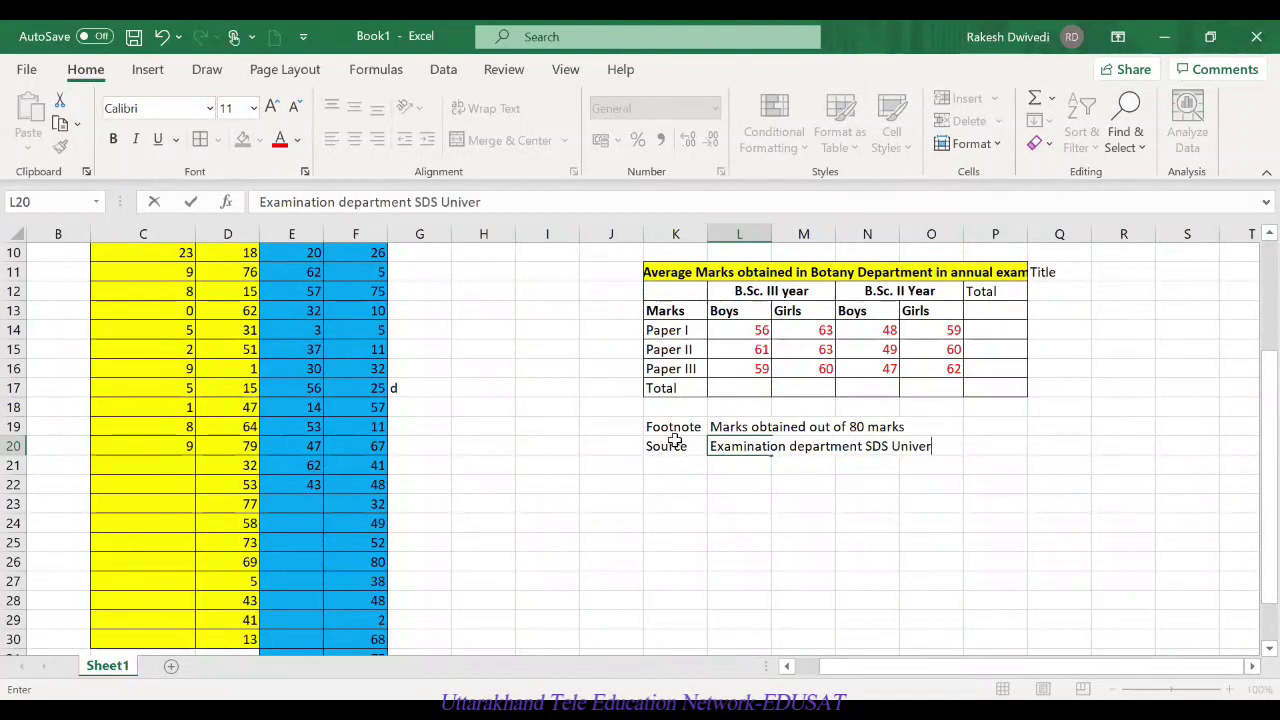
pyautogui.write('sity, Badsh')
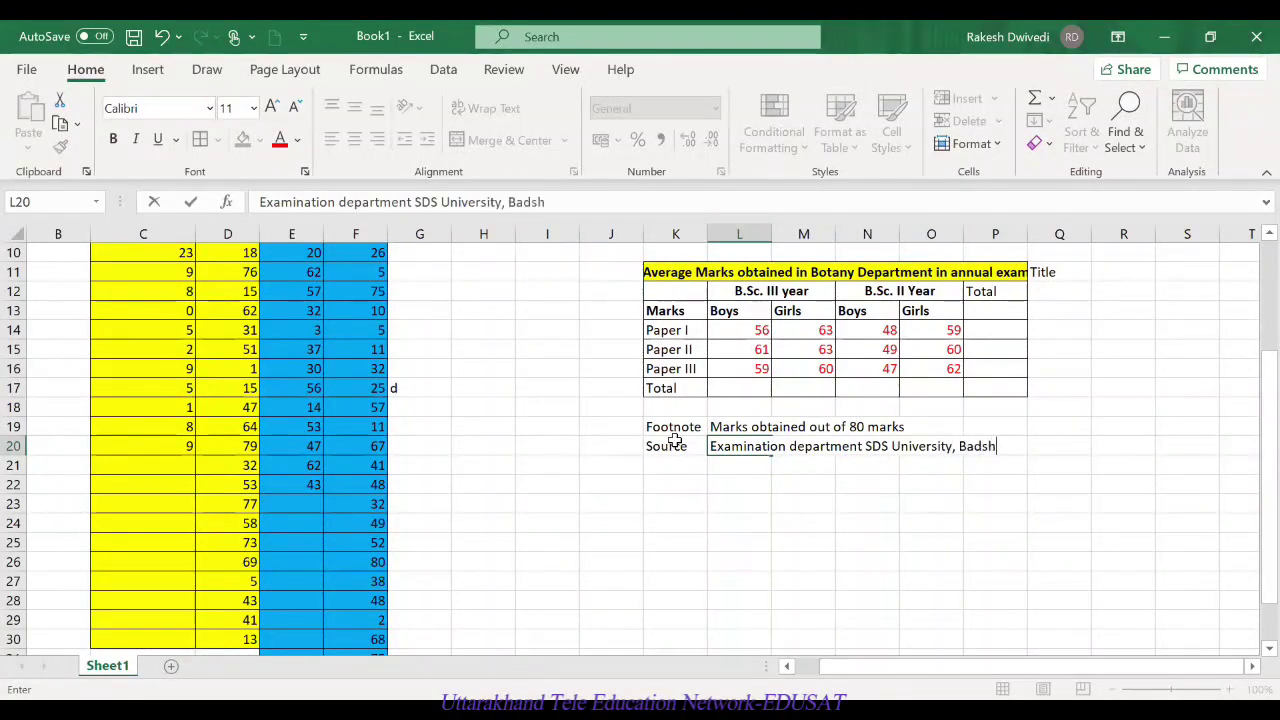
pyautogui.write('ahi Thol')
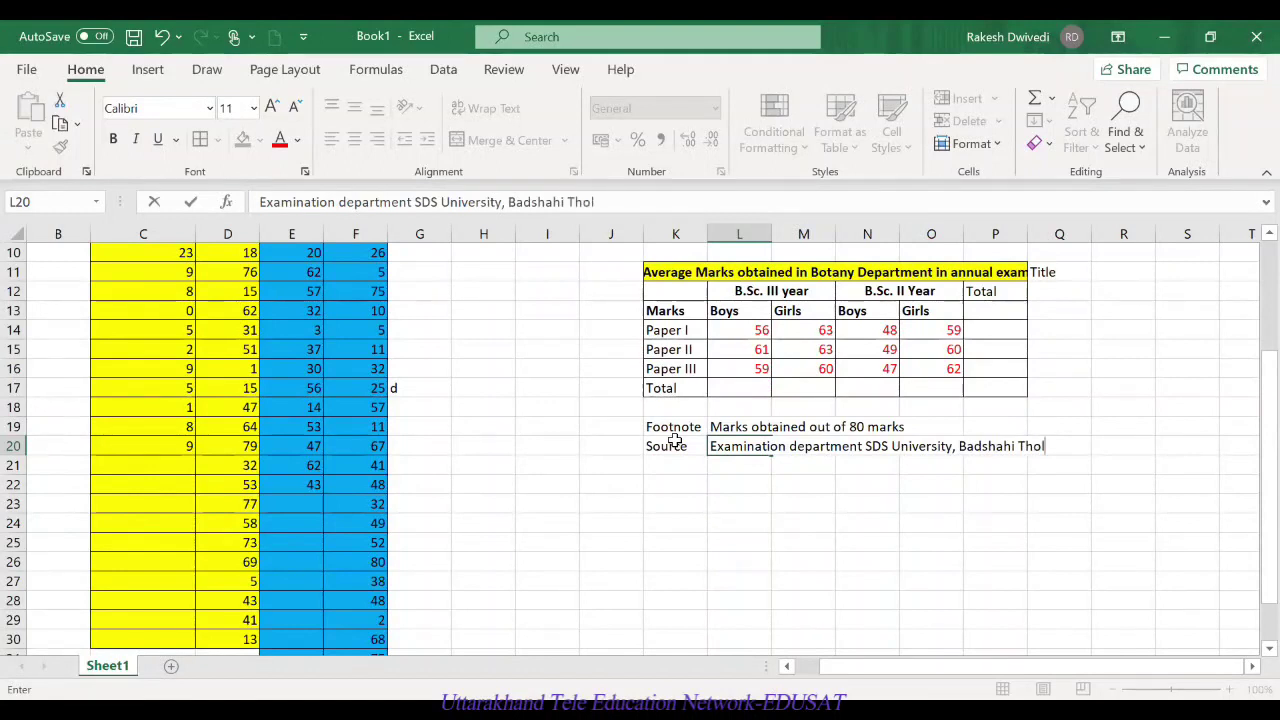
pyautogui.click(1031, 535)
# Step: Move the "Table no. 1" label from M9 to M10, directly above the table's title row
pyautogui.scroll(3, 557, 470)
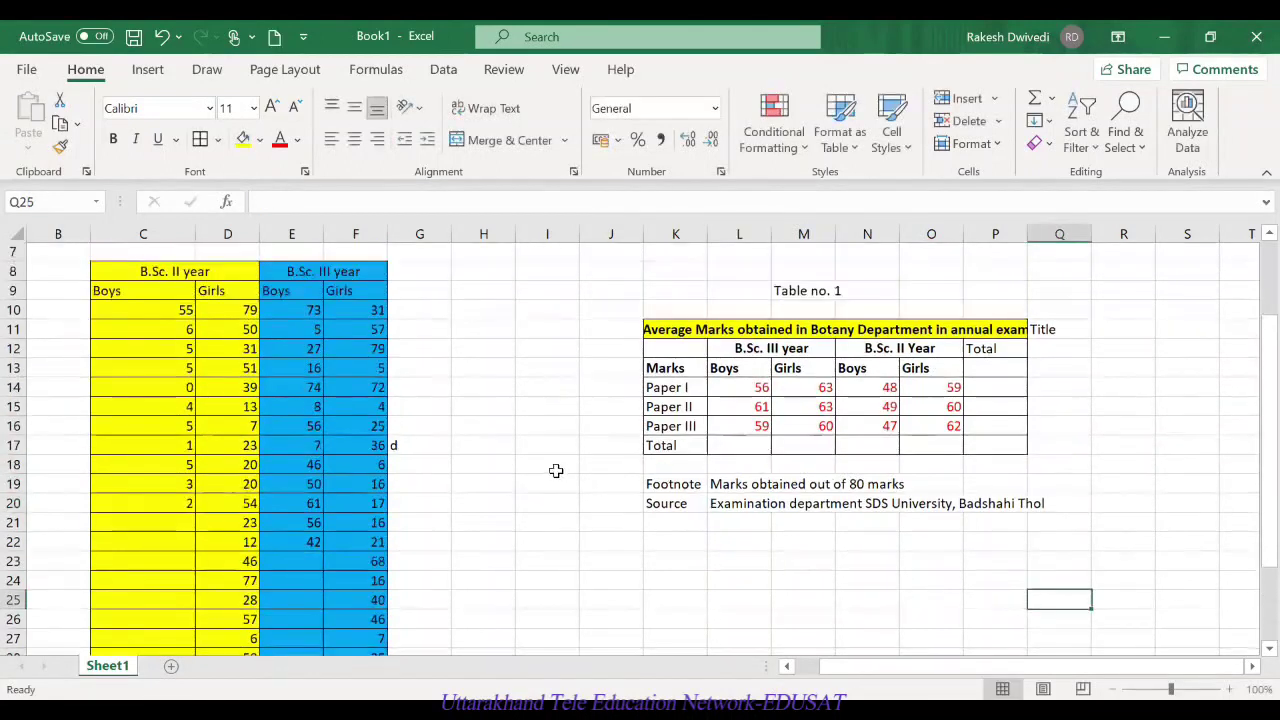
pyautogui.scroll(-6, 385, 429)
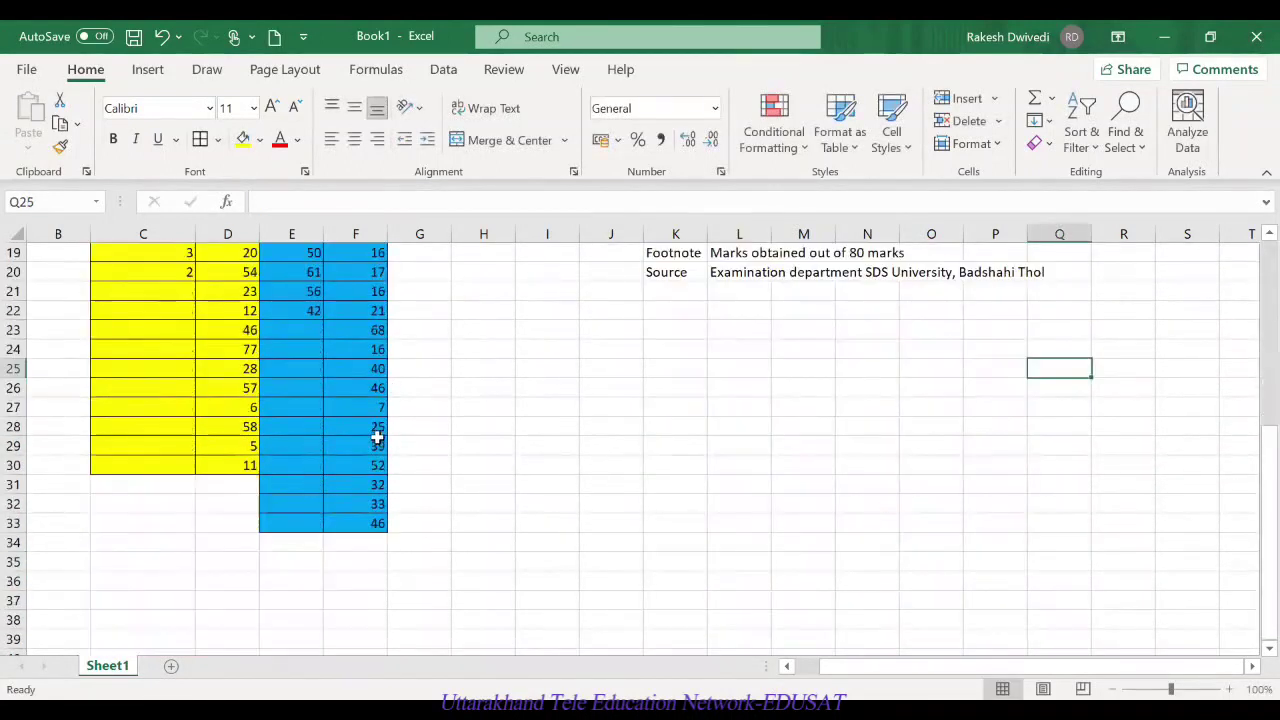
pyautogui.scroll(3, 375, 432)
pyautogui.scroll(1, 372, 433)
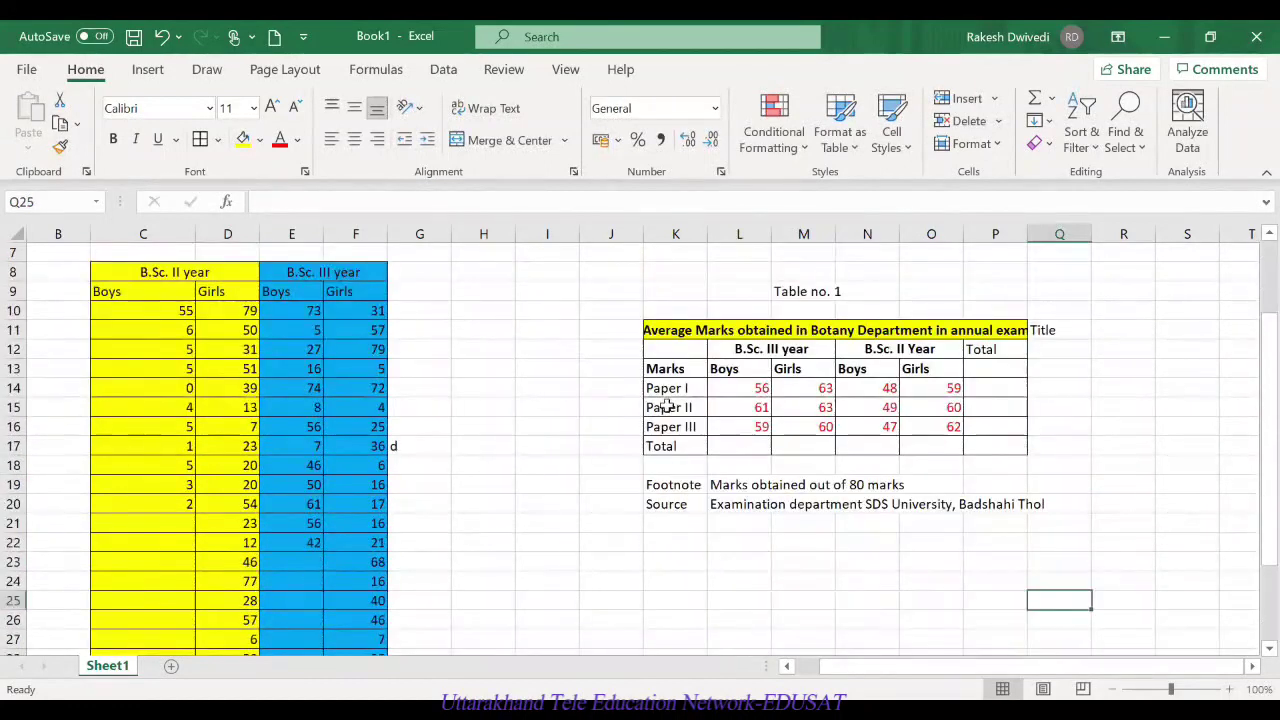
pyautogui.click(820, 289)
pyautogui.moveTo(820, 289)
pyautogui.mouseDown()
pyautogui.moveTo(845, 290)
pyautogui.moveTo(814, 290)
pyautogui.moveTo(814, 315)
pyautogui.moveTo(817, 289)
pyautogui.mouseUp()
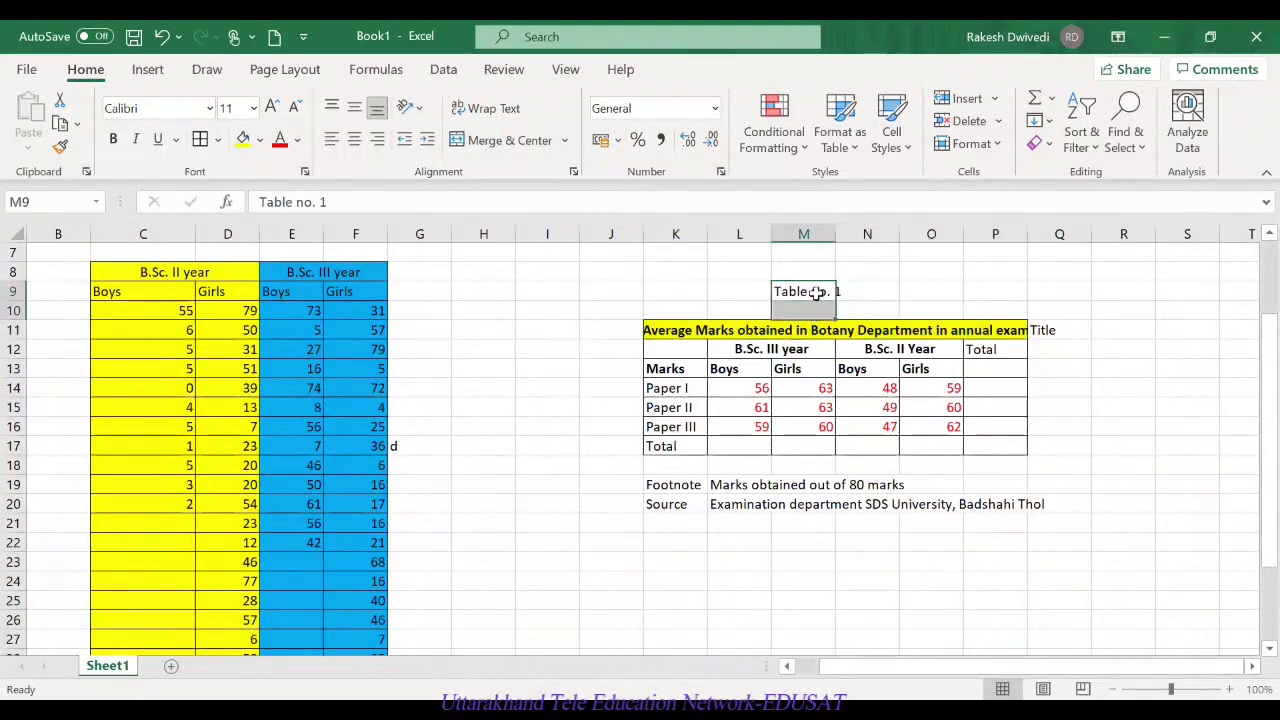
pyautogui.click(972, 312)
pyautogui.click(801, 289)
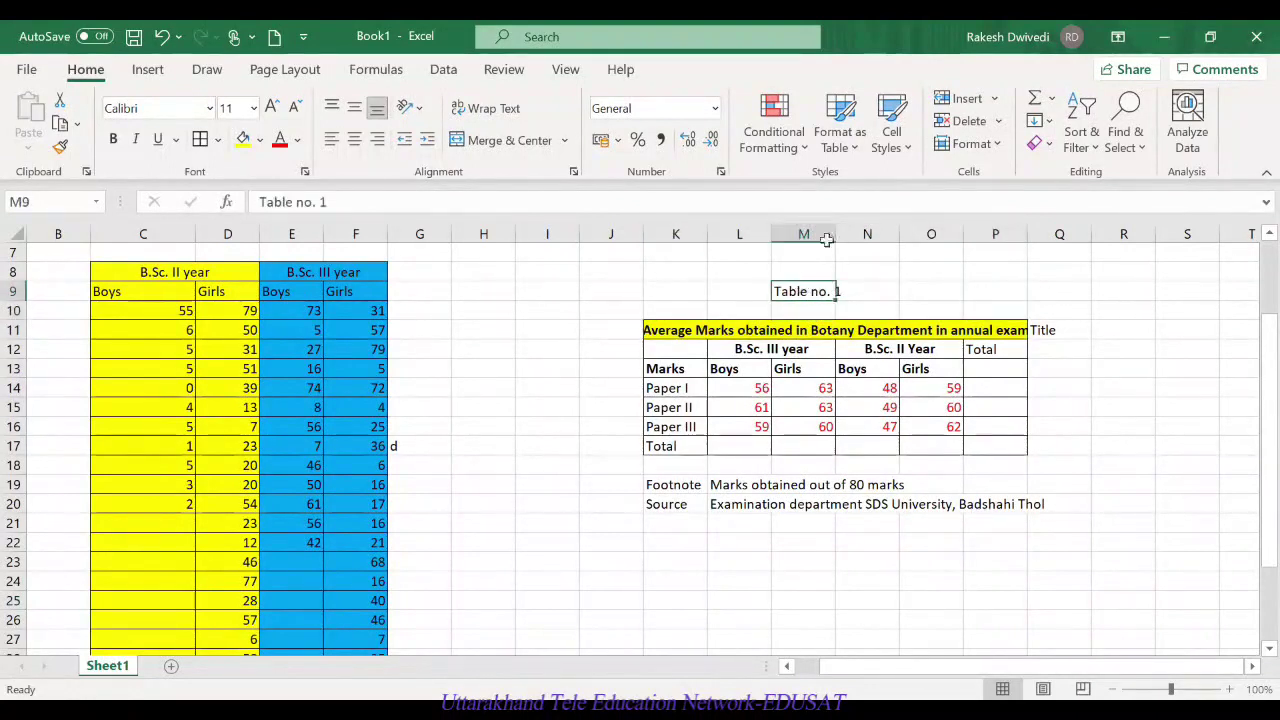
pyautogui.hotkey('ctrl', 'c')
pyautogui.click(803, 313)
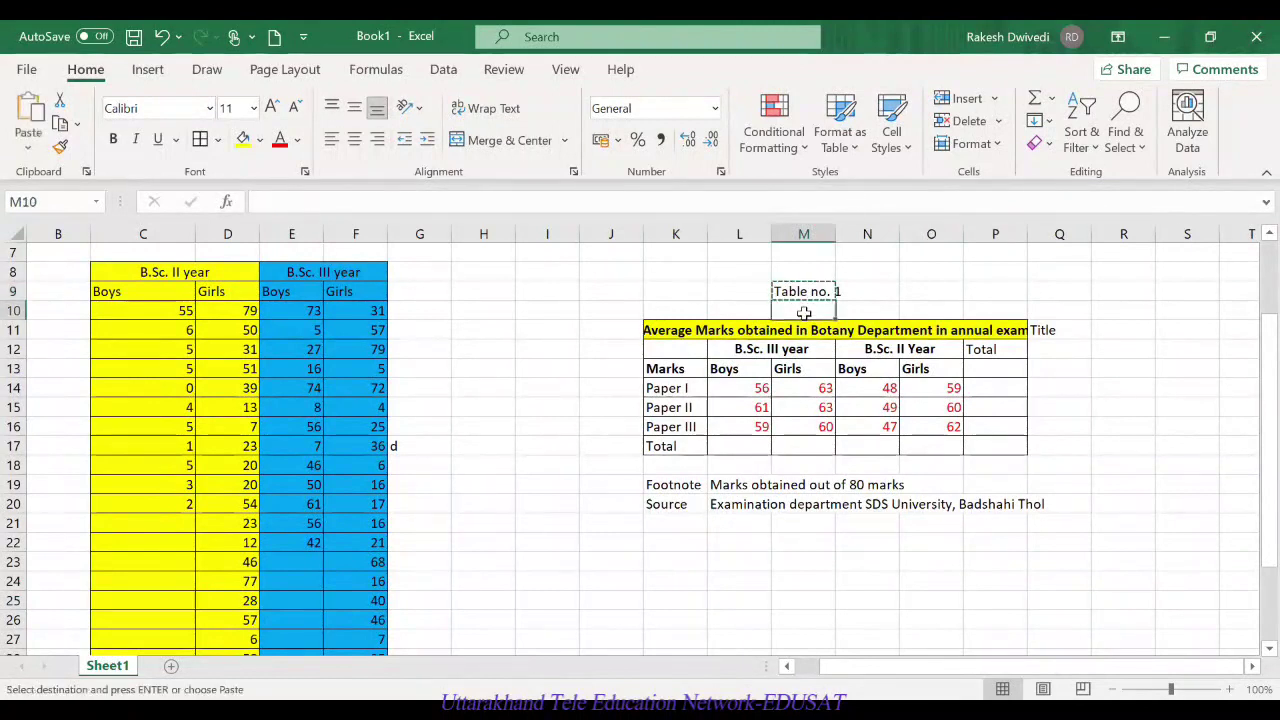
pyautogui.hotkey('ctrl', 'v')
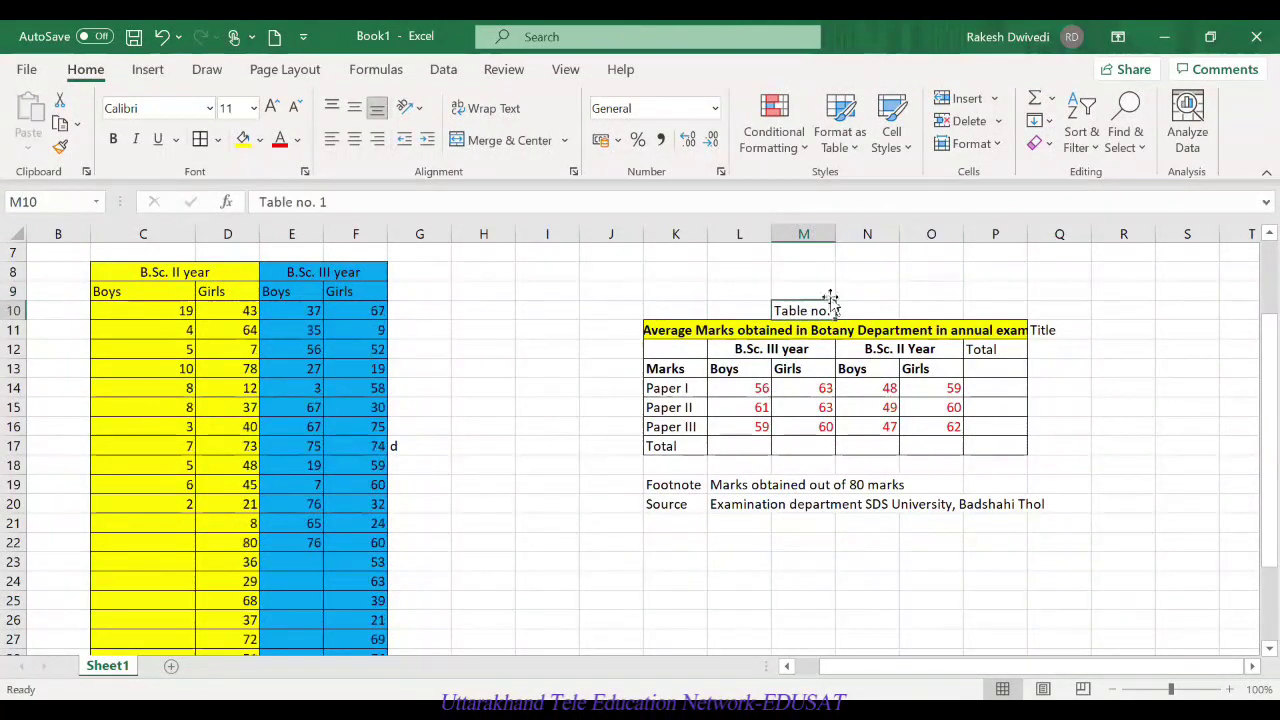
pyautogui.click(995, 288)
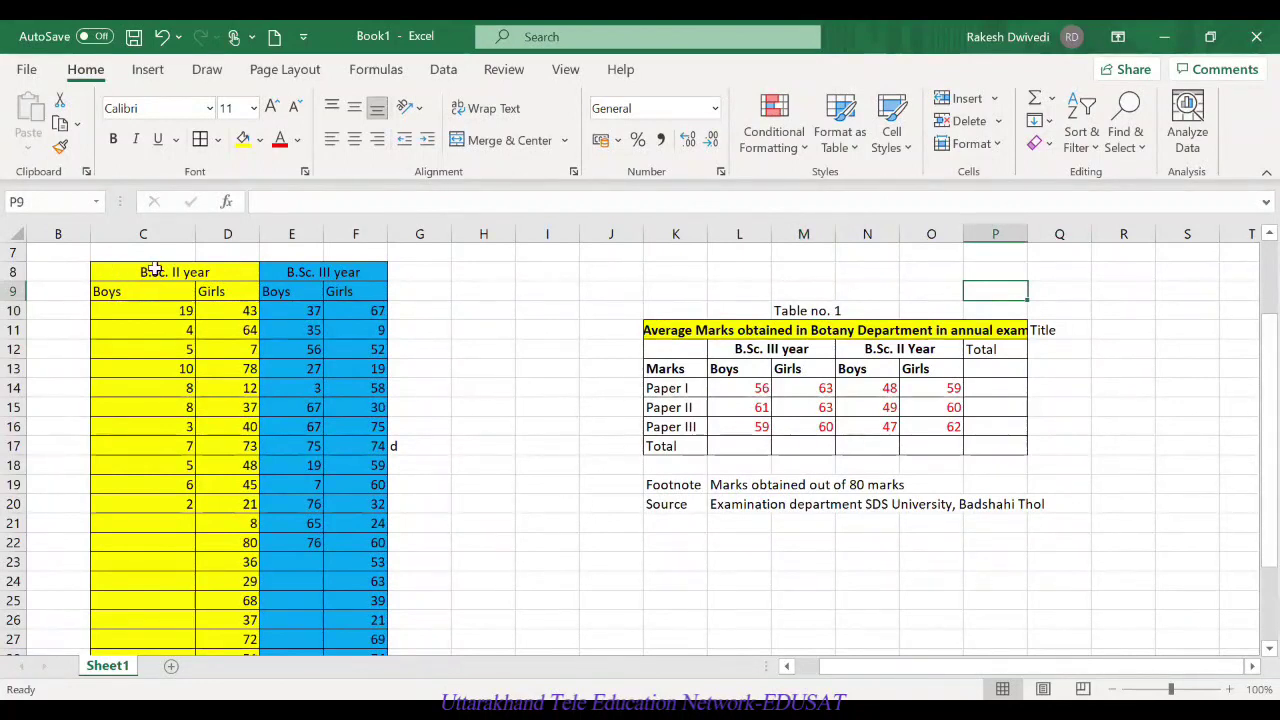
pyautogui.scroll(-3, 314, 486)
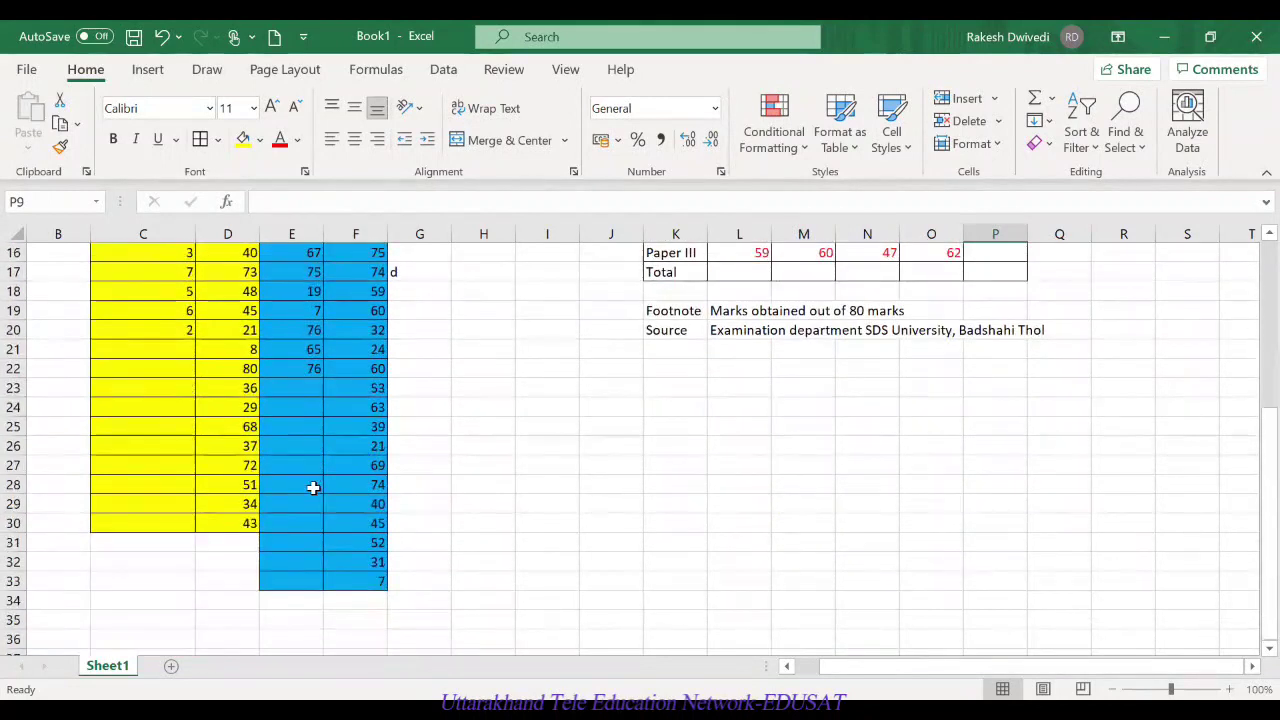
pyautogui.scroll(2, 313, 487)
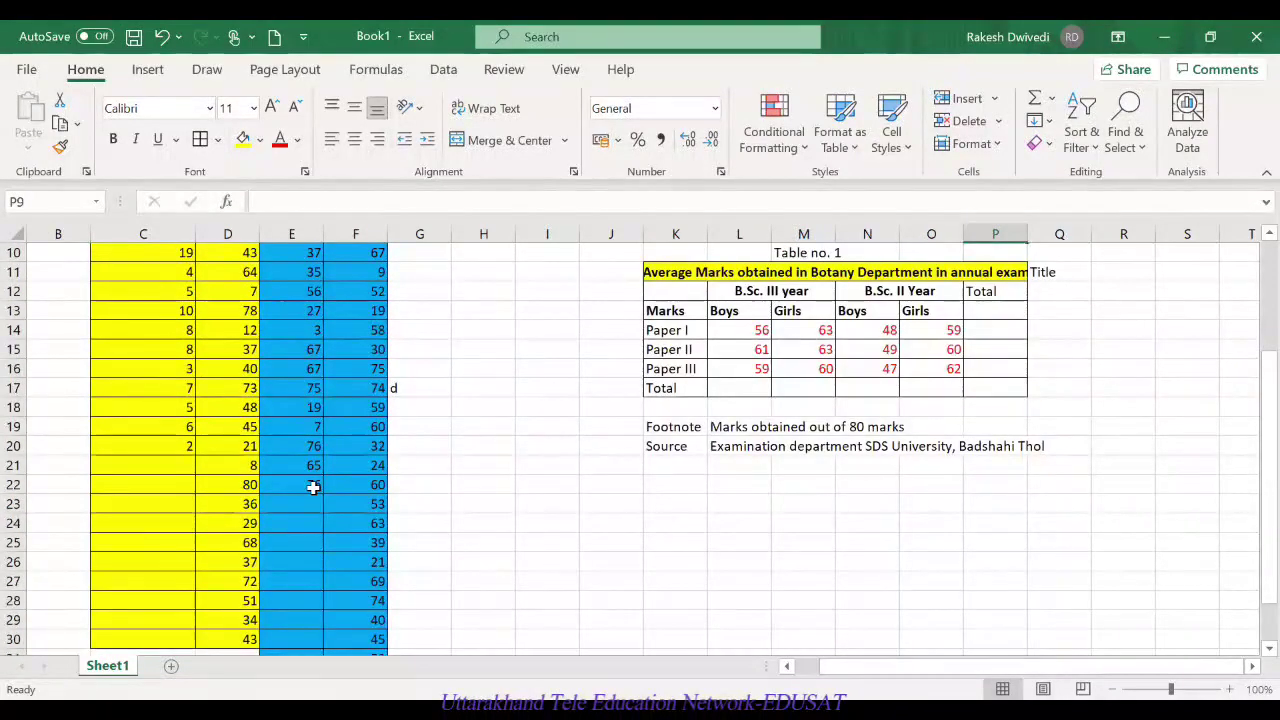